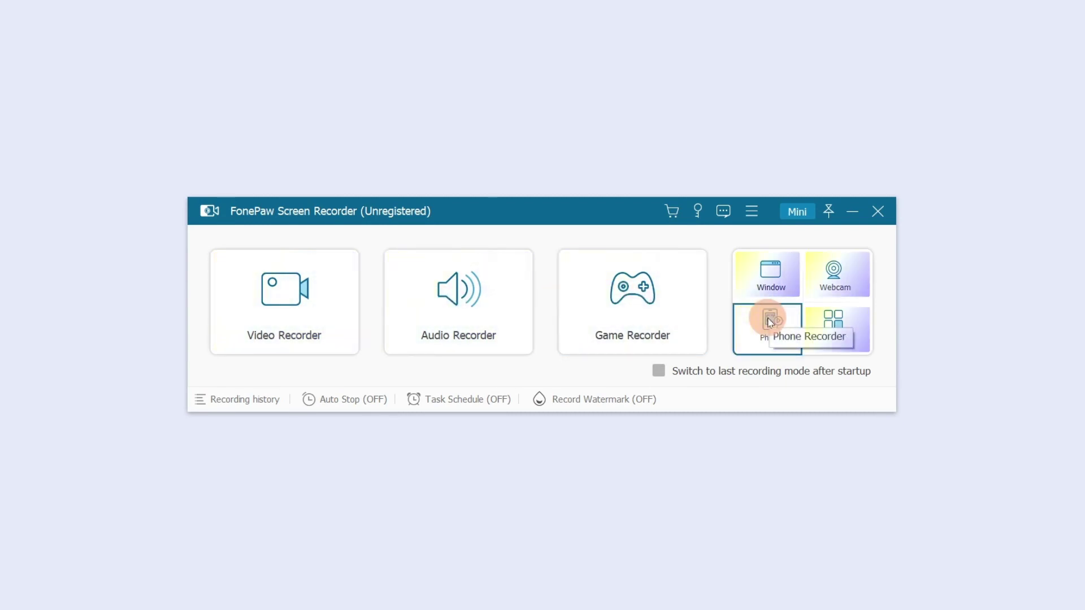
Step: Open the program preferences from the main menu and close them again
click(751, 212)
mouse_move(802, 258)
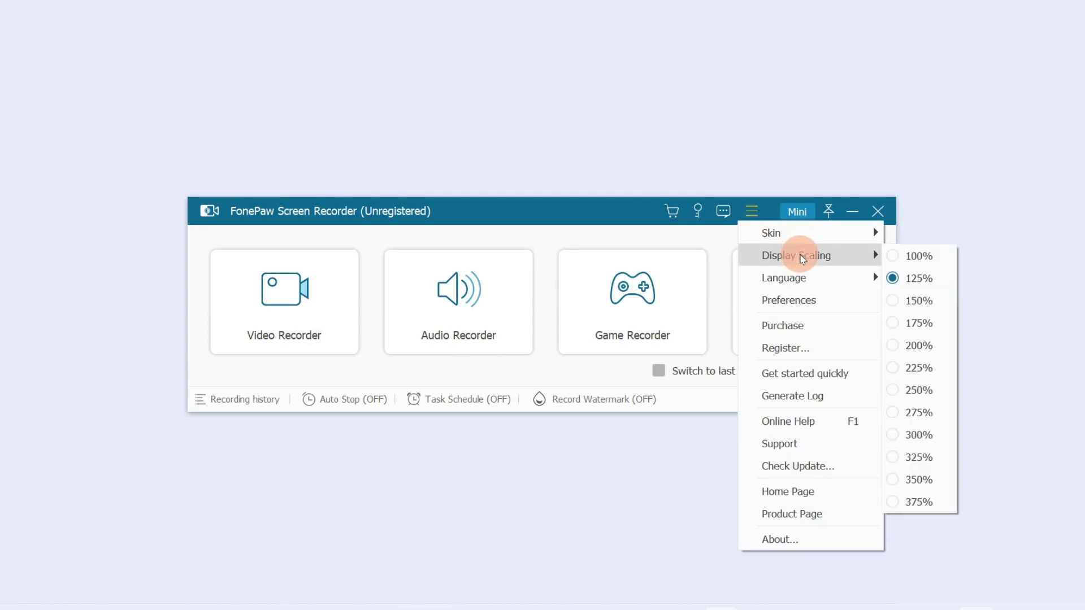
mouse_move(814, 281)
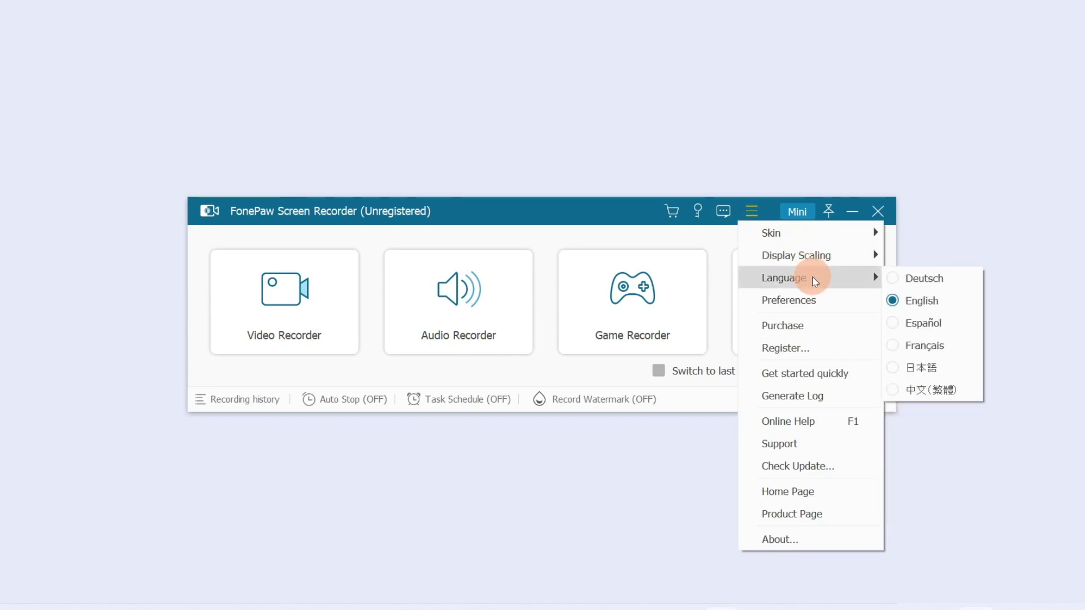
click(812, 300)
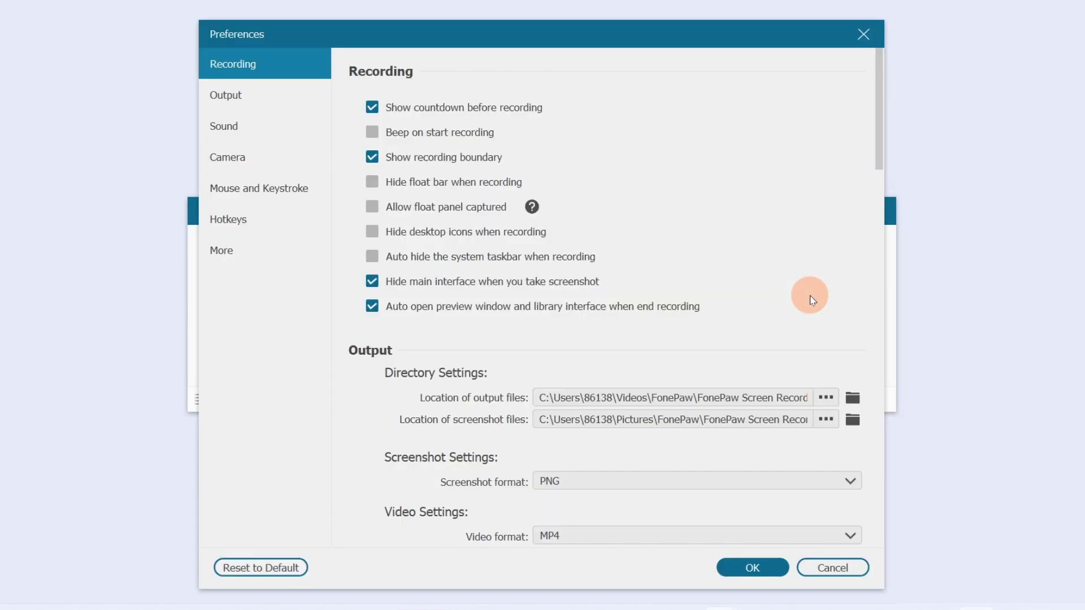
click(760, 565)
Step: Register the software with the purchase e-mail and registration code, then dismiss the success message
click(751, 210)
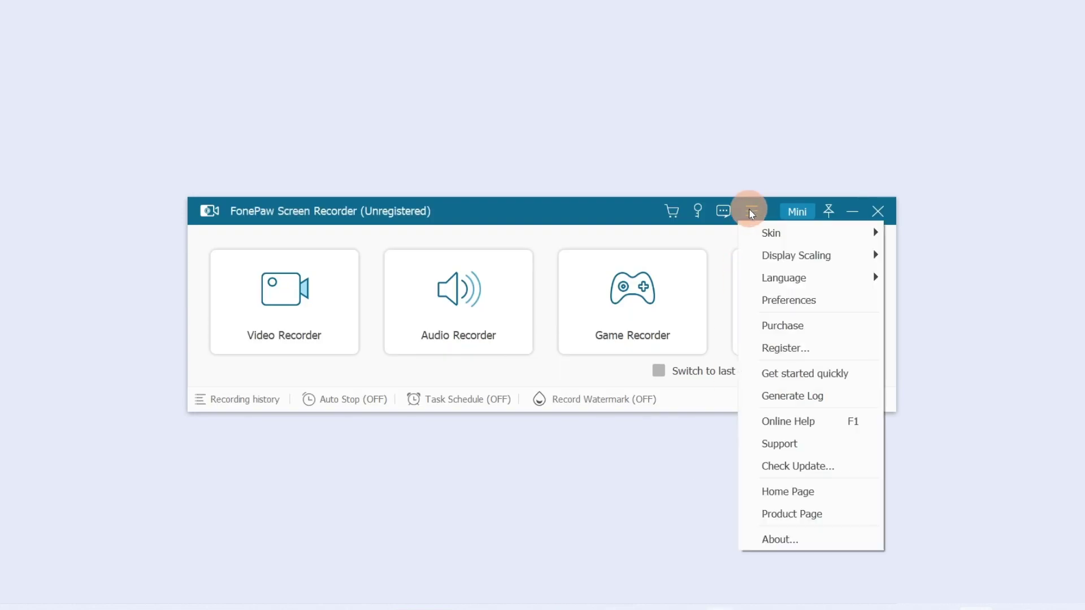
click(781, 346)
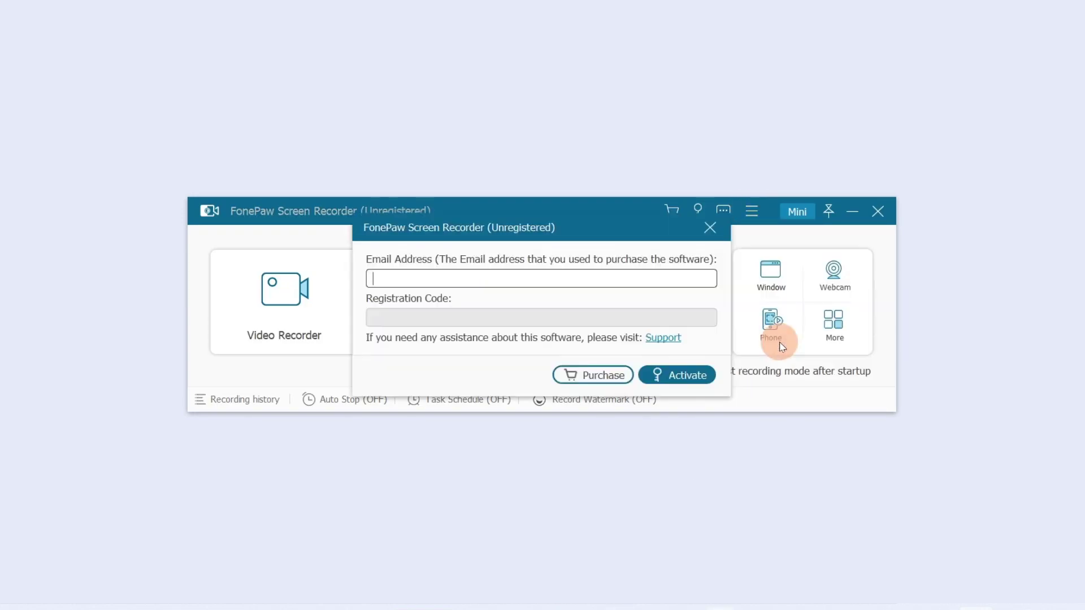
key(ctrl+v)
click(392, 320)
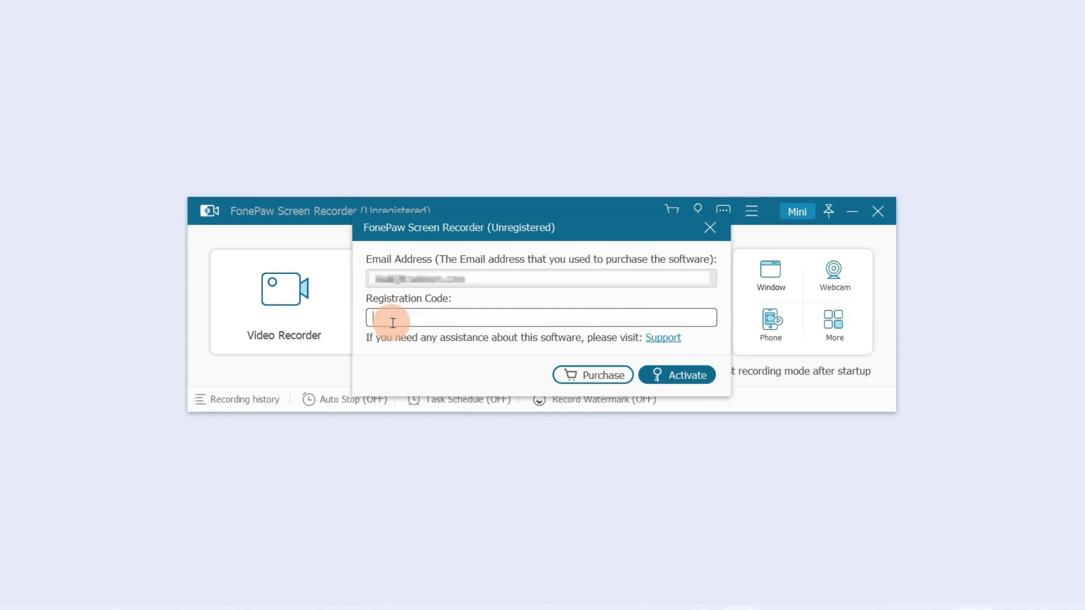
key(ctrl+v)
click(673, 376)
click(673, 368)
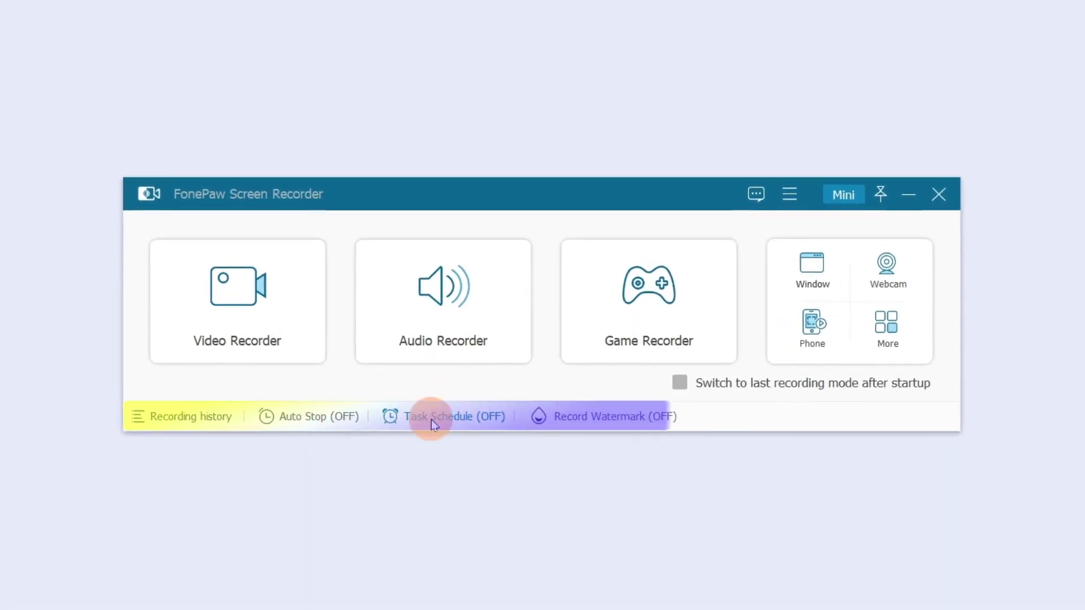
Step: Browse the recording history, then check the Auto Stop options and the empty Task Schedule
click(178, 417)
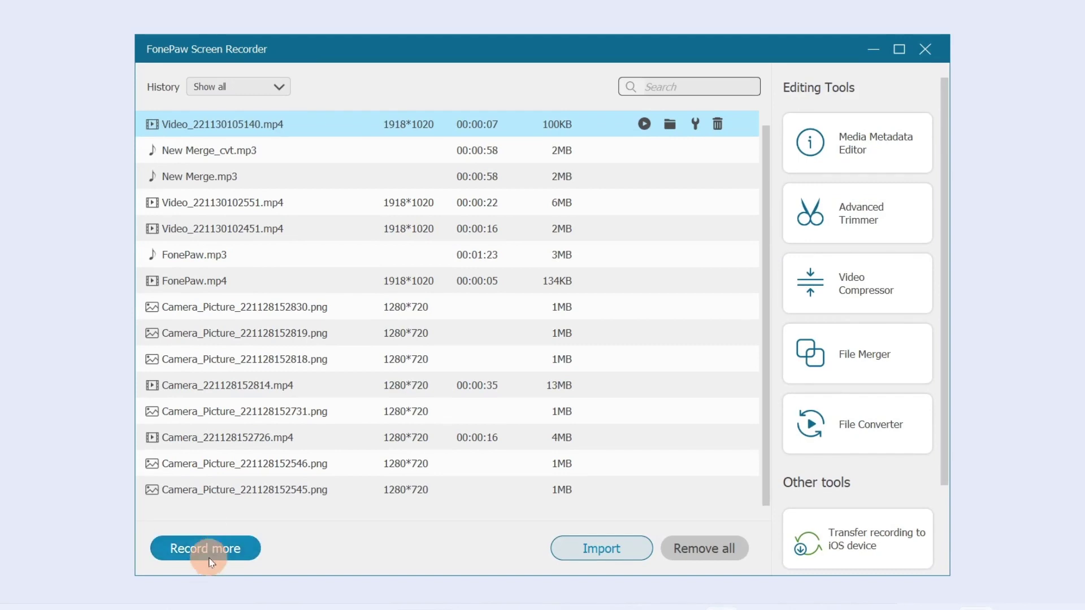
click(209, 560)
click(311, 418)
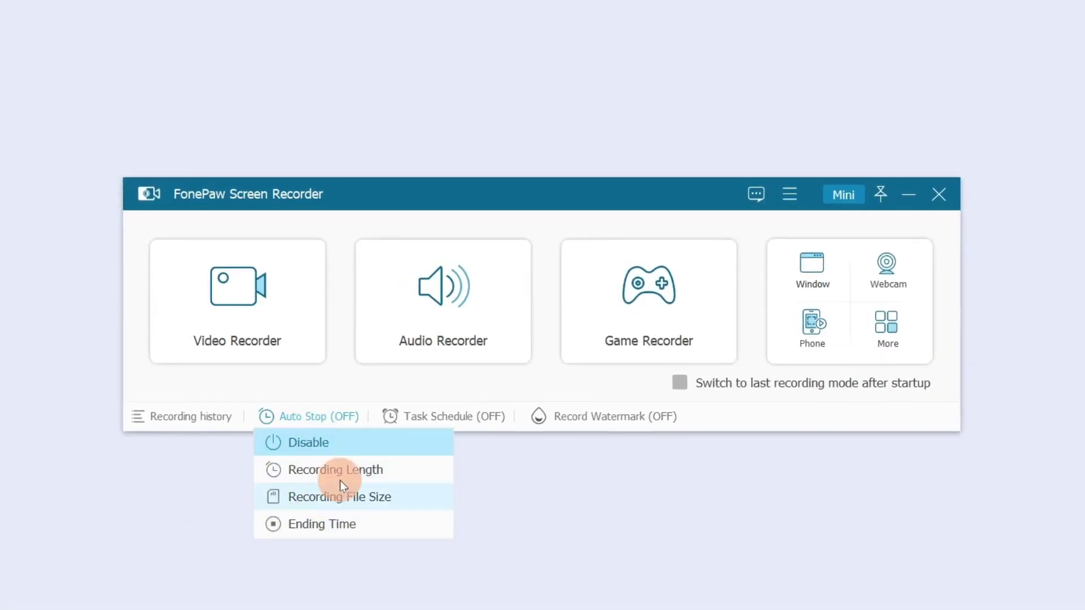
click(492, 419)
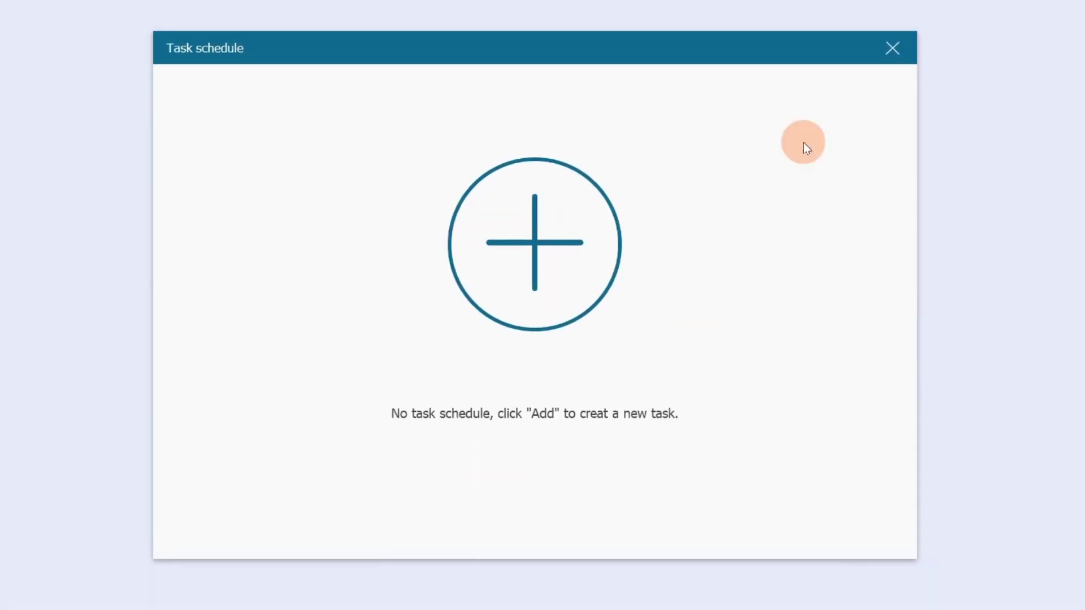
click(893, 48)
Step: Review the watermark choices, leave the watermark off, and go to Video Recorder
click(622, 391)
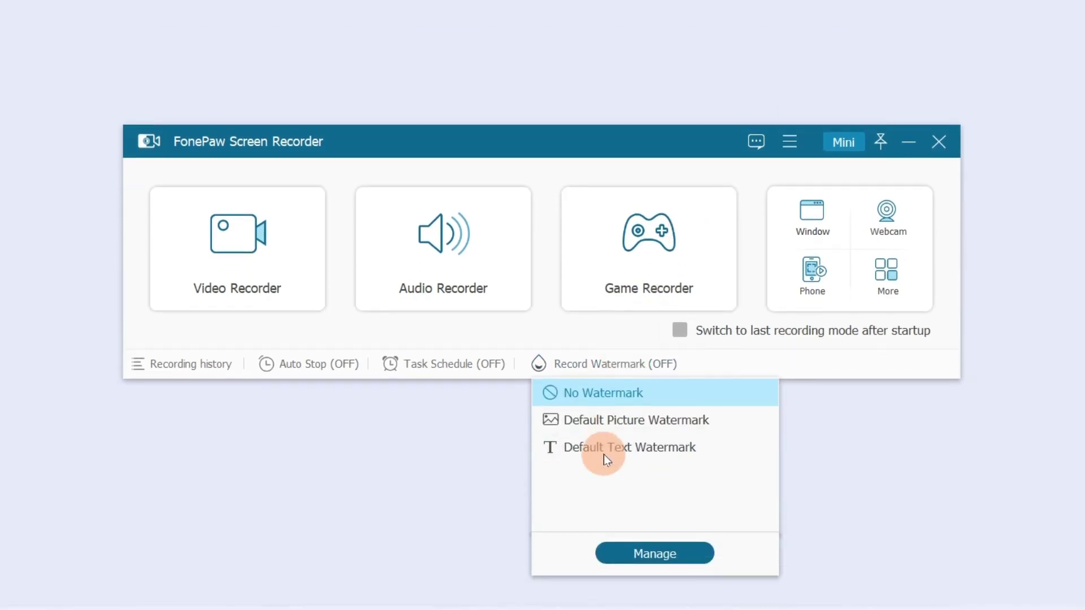
click(819, 446)
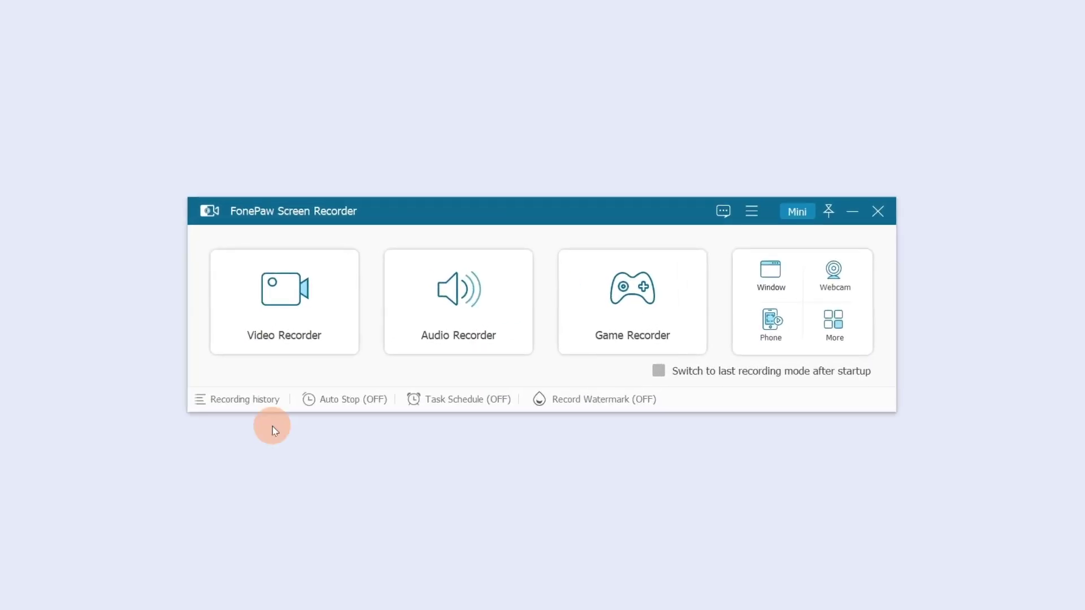
click(296, 320)
Step: Mark a custom 1573×757 region on screen and exclude the YouTube window from recording
click(296, 285)
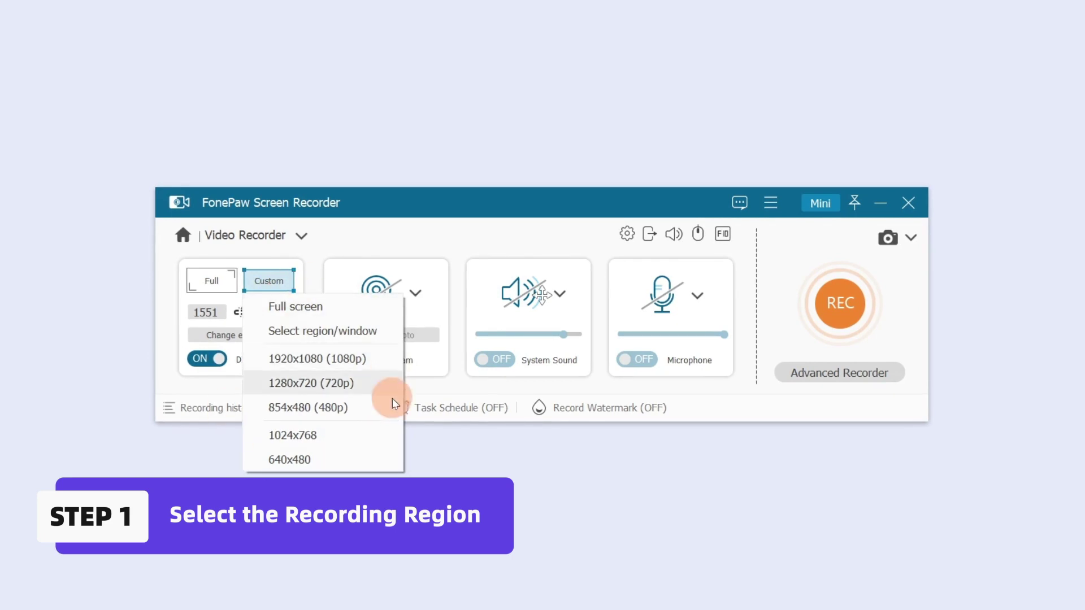
click(309, 311)
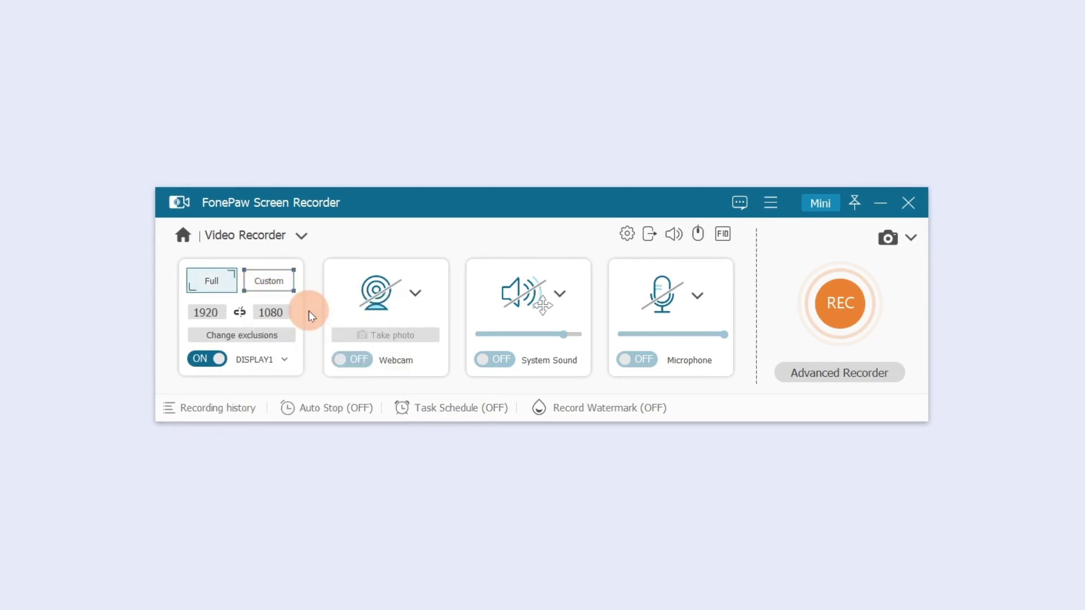
click(276, 289)
click(286, 331)
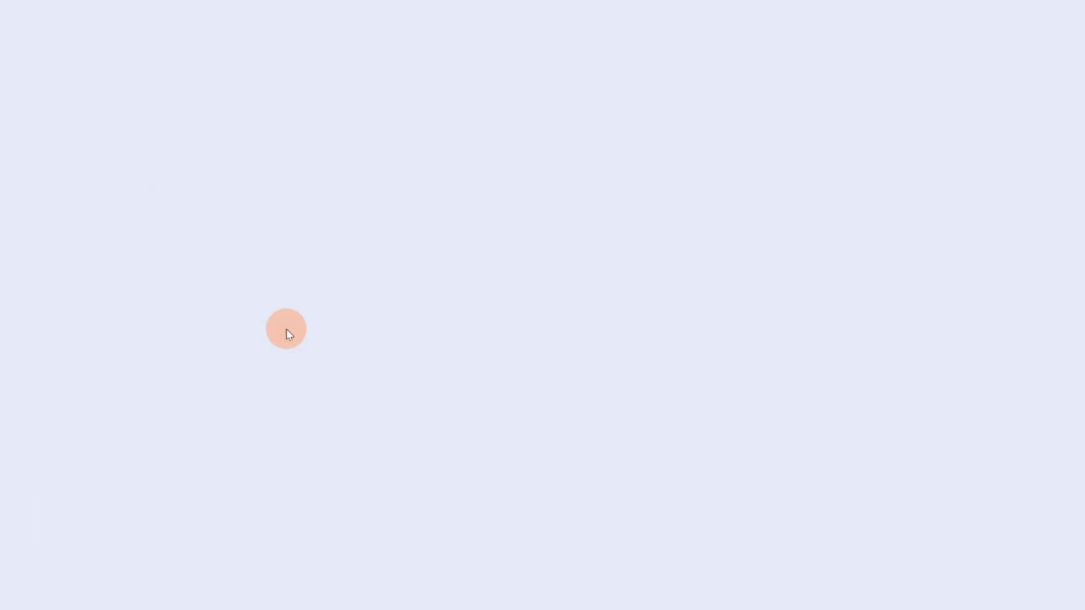
drag(53, 67, 1029, 537)
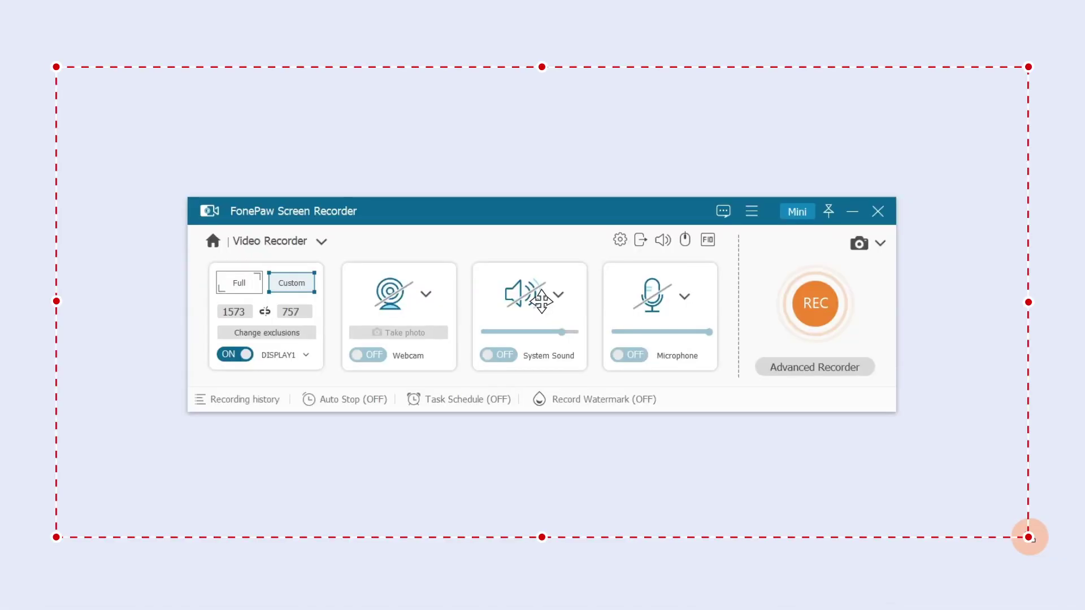
click(293, 334)
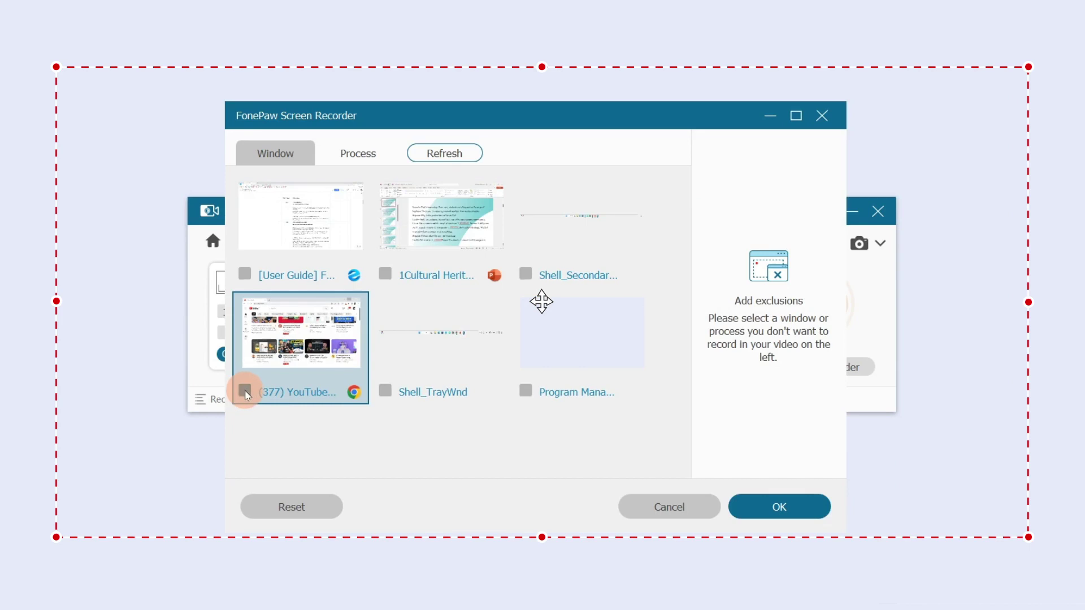
click(780, 509)
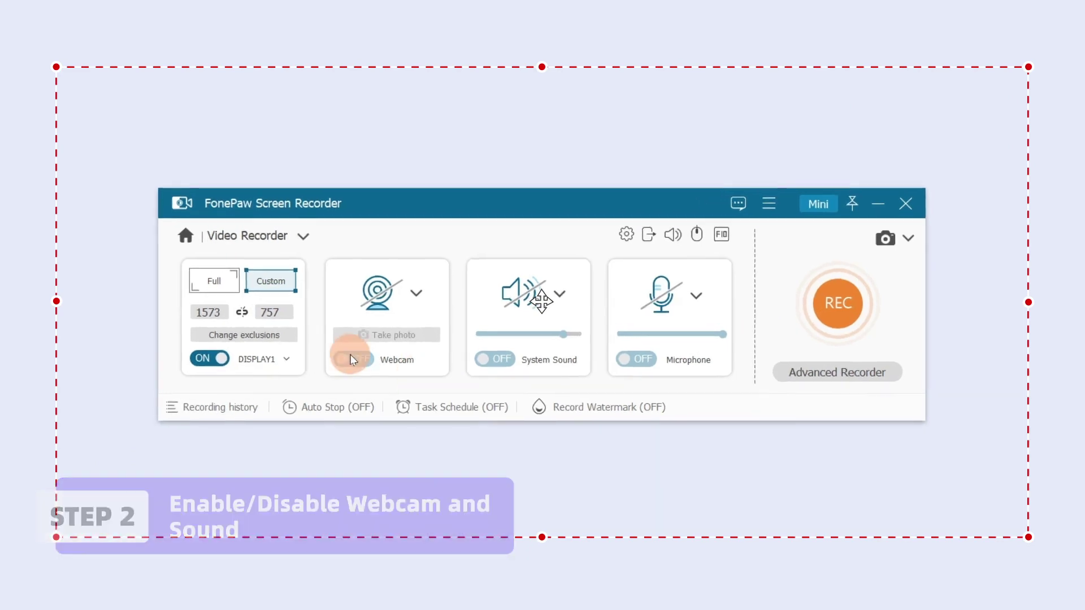
Step: Turn the webcam on and set its overlay to 1280x720 30fps with a circular shape
click(362, 354)
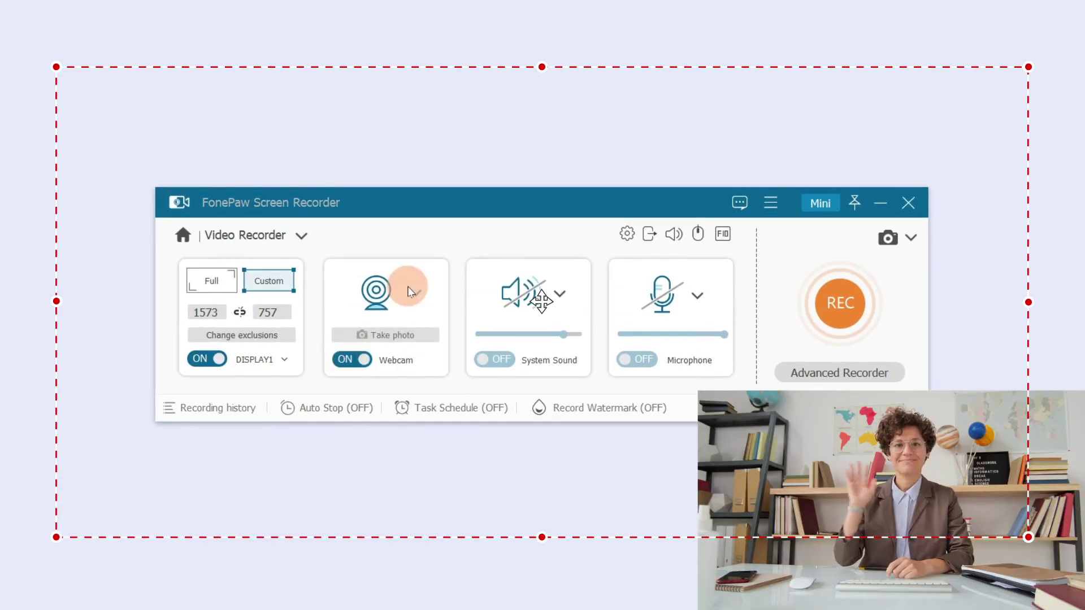
click(410, 288)
click(427, 417)
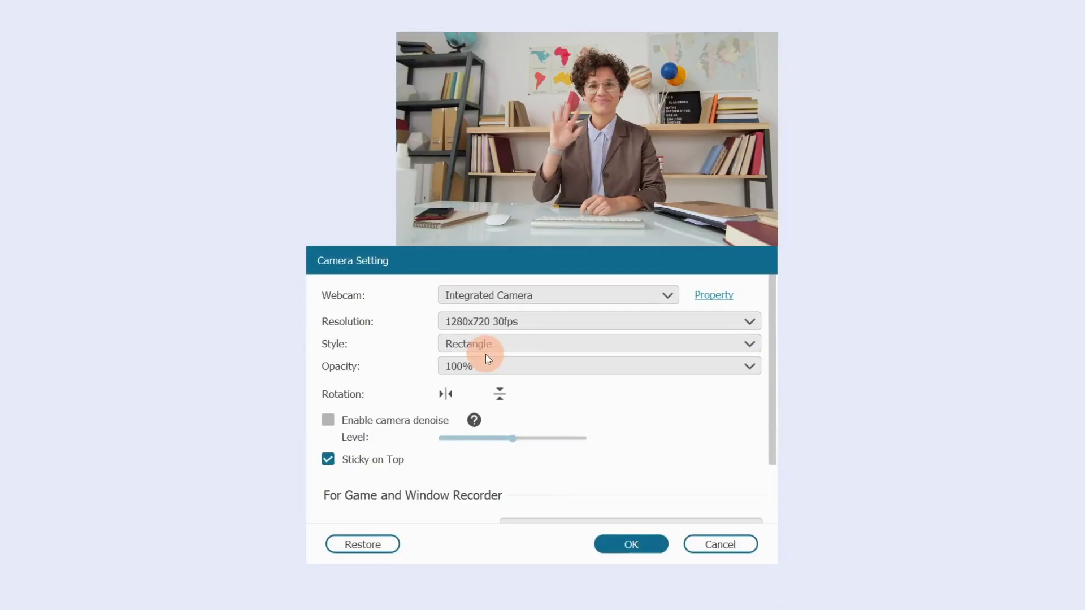
click(659, 322)
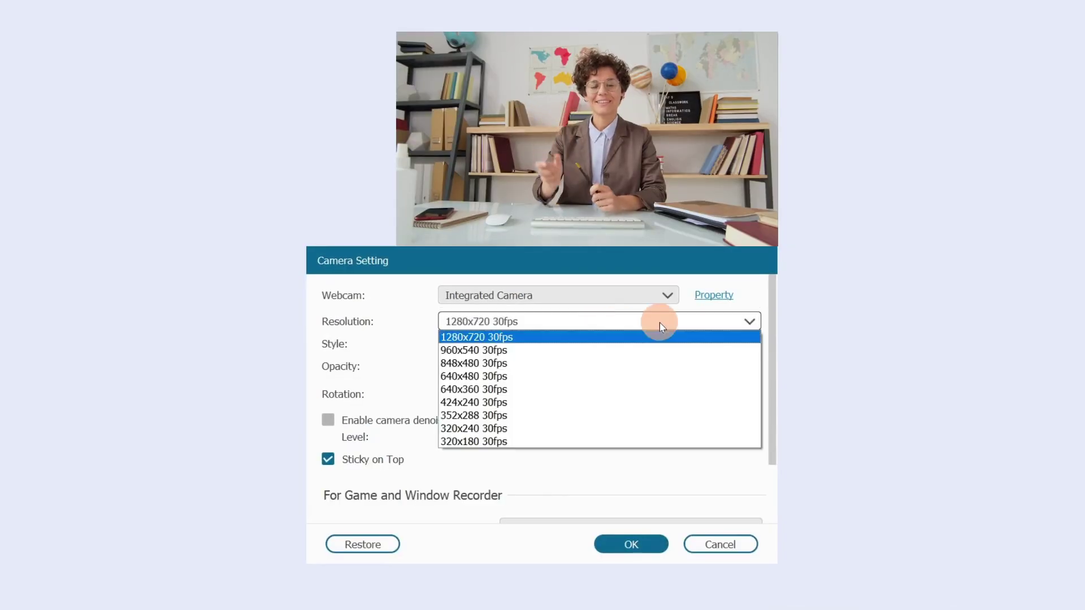
click(659, 337)
click(539, 345)
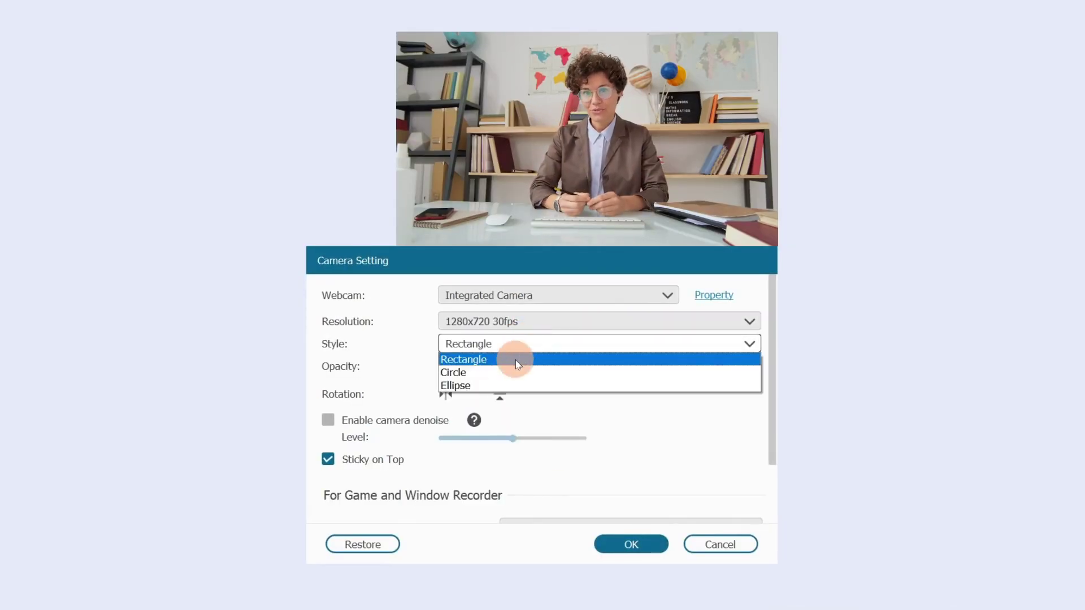
click(504, 372)
click(517, 346)
click(492, 384)
click(496, 344)
click(498, 371)
Step: Set the webcam overlay opacity to 50%, keep the top-left preset position, and confirm
click(536, 367)
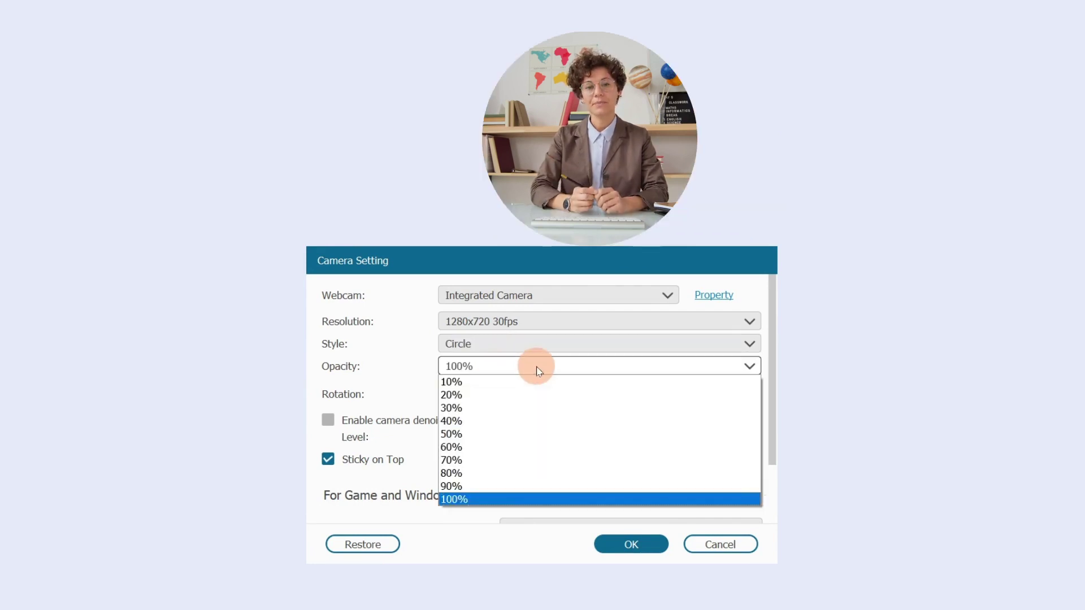
click(532, 433)
drag(770, 416, 770, 489)
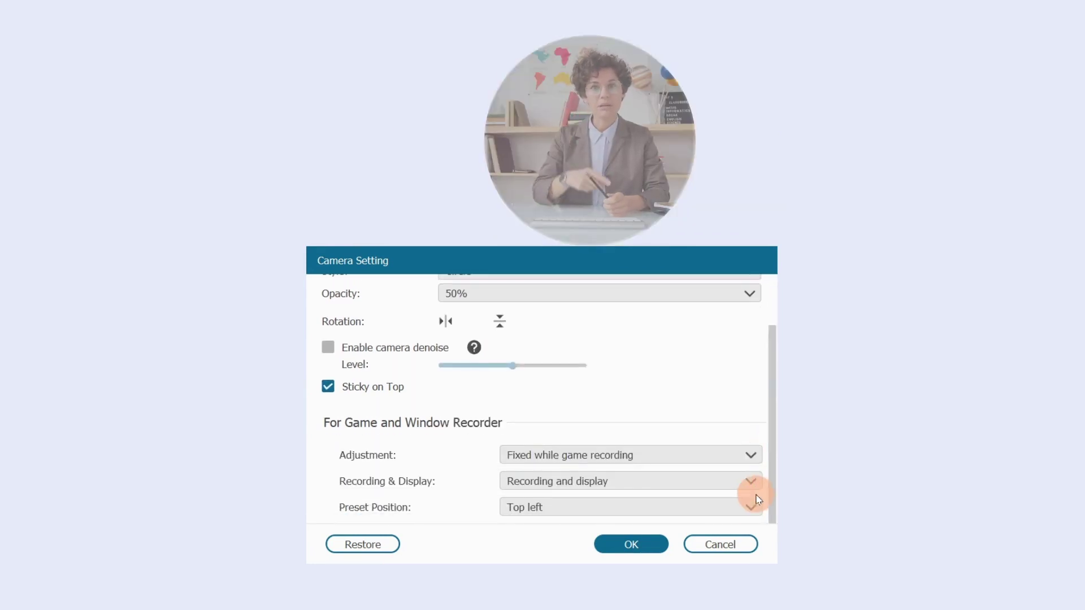
click(751, 507)
click(733, 529)
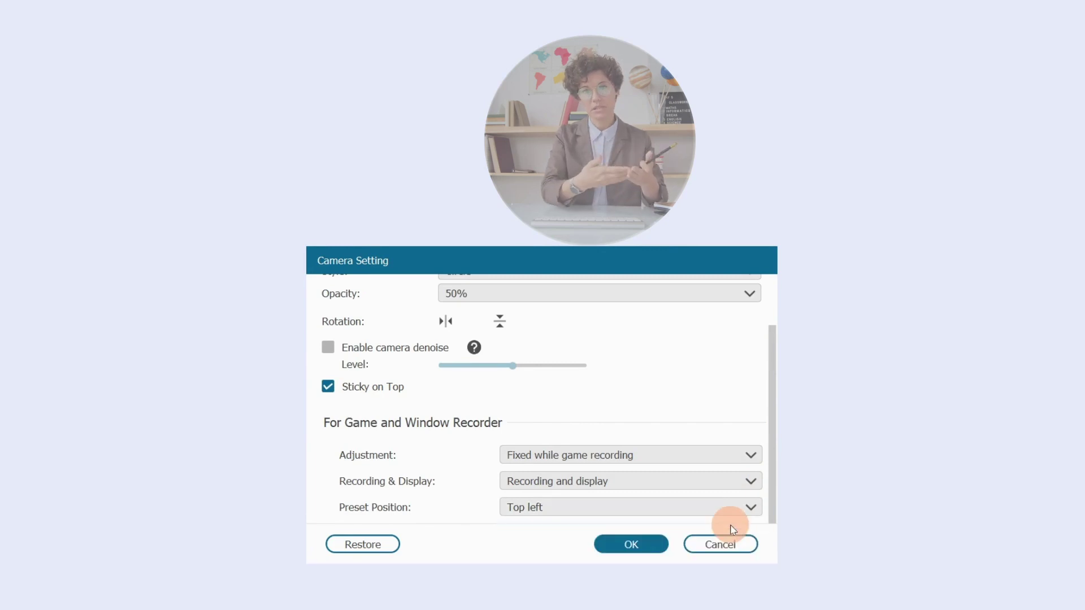
click(651, 538)
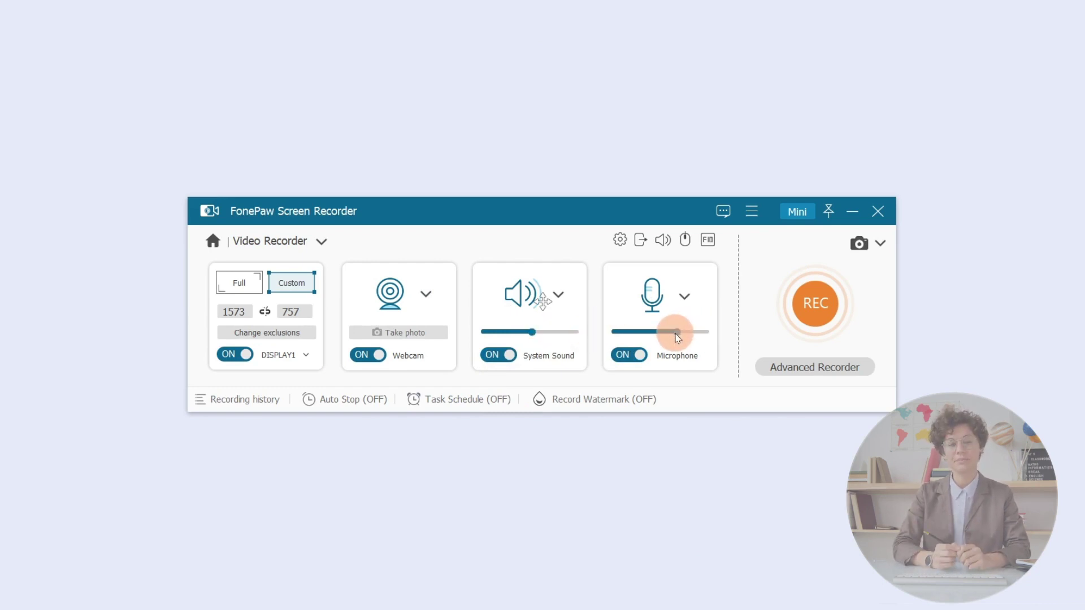
Step: Turn on microphone noise cancellation and run a sound check recording test
click(685, 296)
click(656, 346)
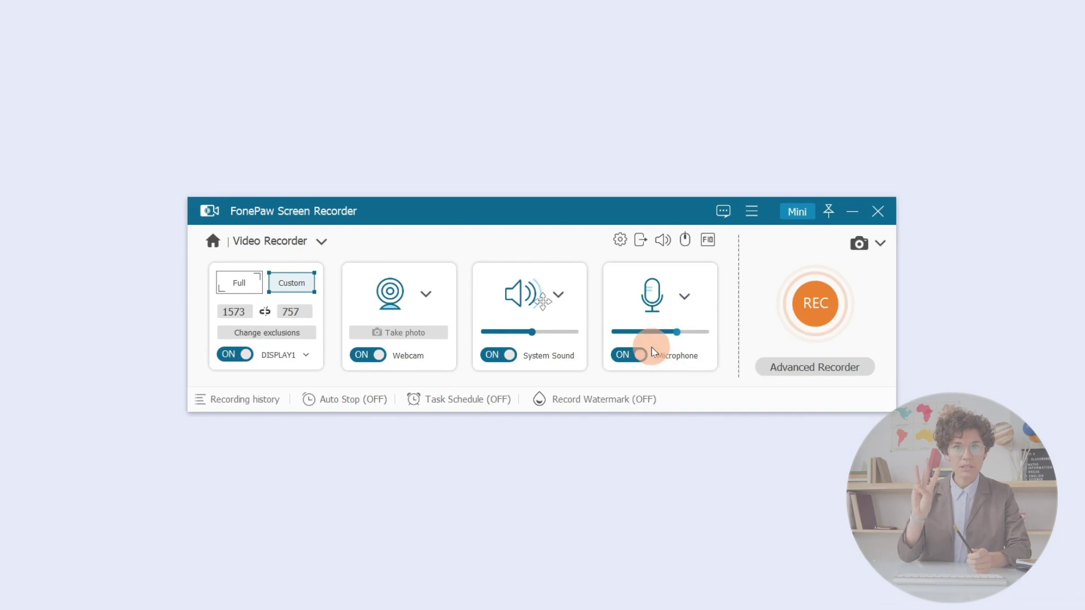
click(685, 300)
click(650, 349)
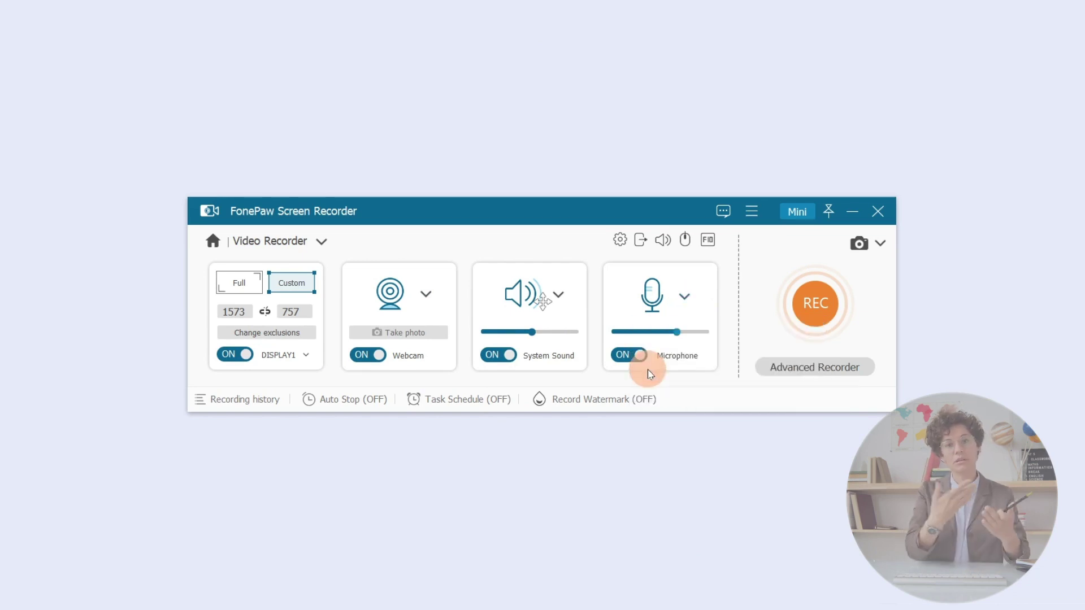
click(684, 296)
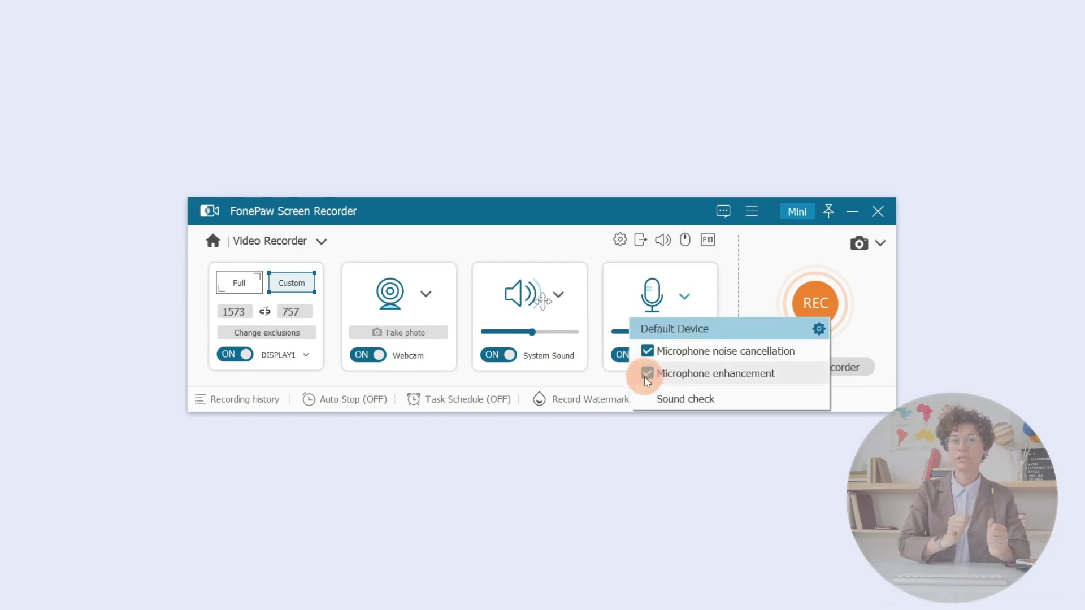
click(666, 399)
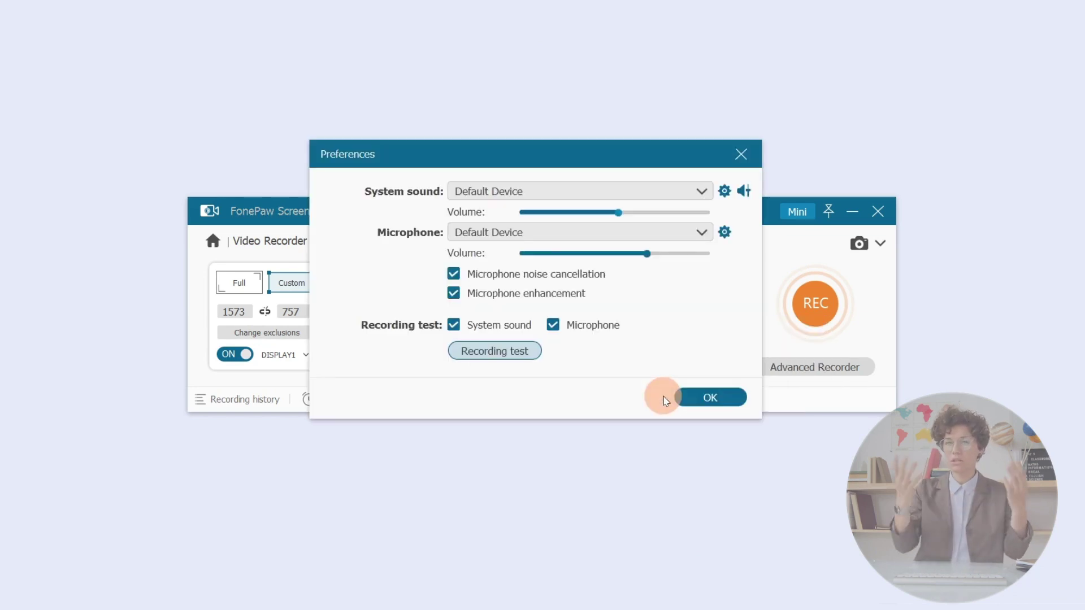
click(506, 356)
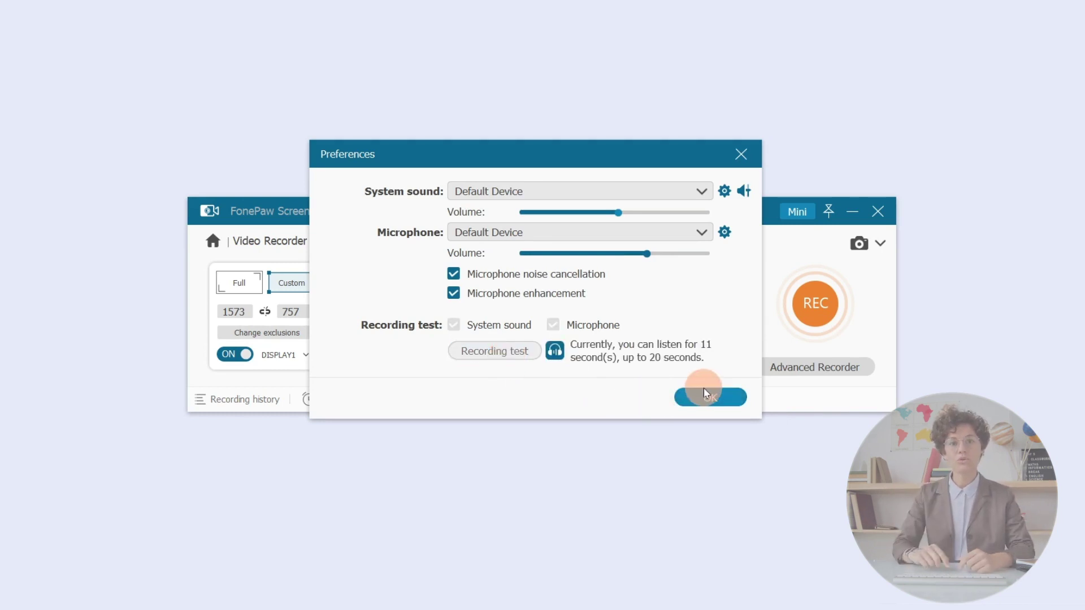
click(706, 397)
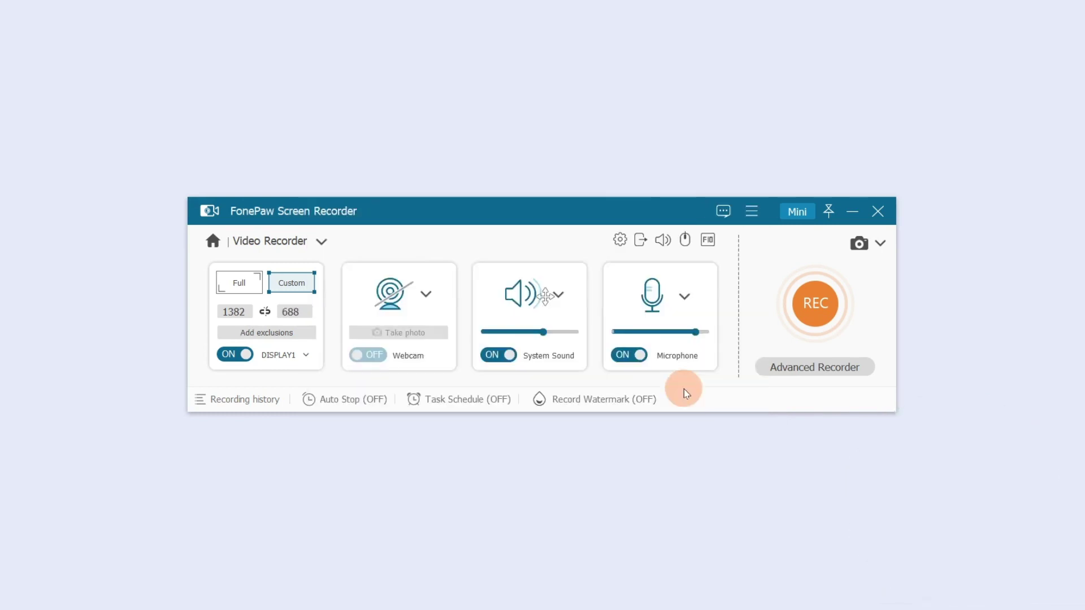
Step: Start an Around mouse recording at 854x480 (480p) over the slide, then stop it
click(772, 372)
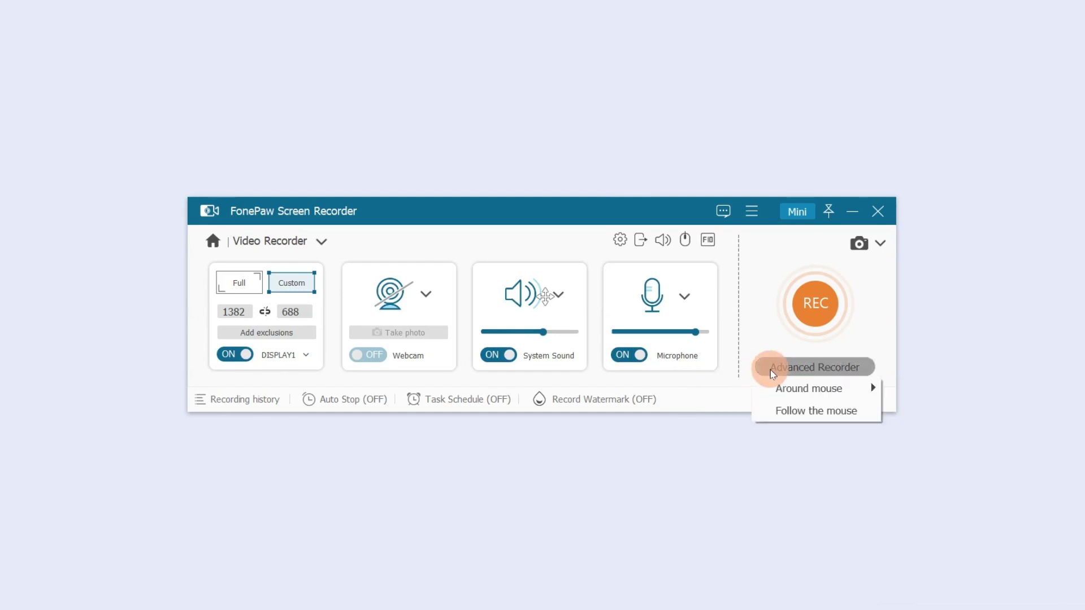
mouse_move(848, 388)
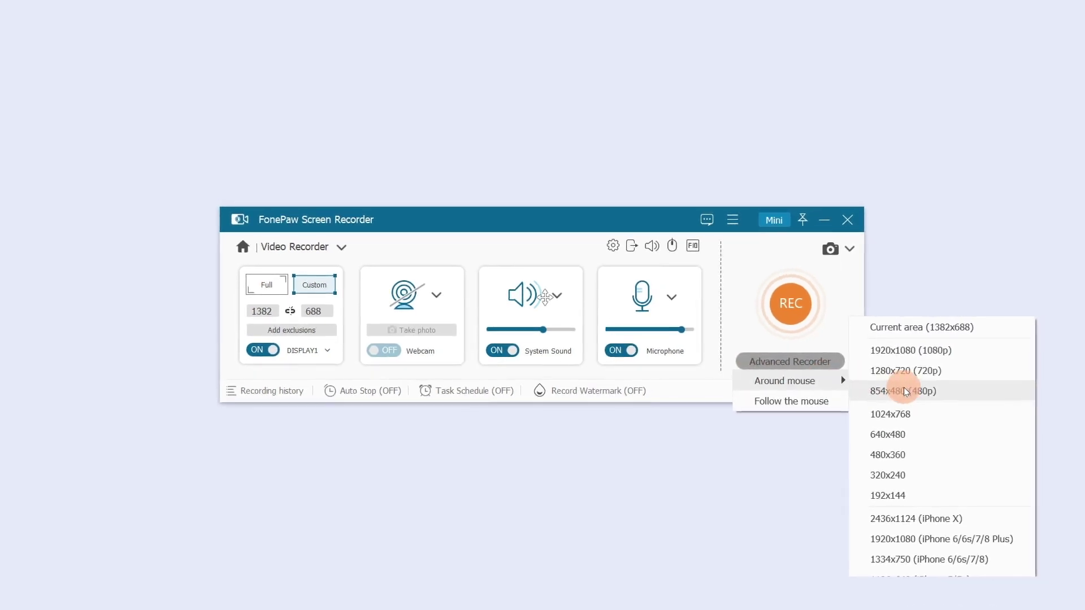
click(905, 391)
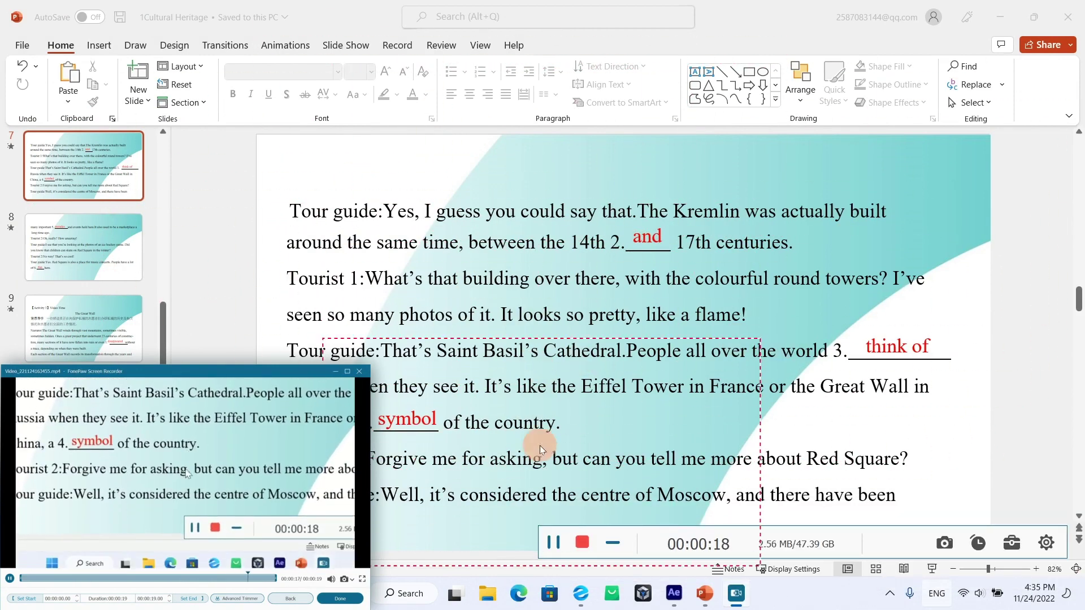
click(584, 551)
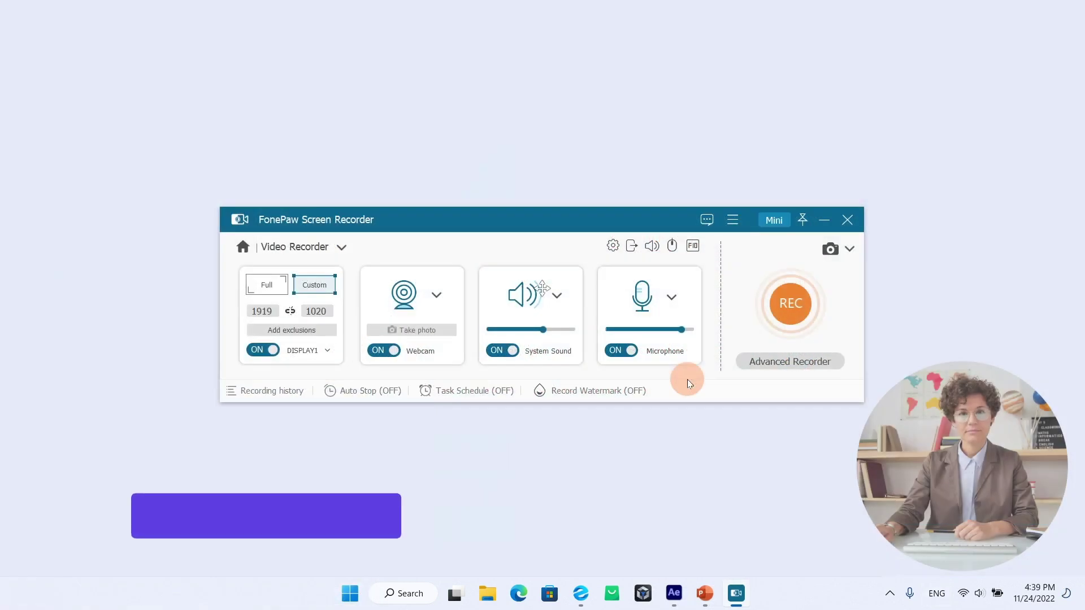
Step: Start recording, take a screenshot, and draw a rectangle around the slide thumbnails
click(783, 304)
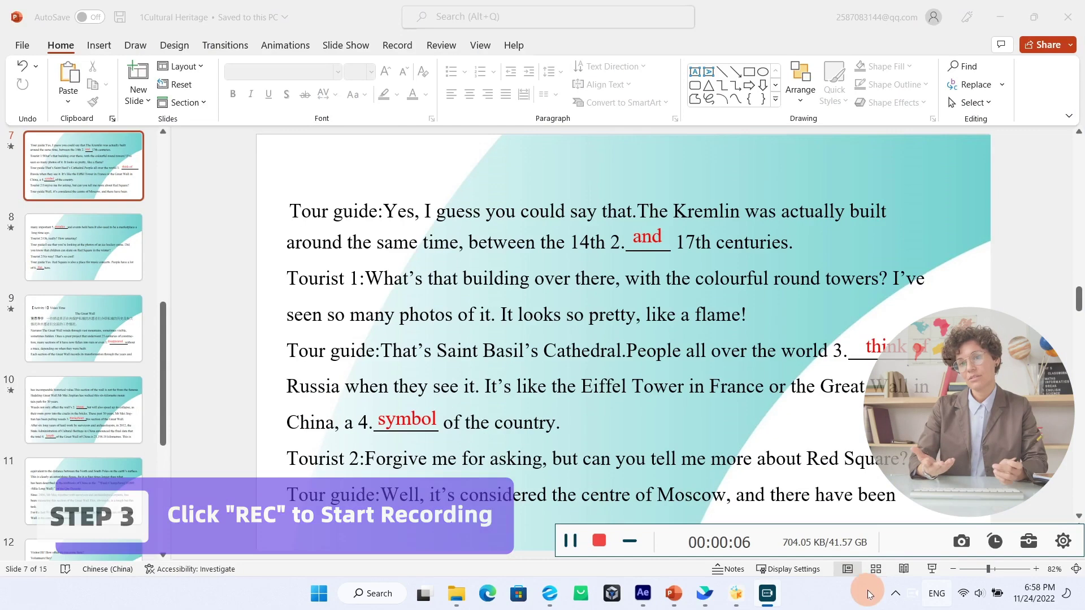
click(961, 538)
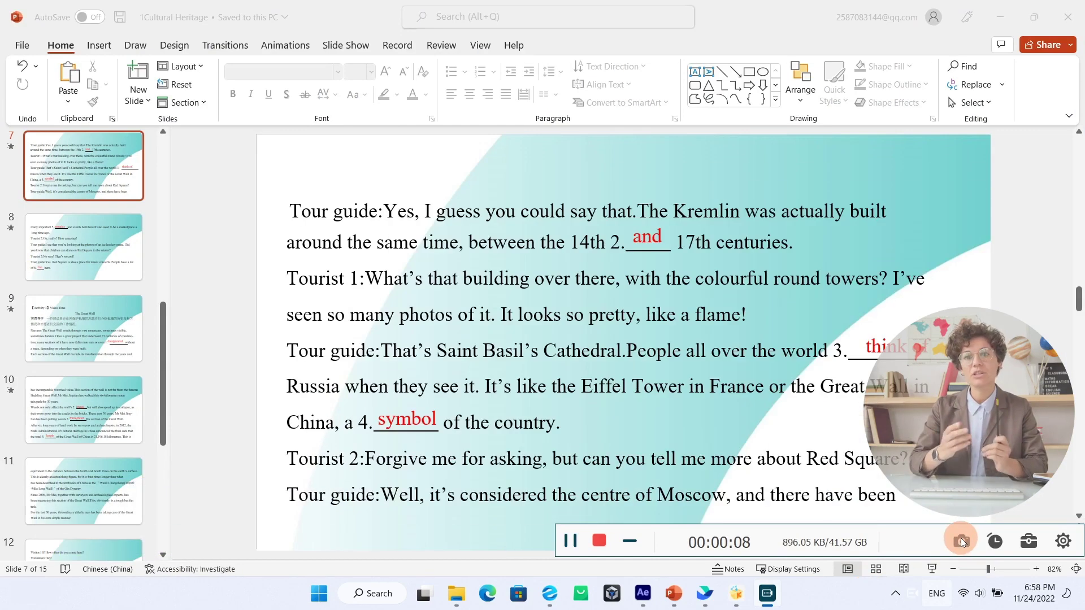
click(1028, 543)
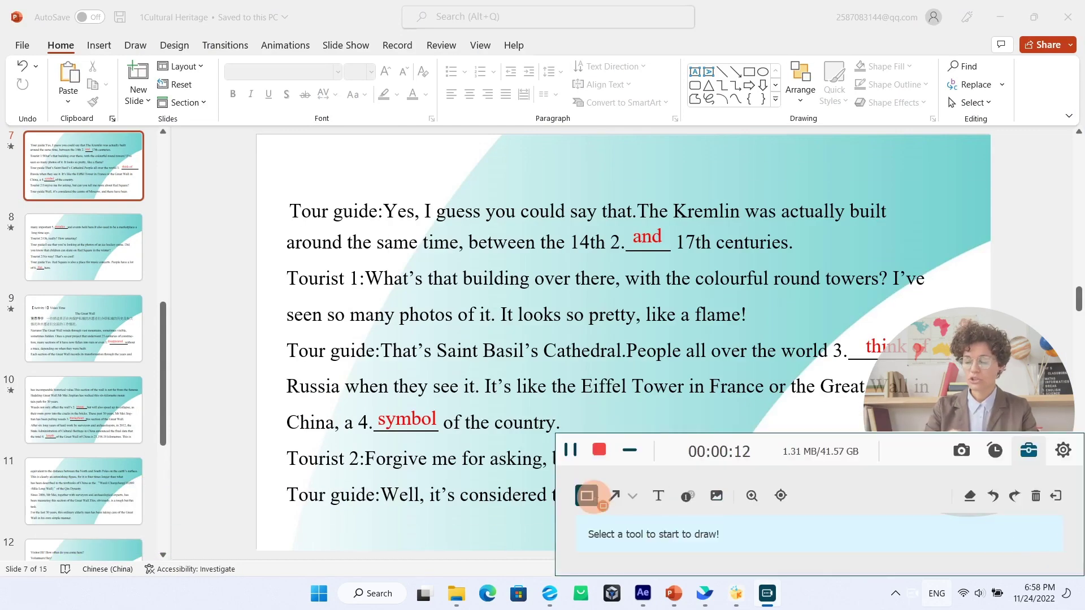
click(588, 496)
mouse_move(11, 125)
mouse_down()
mouse_move(145, 478)
mouse_move(148, 524)
mouse_up()
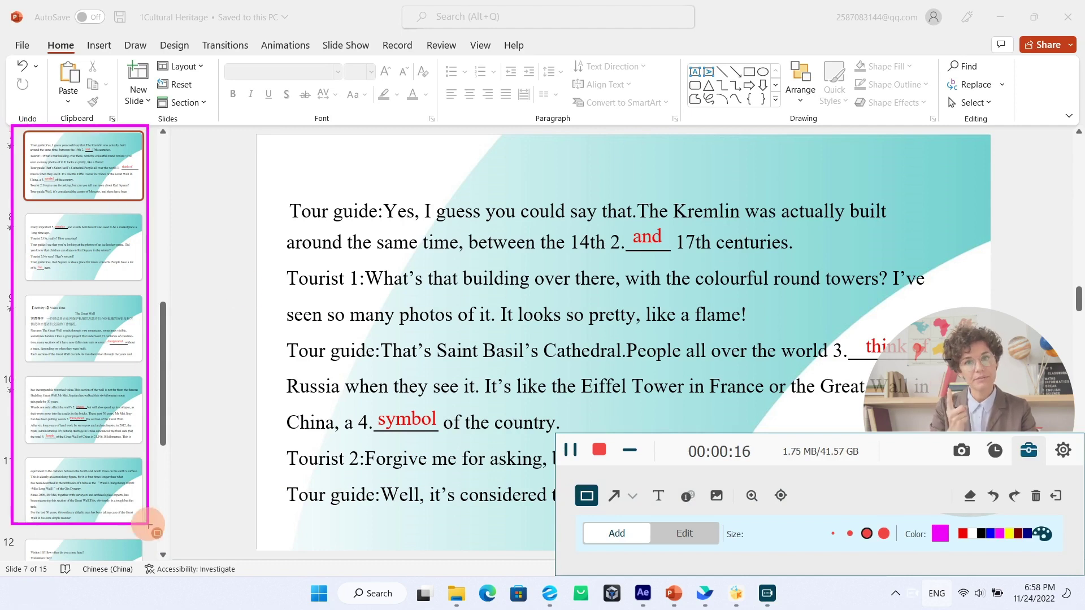
Step: Circle the word "and" with an ellipse, then add arrows, pencil marks, numbered markers and a text box
click(616, 497)
click(639, 388)
drag(605, 210, 681, 261)
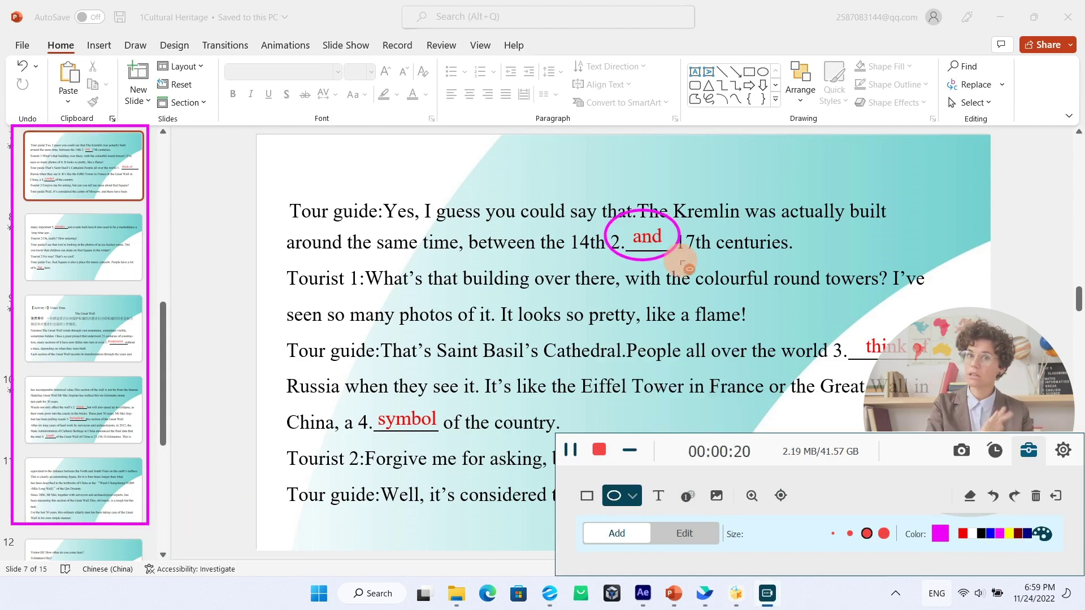
click(631, 490)
click(641, 361)
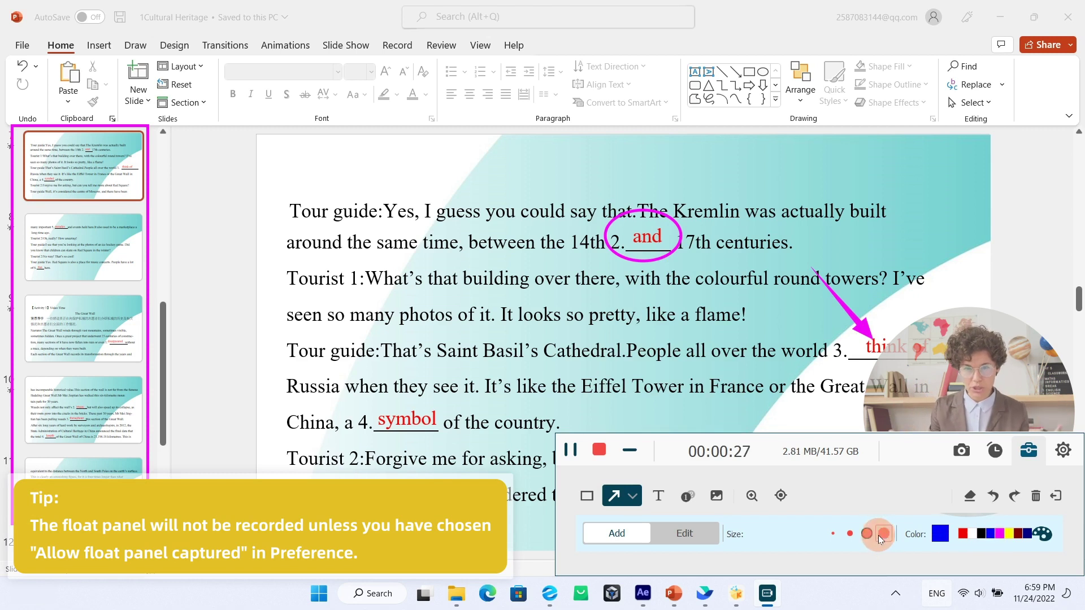
click(645, 501)
click(640, 443)
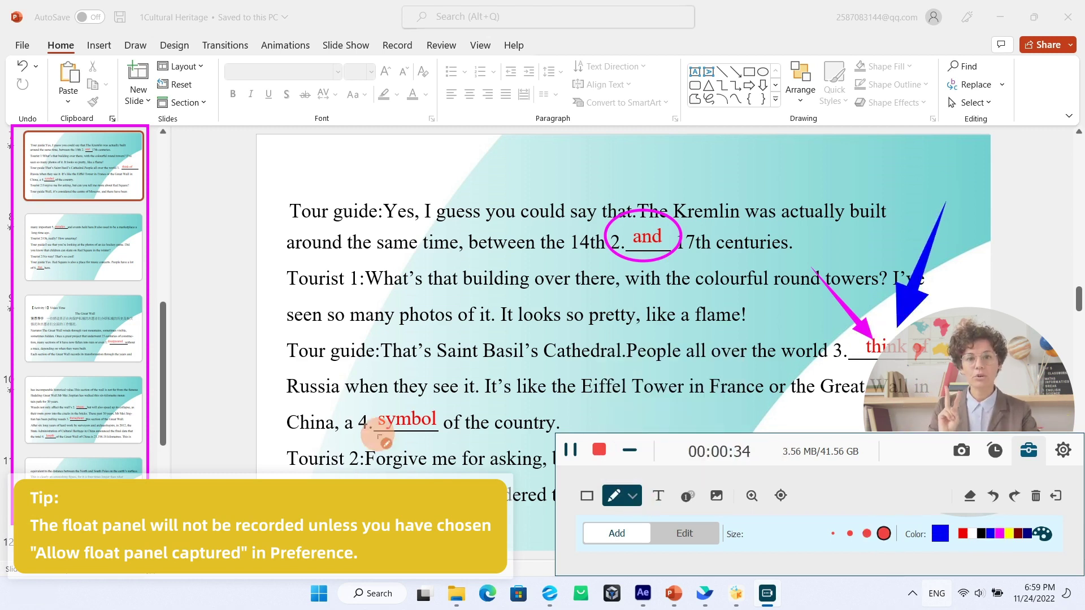
click(687, 496)
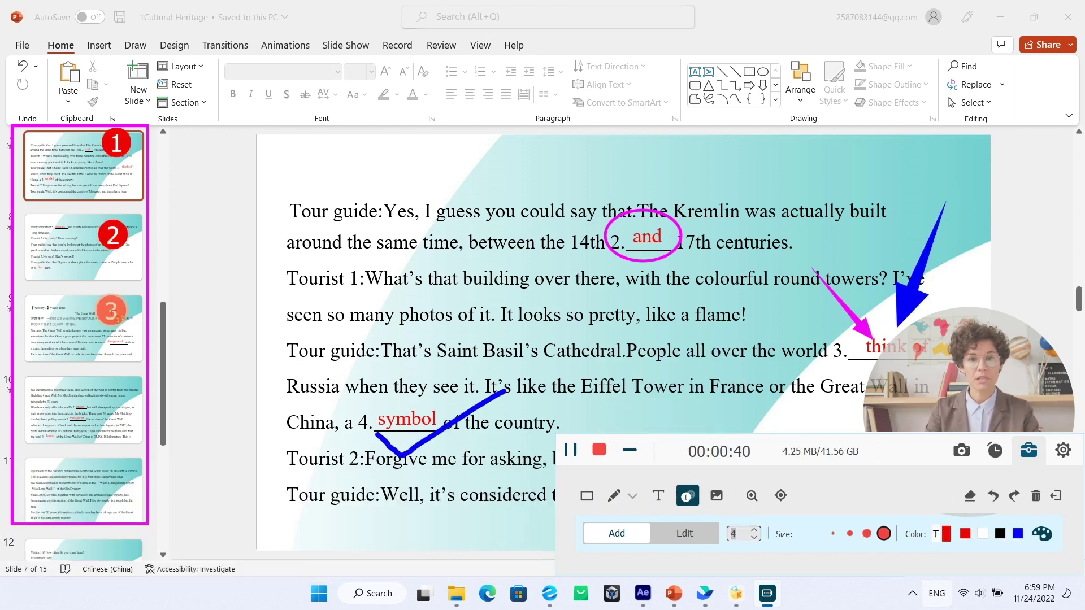
click(656, 497)
click(440, 152)
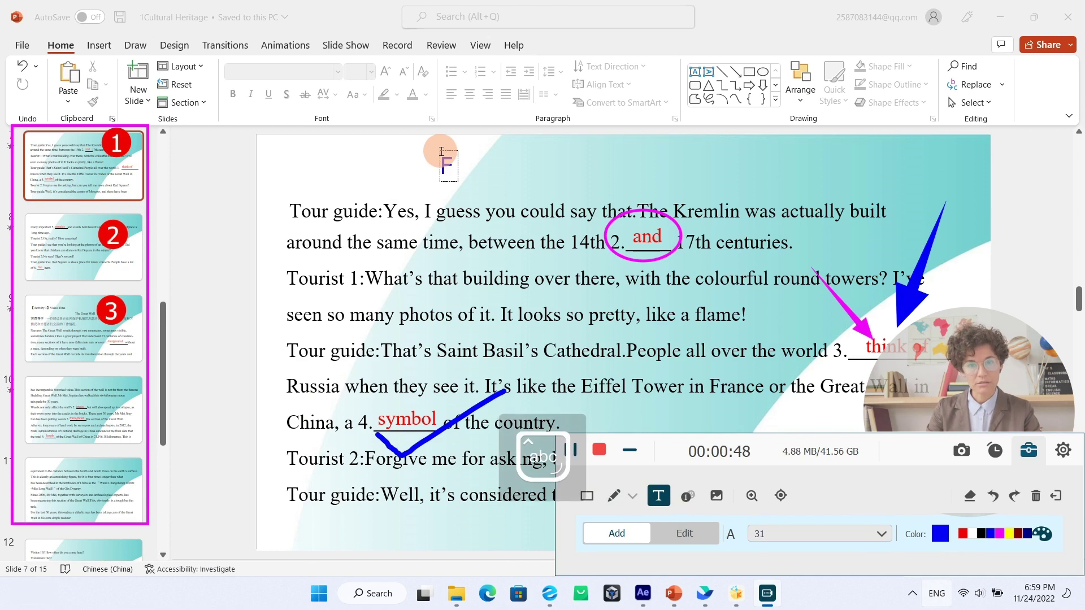
Step: Set the magnifier to 2x, medium size, square lens, pattern 1, then stop recording
click(751, 496)
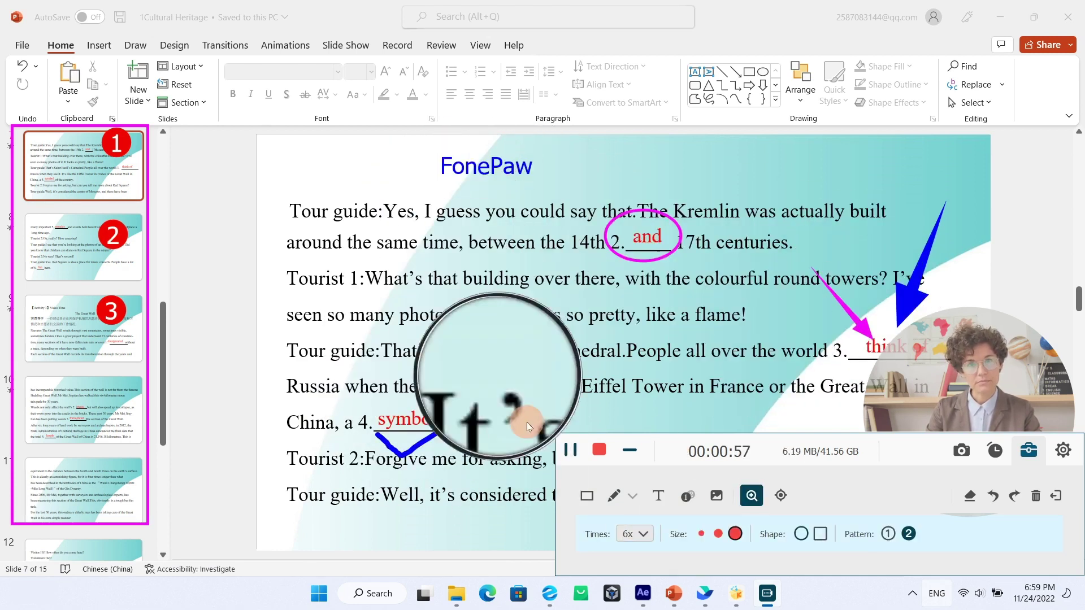
click(643, 534)
click(631, 476)
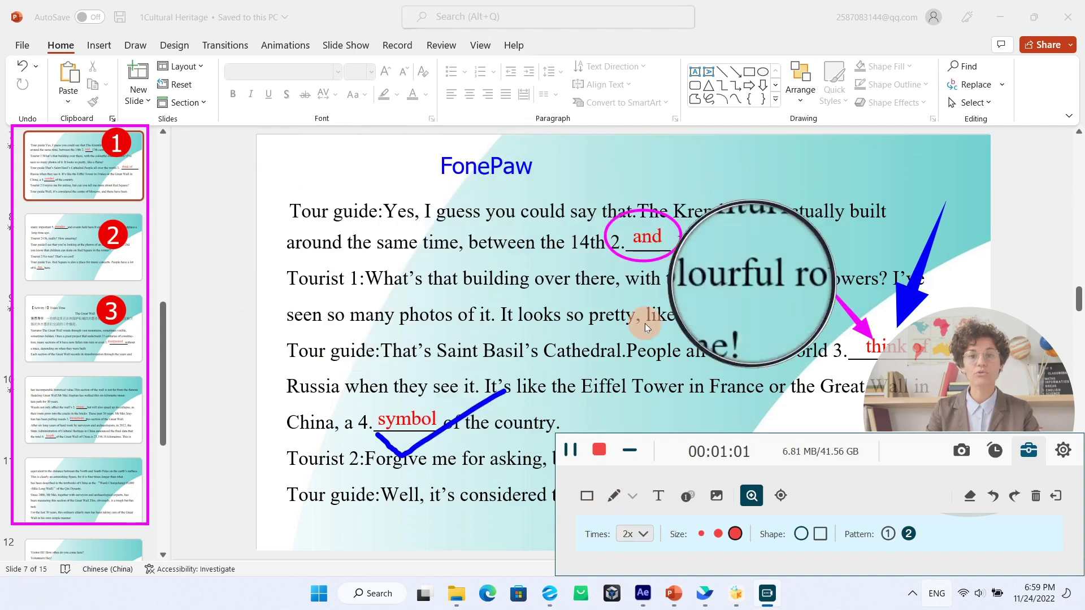
click(717, 534)
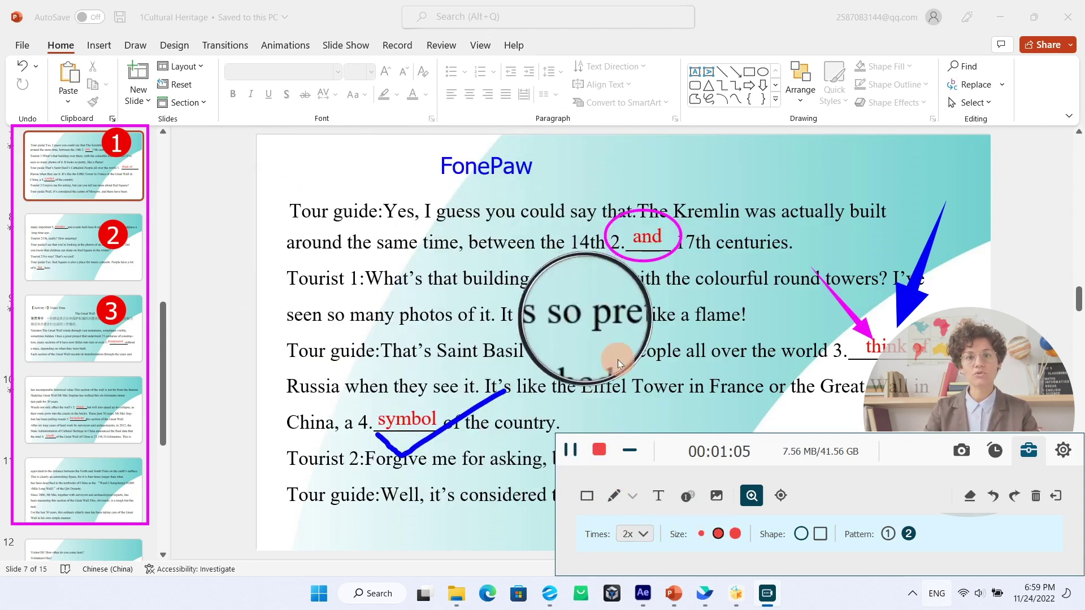
click(820, 534)
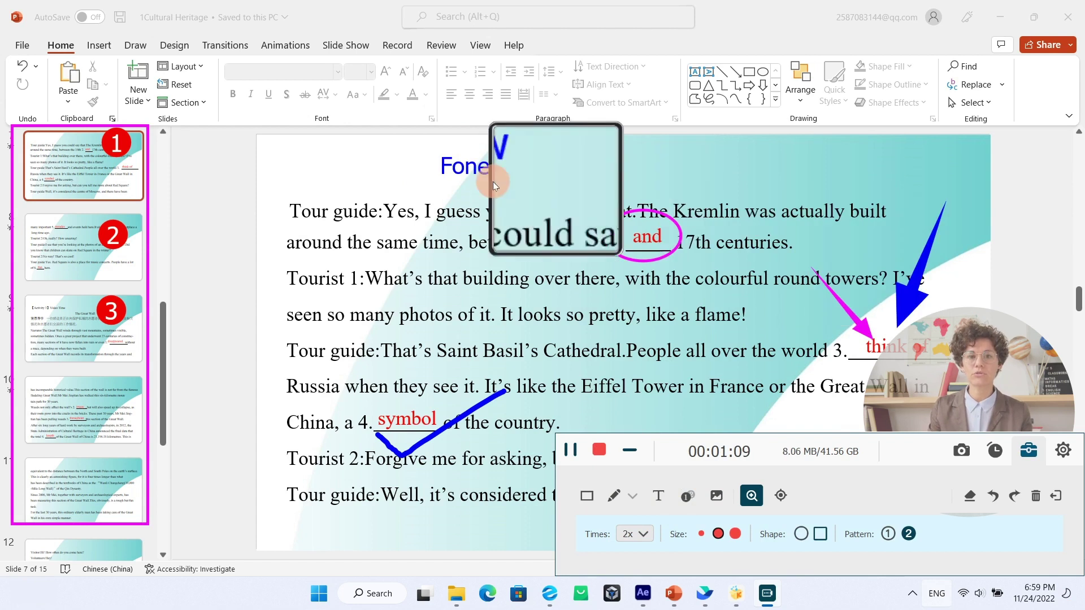
click(887, 531)
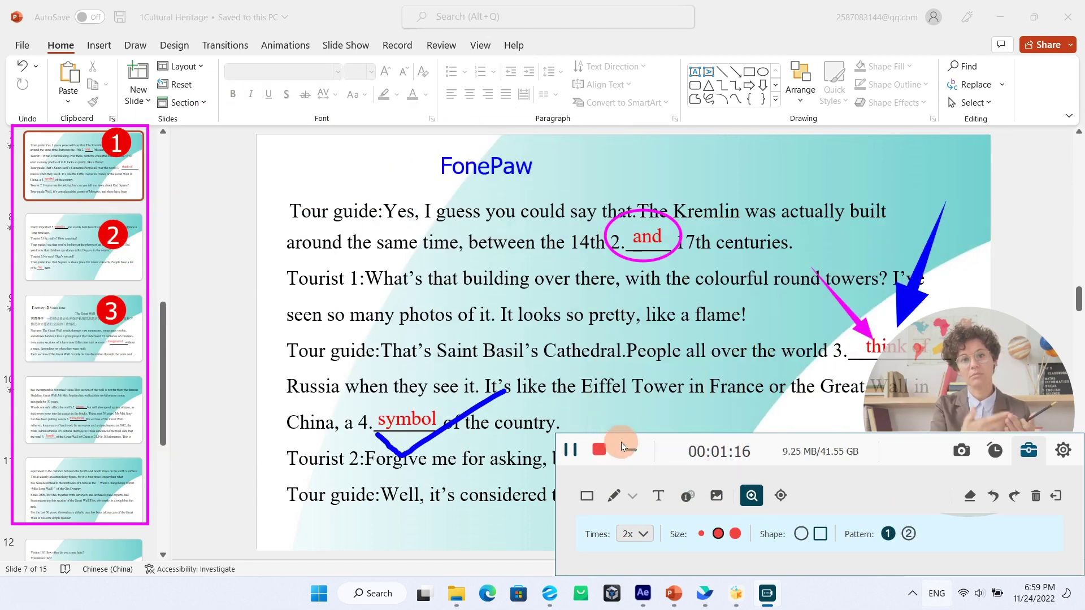
click(600, 450)
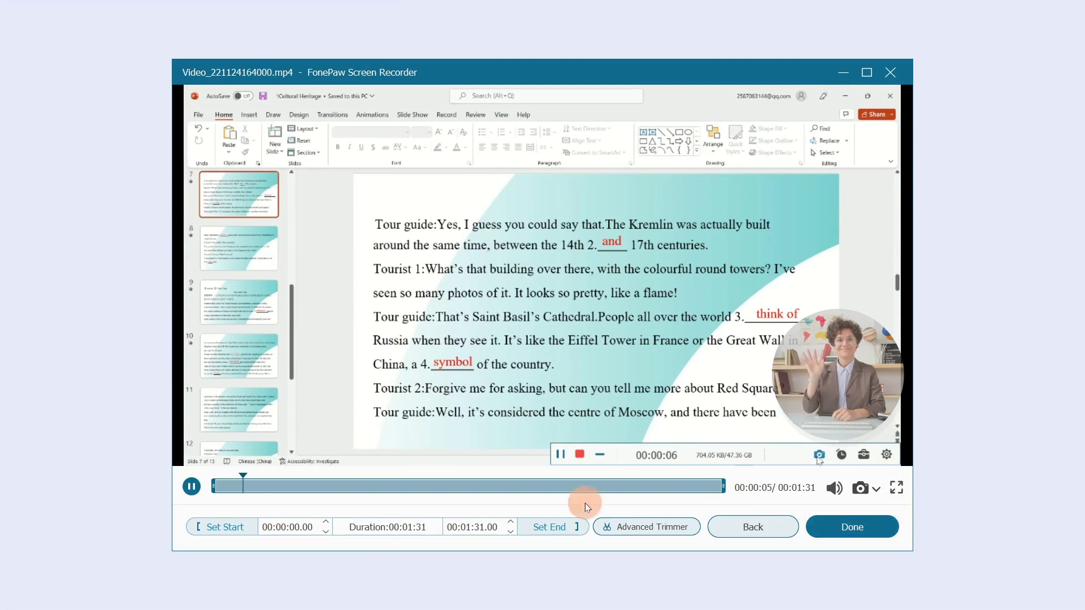
Step: Trim the clip to run from 00:00:25.04 to 00:00:41.23 and save it
drag(213, 487, 355, 487)
drag(722, 487, 452, 487)
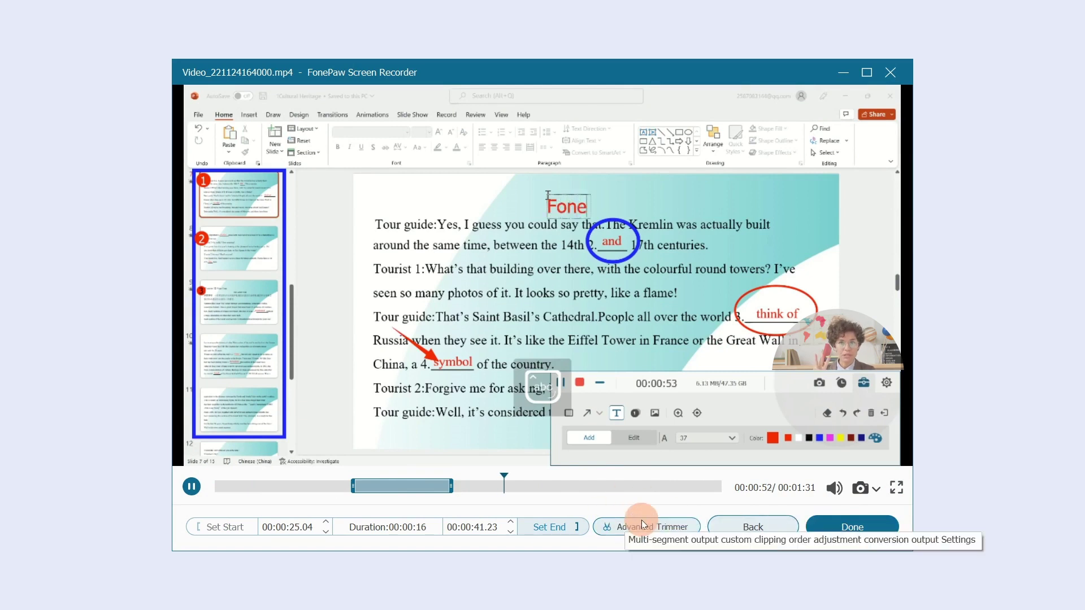
click(839, 528)
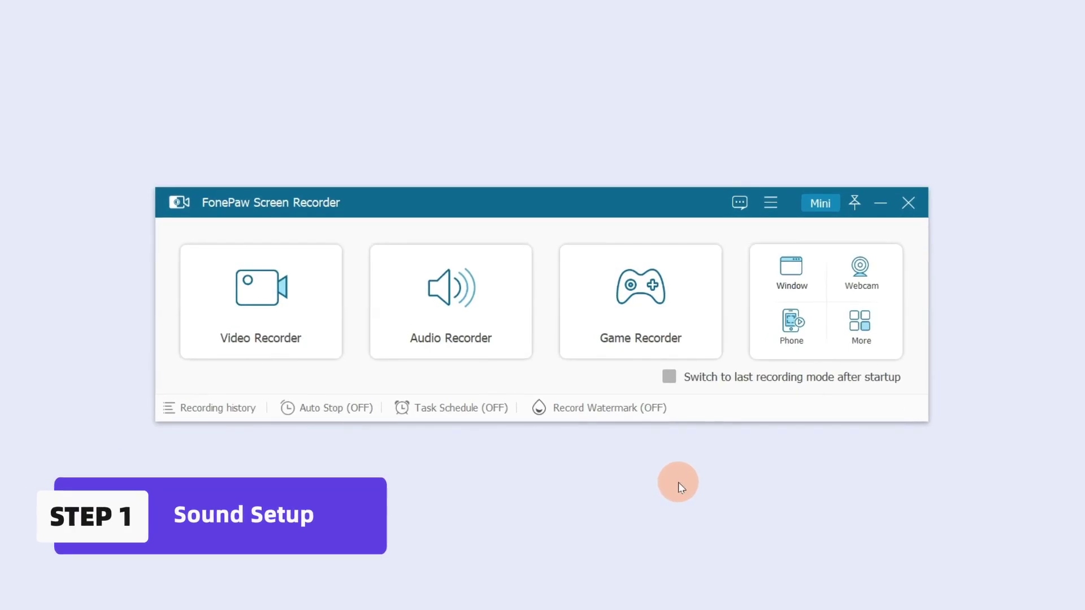
Step: In Audio Recorder, turn on system sound and microphone with noise cancellation and enhancement
click(460, 328)
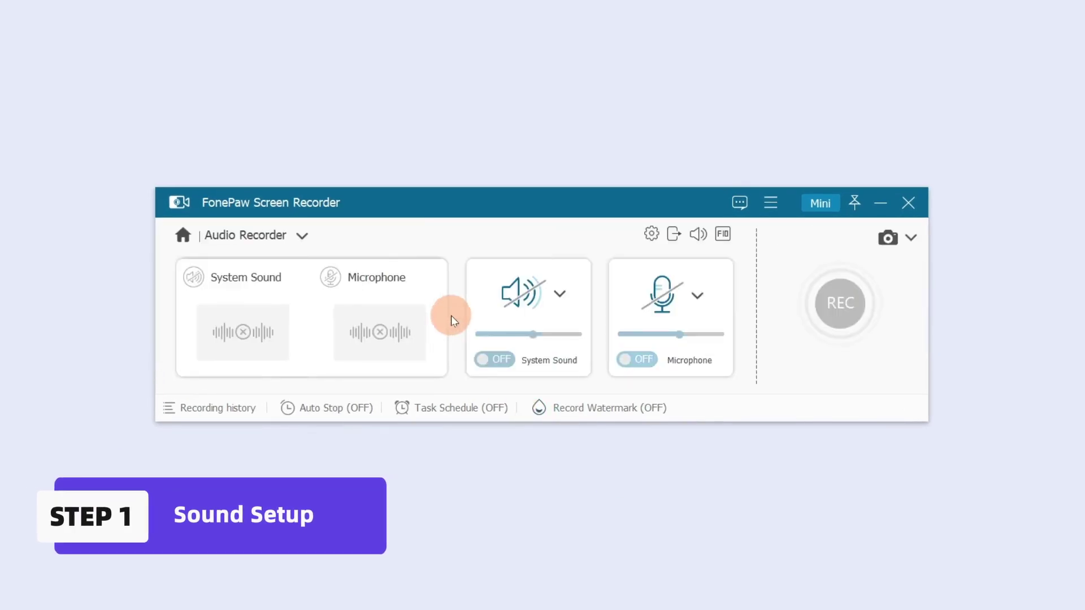
click(501, 361)
click(627, 362)
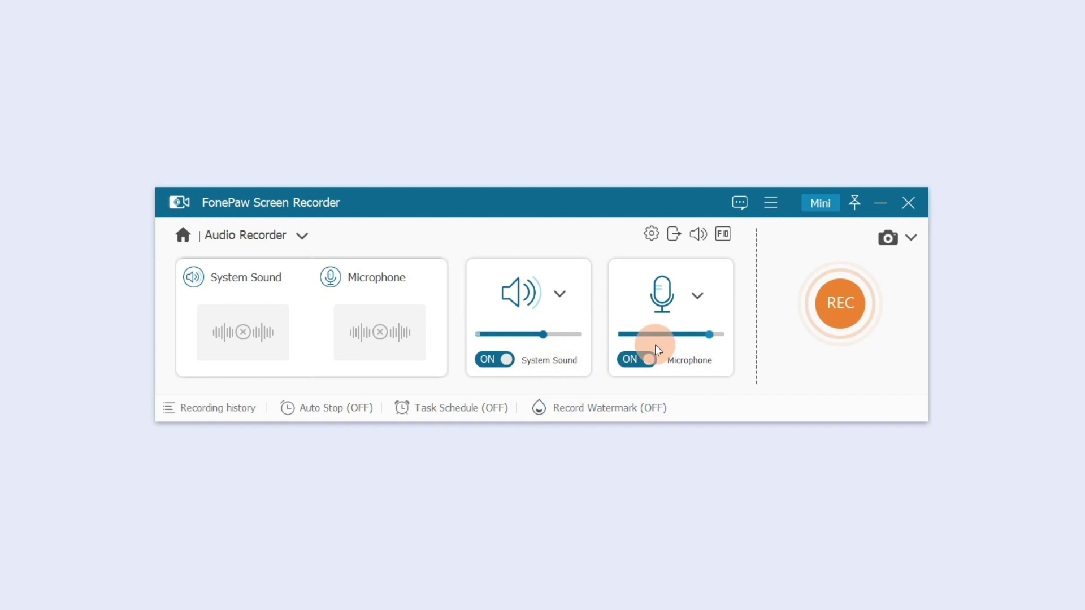
click(698, 296)
click(672, 353)
click(697, 296)
click(663, 382)
Step: Run a sound check recording test from the microphone options and close the preferences
click(694, 300)
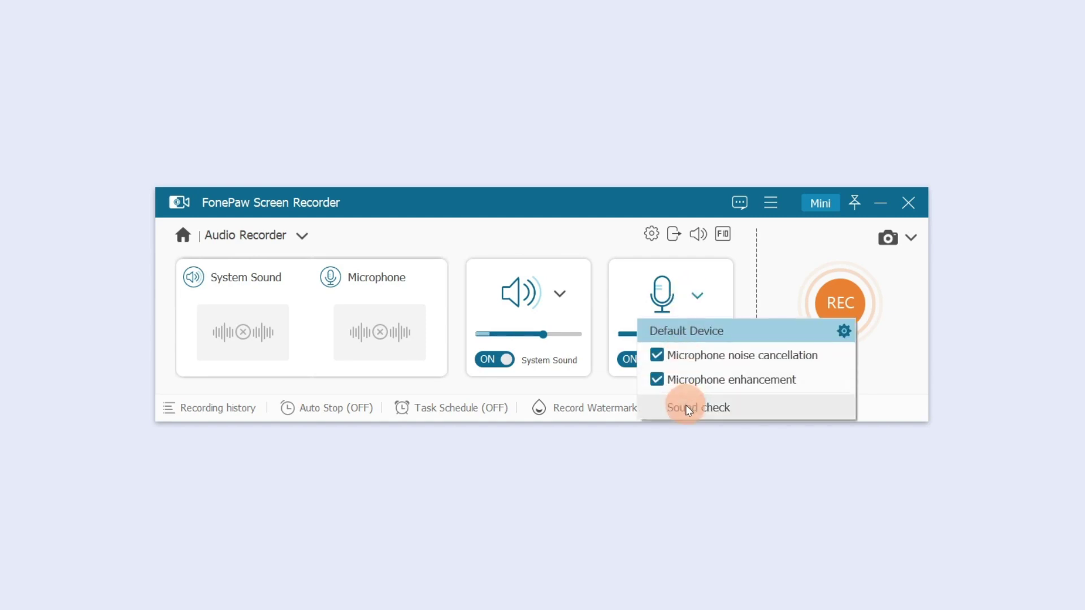
click(685, 407)
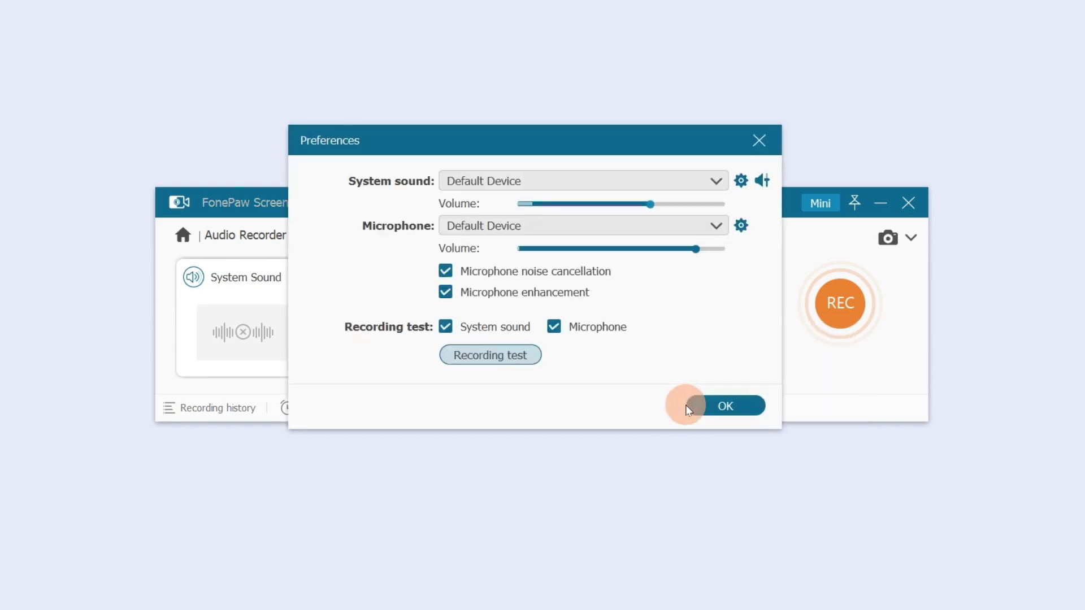
click(505, 355)
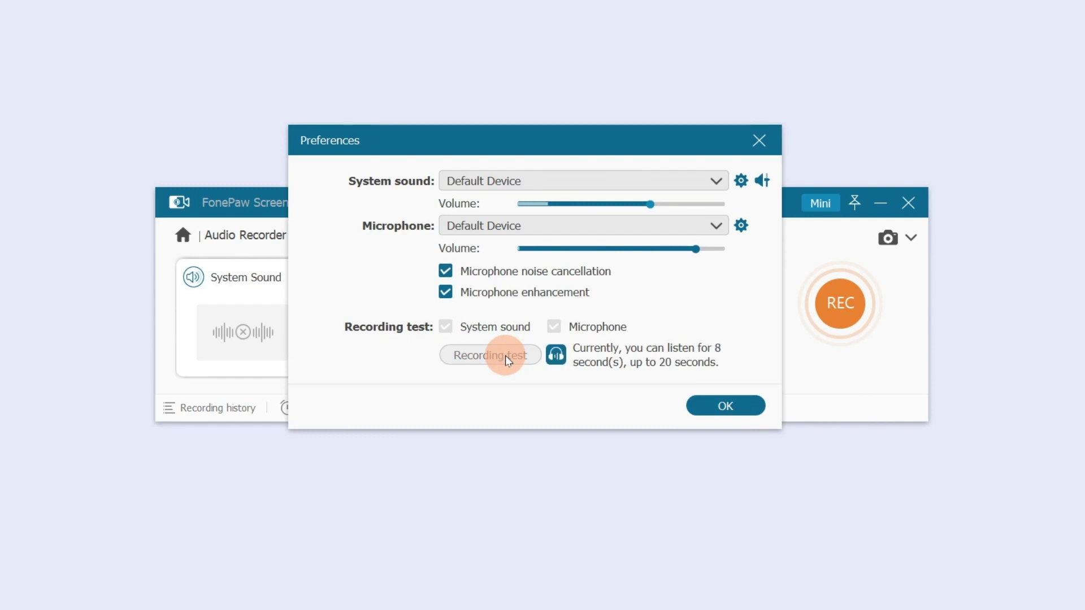
click(763, 408)
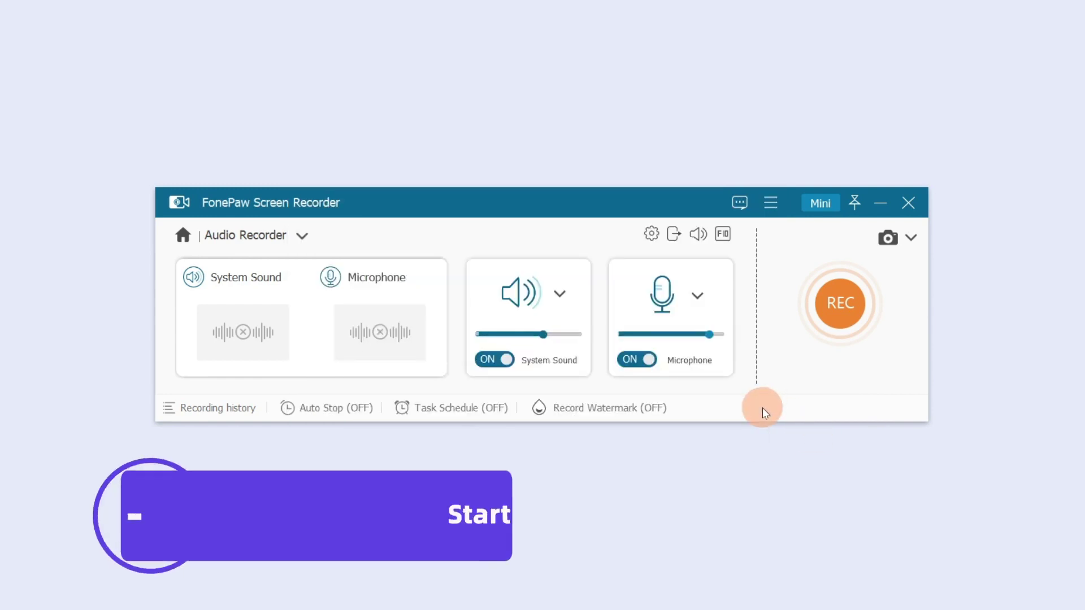
Step: Start the audio recording and set it to stop automatically after a recording length
click(837, 311)
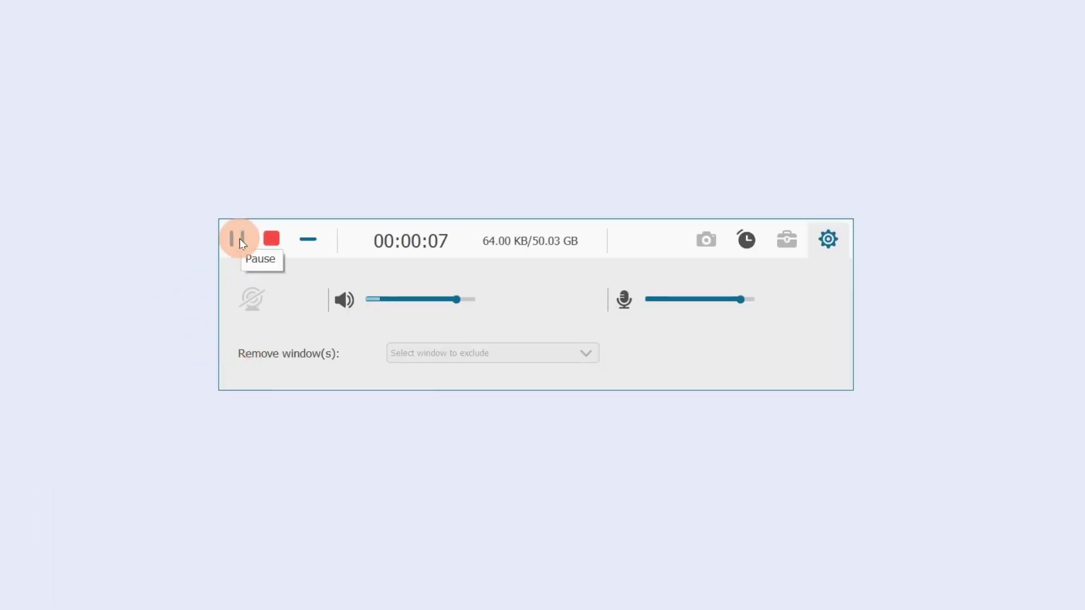
click(741, 245)
click(245, 284)
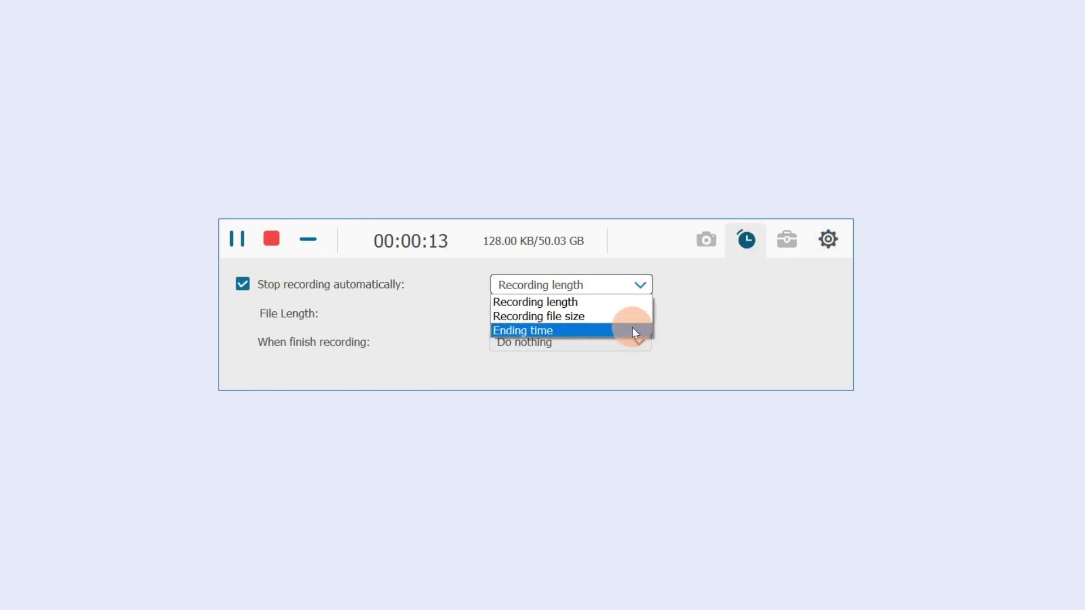
click(638, 298)
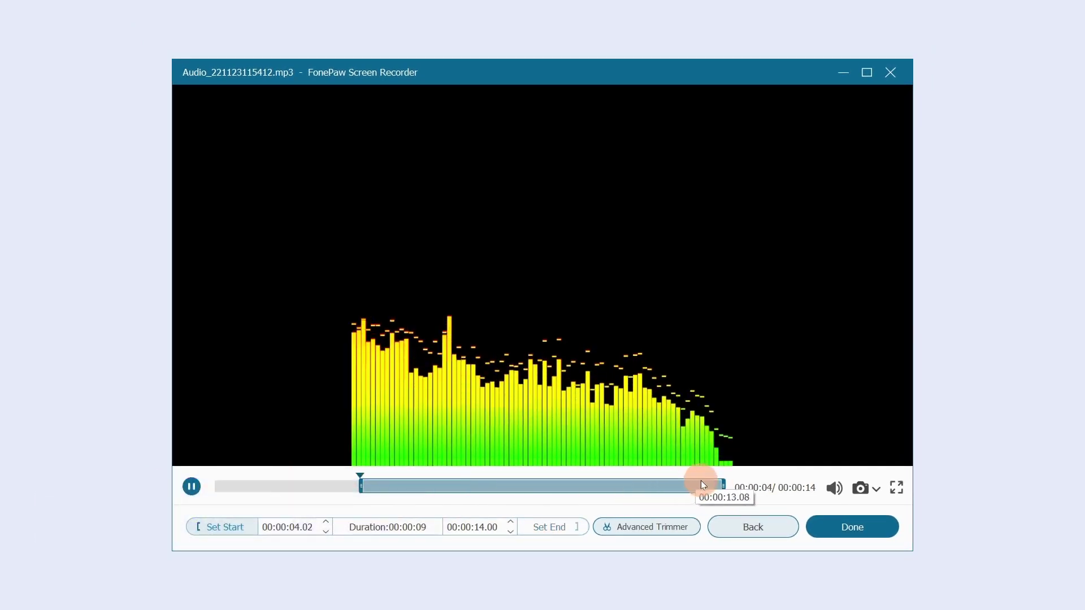
Step: Trim the audio clip to end at 00:00:10.14, finish, and open the Advanced Trimmer
drag(722, 490, 598, 493)
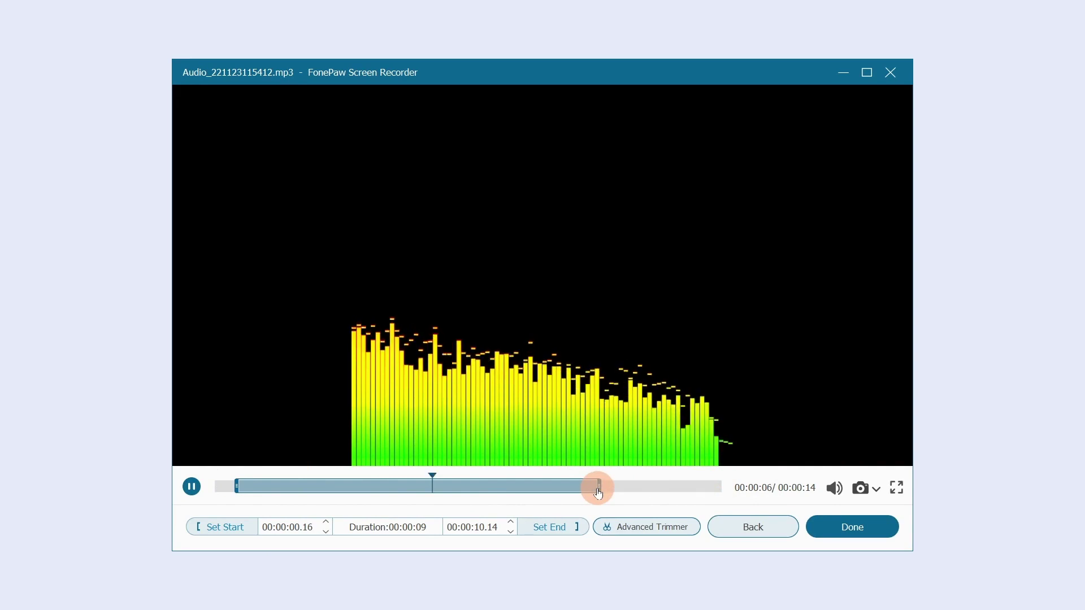
click(850, 520)
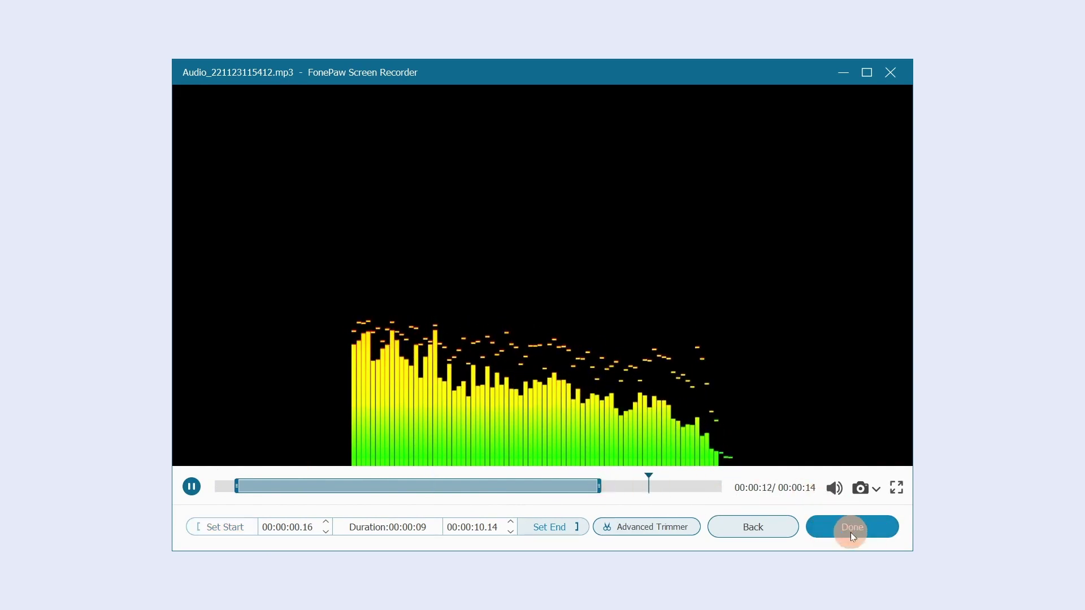
click(646, 525)
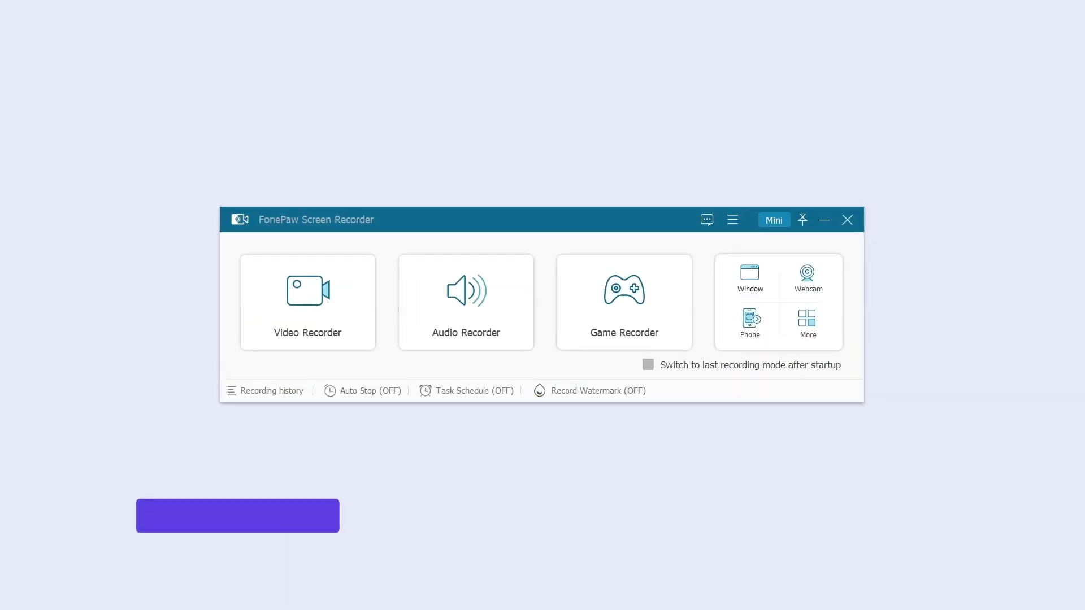
Step: Choose Plants vs. Zombies as the game in Game Recorder and switch the webcam on
click(616, 308)
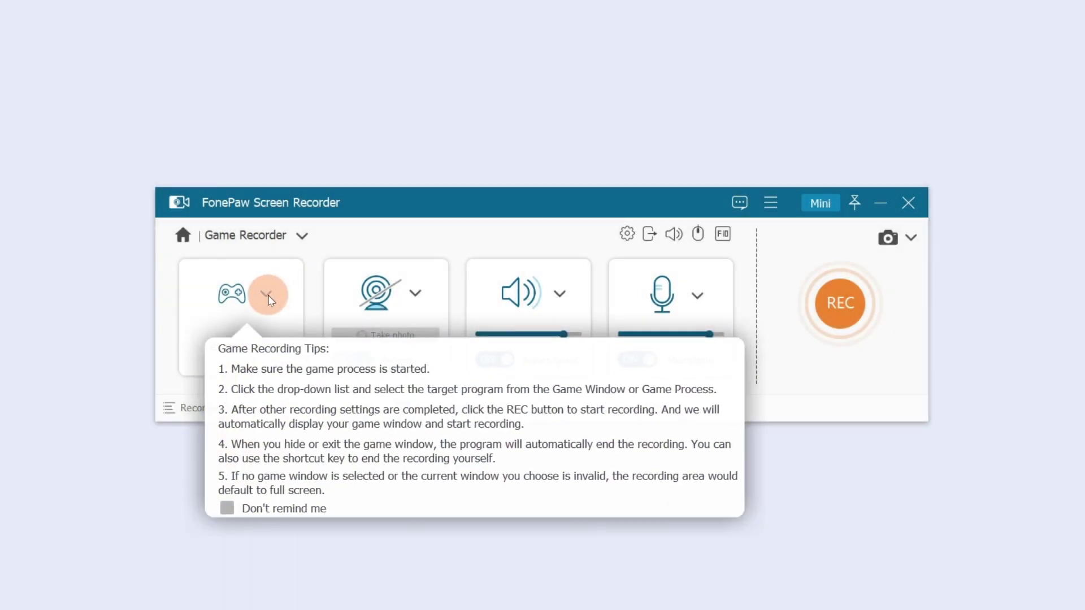
click(268, 295)
click(586, 374)
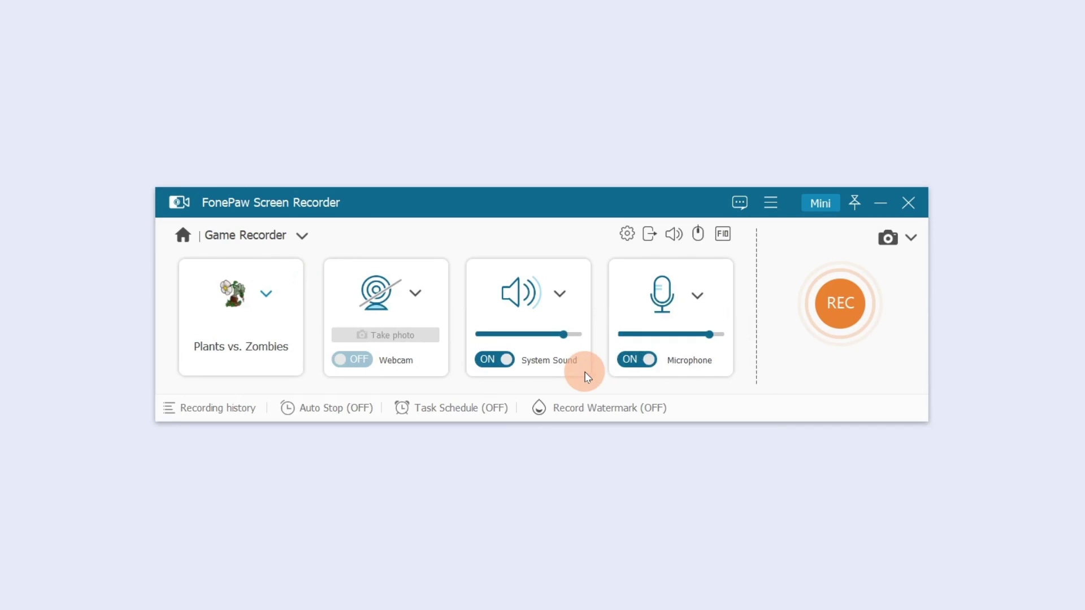
click(361, 362)
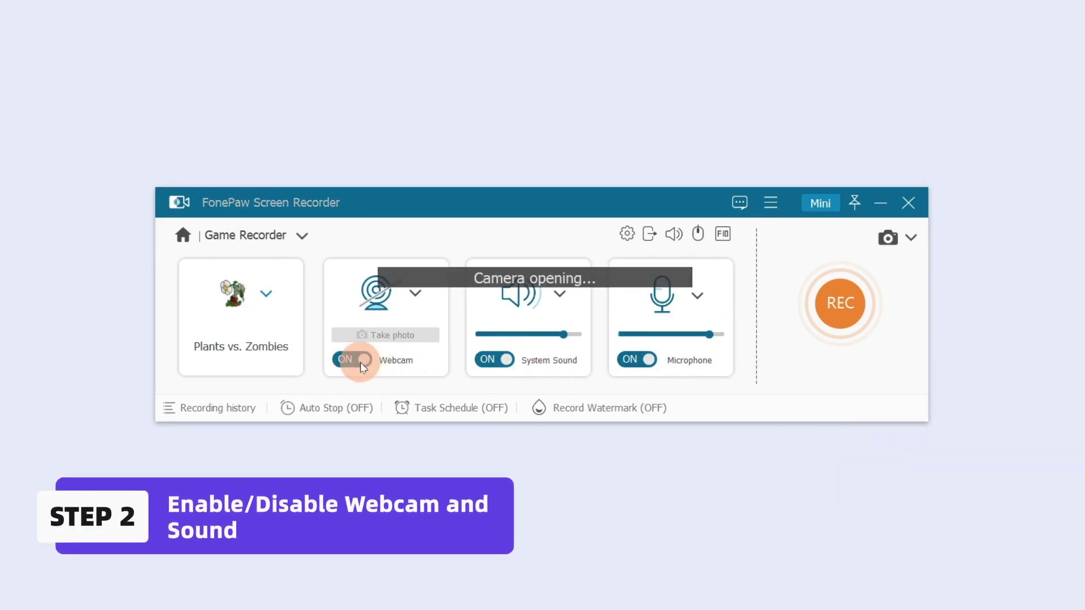
Step: Toggle system sound and microphone capture off and back on
click(491, 360)
click(491, 361)
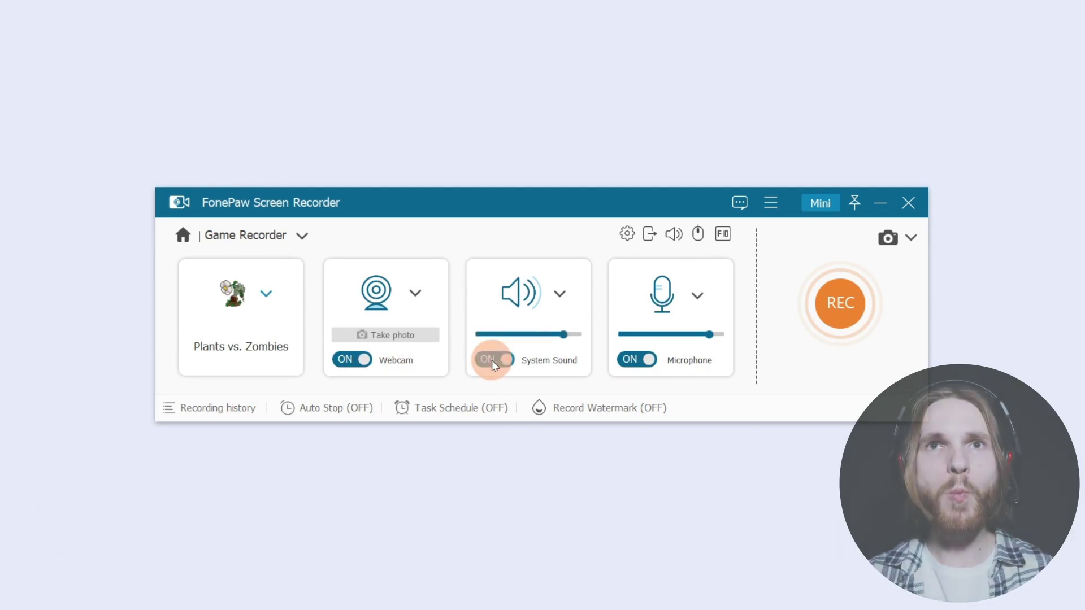
click(630, 361)
click(630, 361)
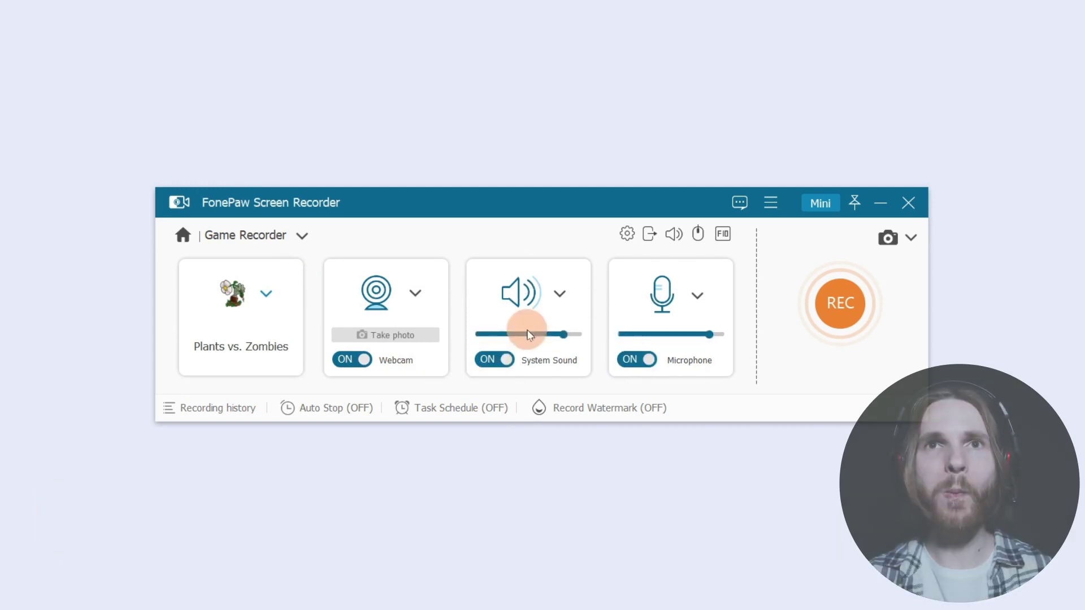
Step: Set the webcam overlay to 1280x720, rectangular style and 100% opacity
click(416, 292)
click(463, 414)
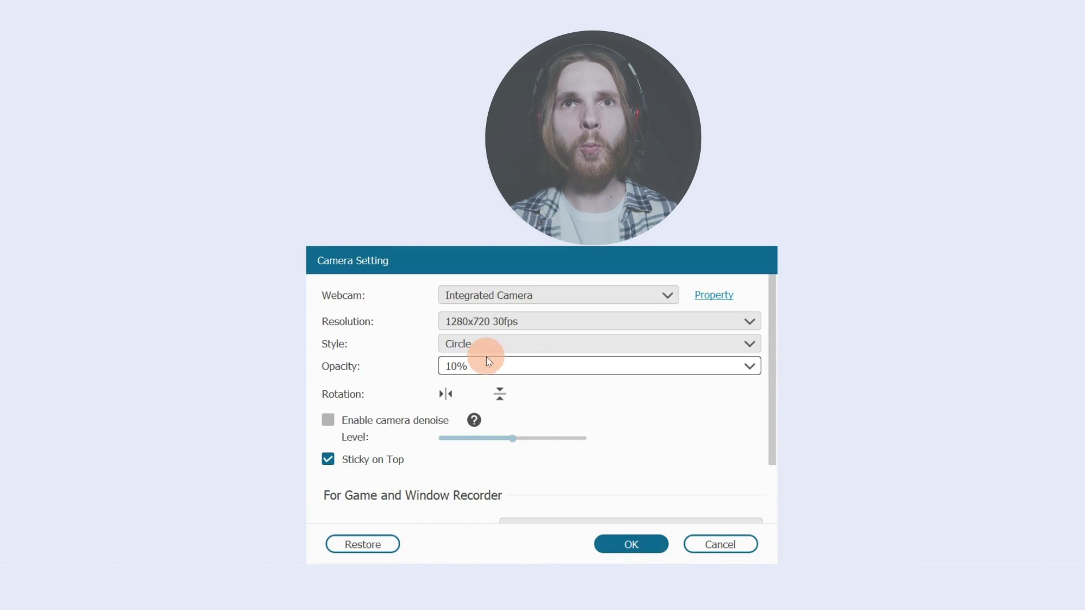
click(567, 322)
click(568, 322)
click(544, 344)
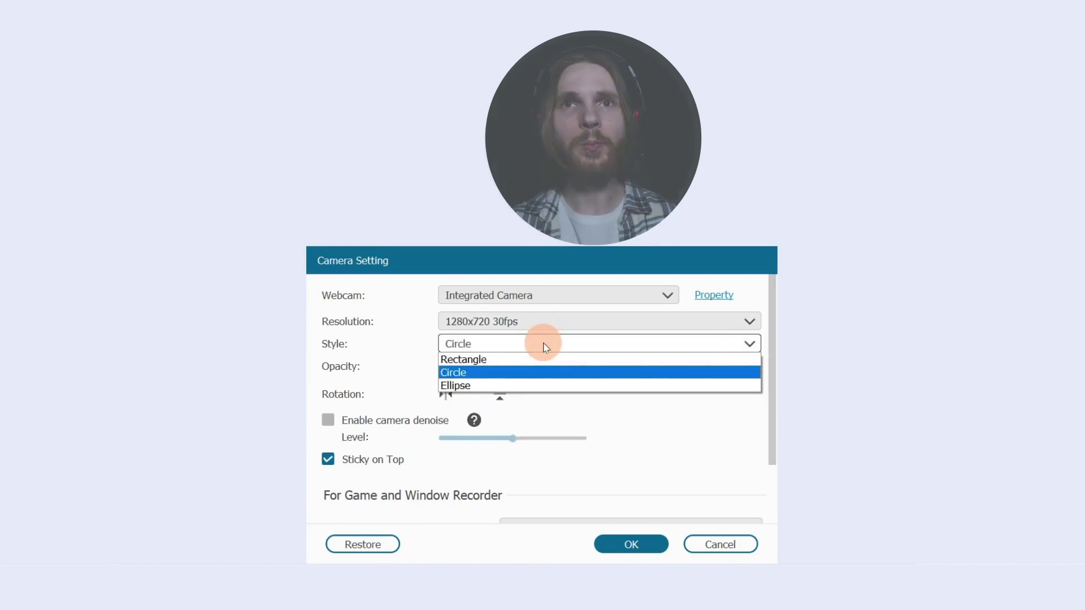
click(521, 360)
click(521, 365)
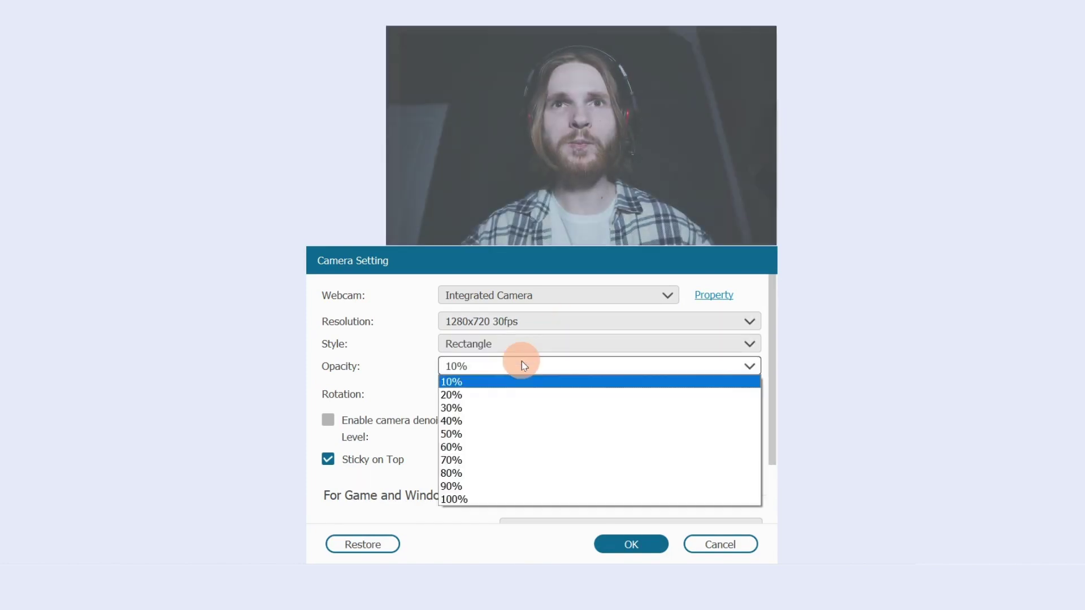
click(498, 496)
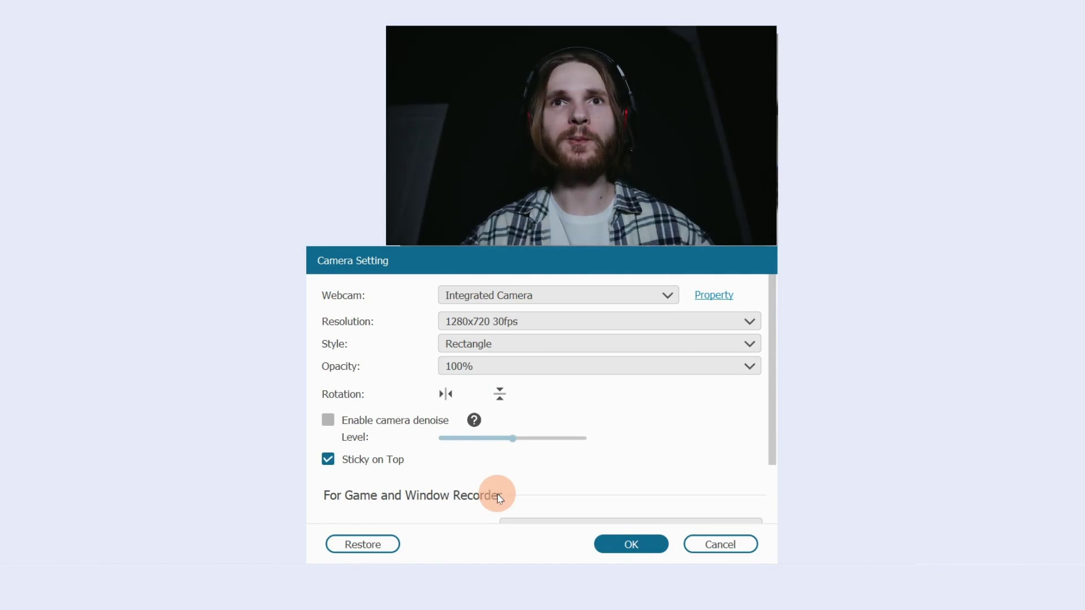
Step: Keep the webcam at Top left, confirm the camera settings, and lower the system sound volume
scroll(757, 506, down, 2)
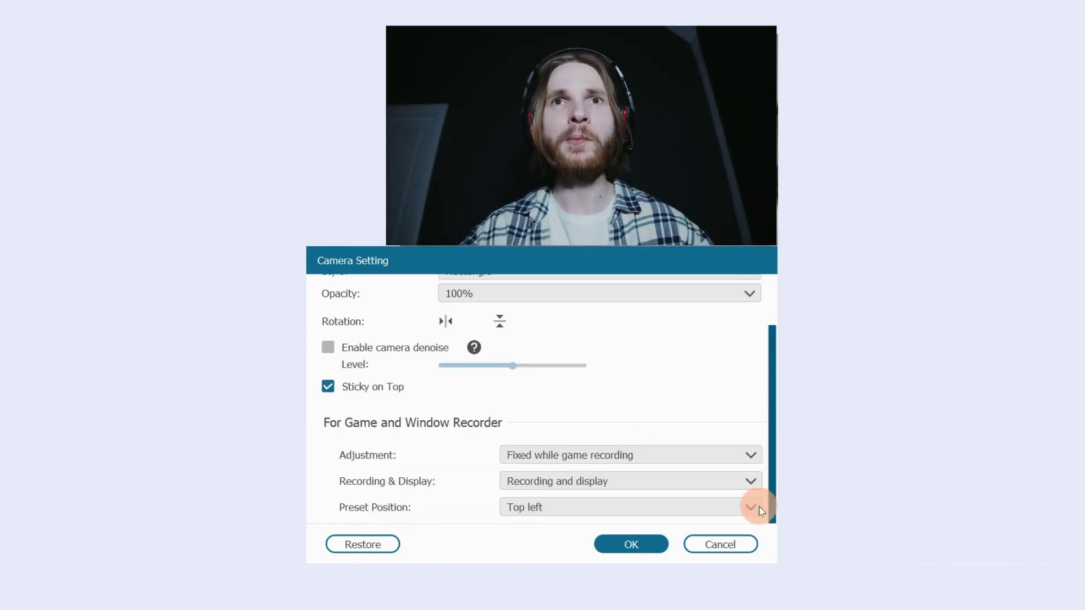
click(697, 507)
click(697, 507)
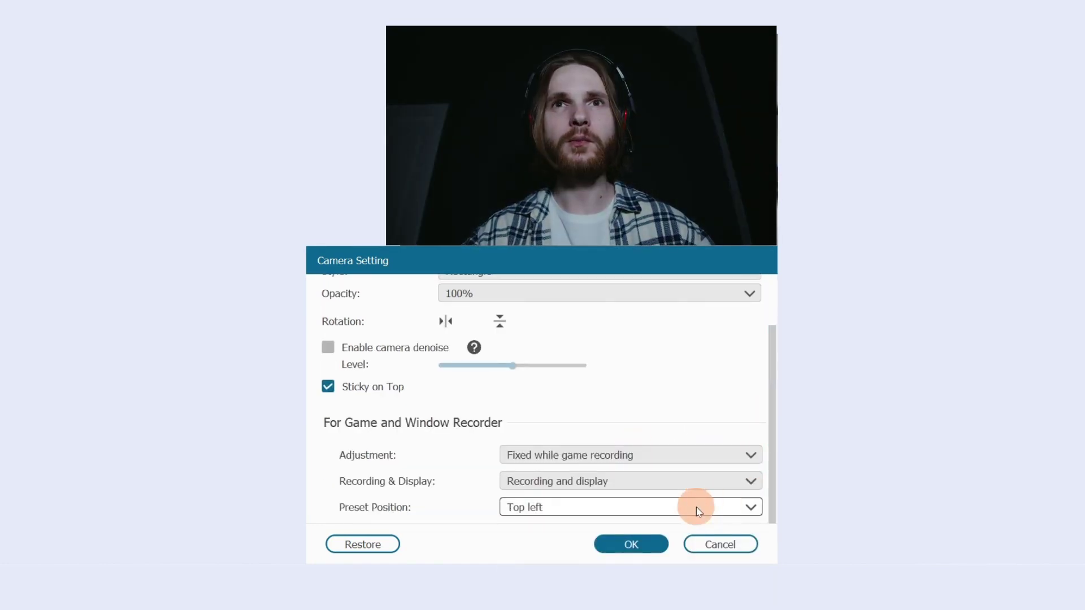
click(650, 540)
drag(565, 293, 527, 301)
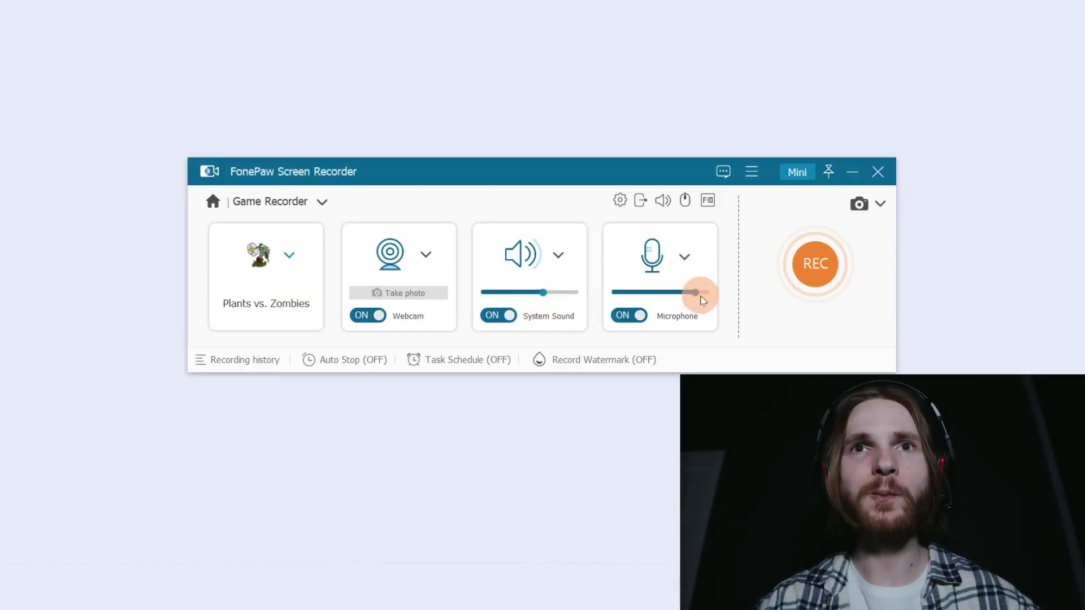
Step: Turn on microphone noise cancellation from the microphone options
click(686, 258)
click(648, 311)
click(680, 263)
click(673, 312)
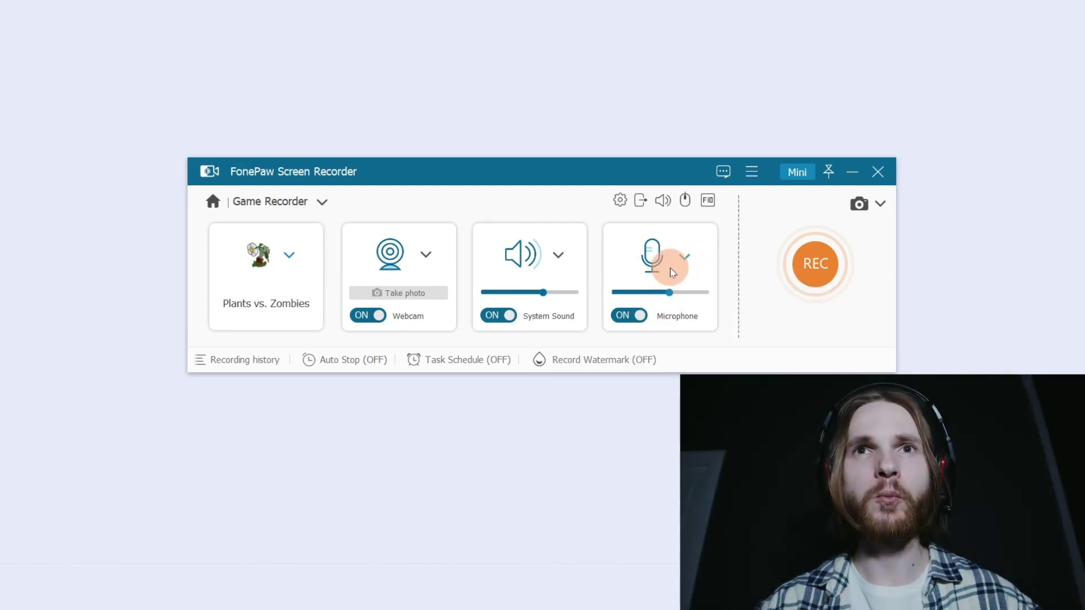
Step: Run a Sound check recording test, then start recording the Plants vs. Zombies game
click(686, 261)
click(654, 359)
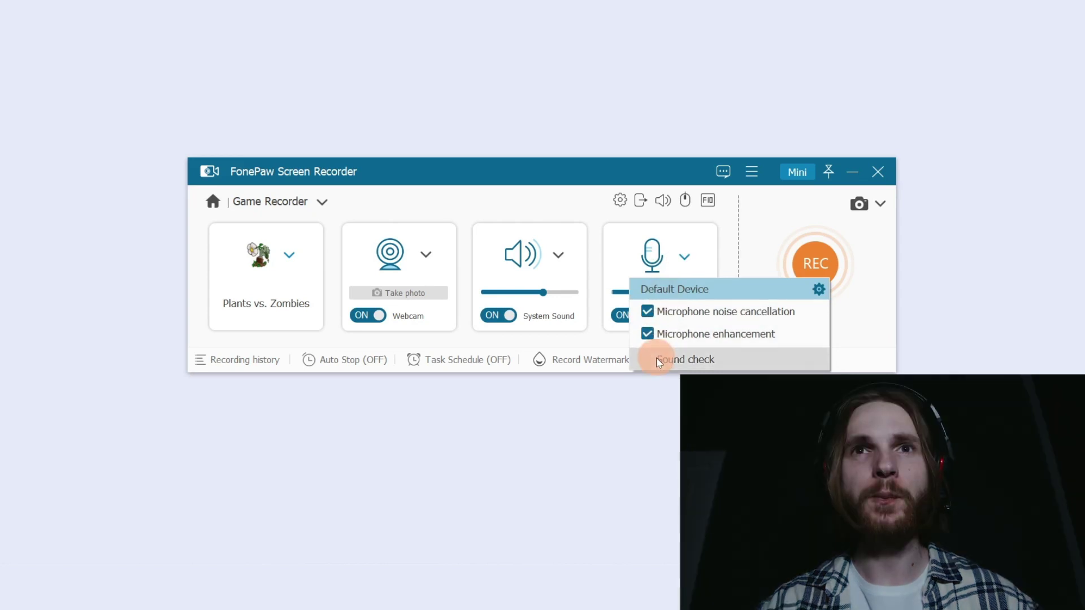
click(520, 323)
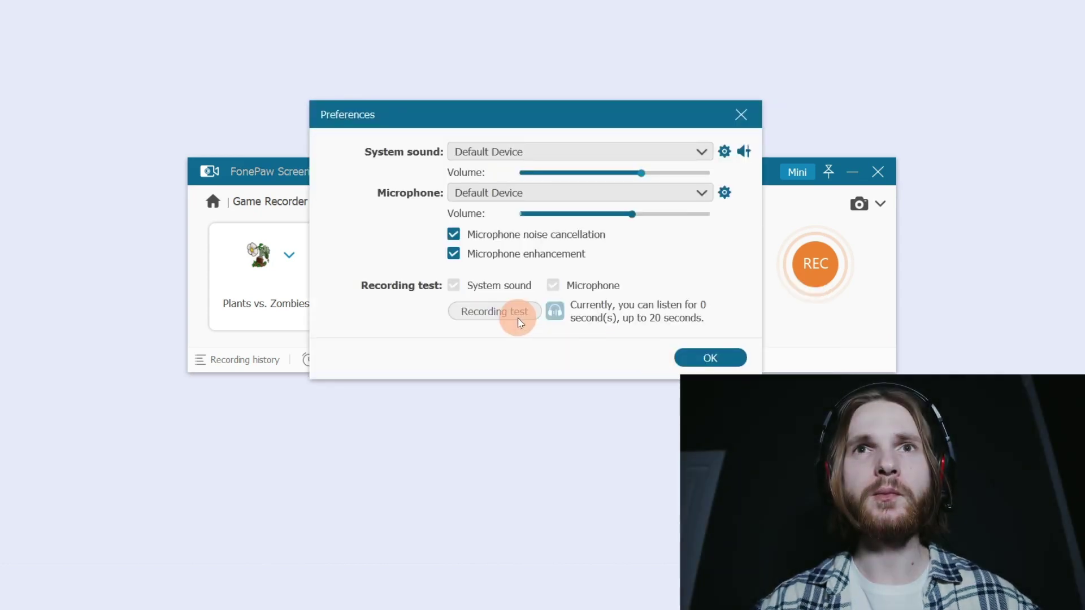
click(704, 357)
click(801, 283)
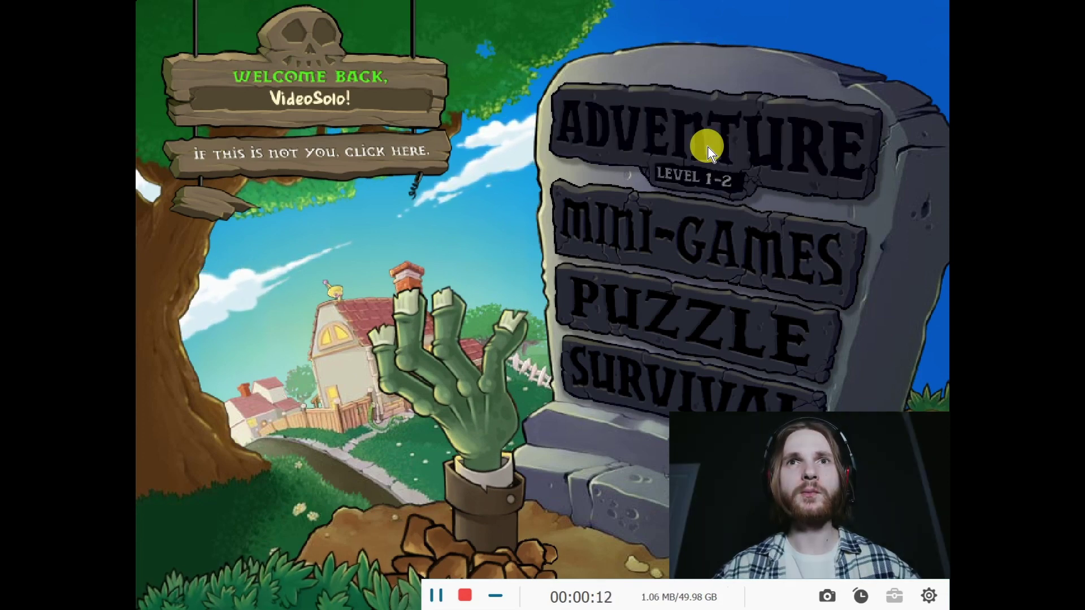
Step: Play the Adventure level collecting two suns, then stop recording to preview the clip
click(708, 147)
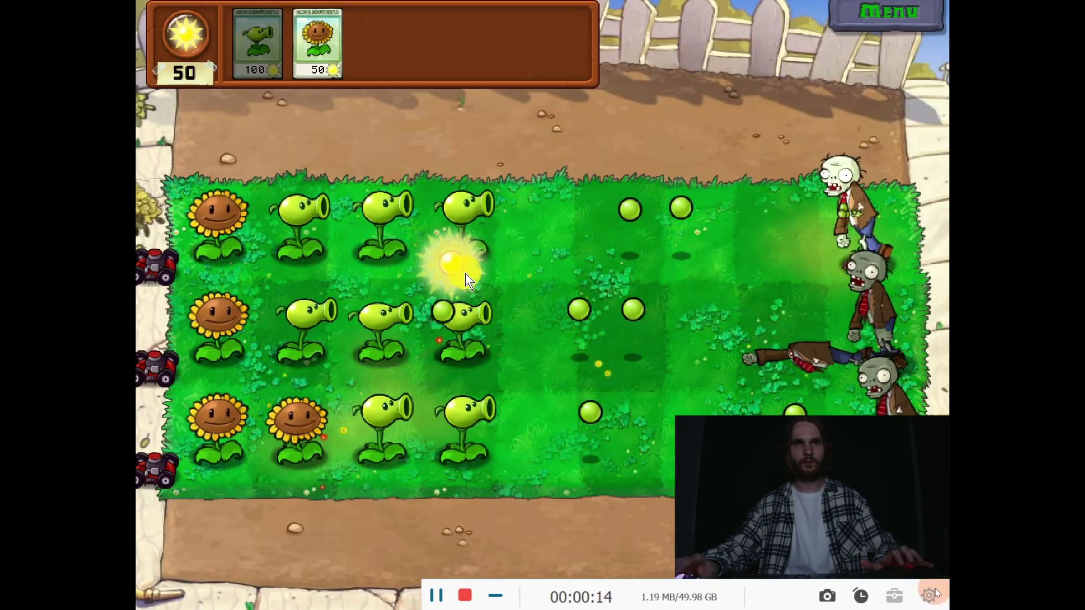
click(465, 273)
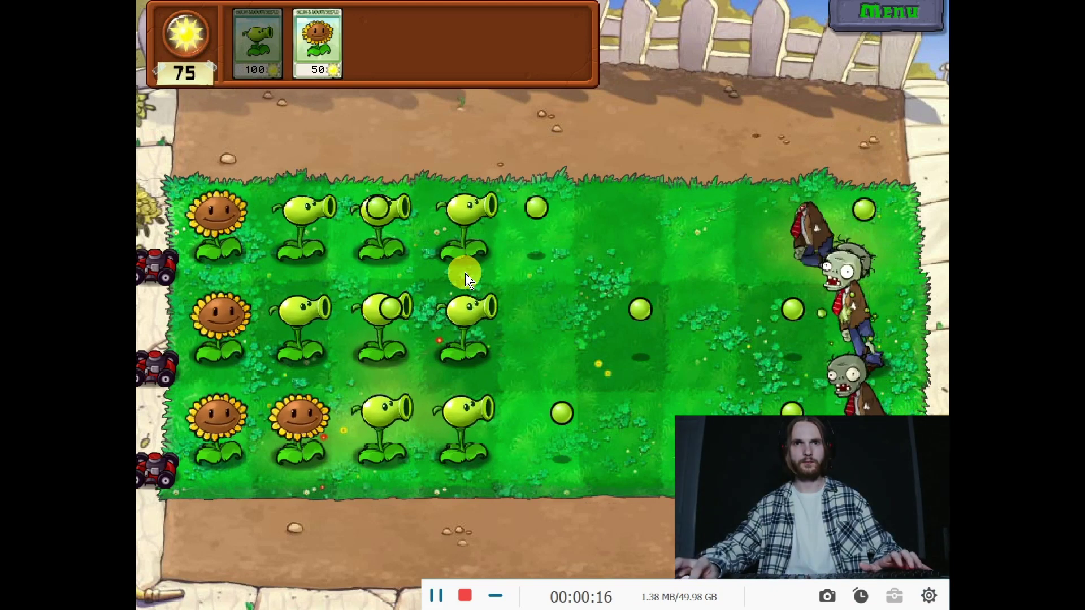
click(298, 433)
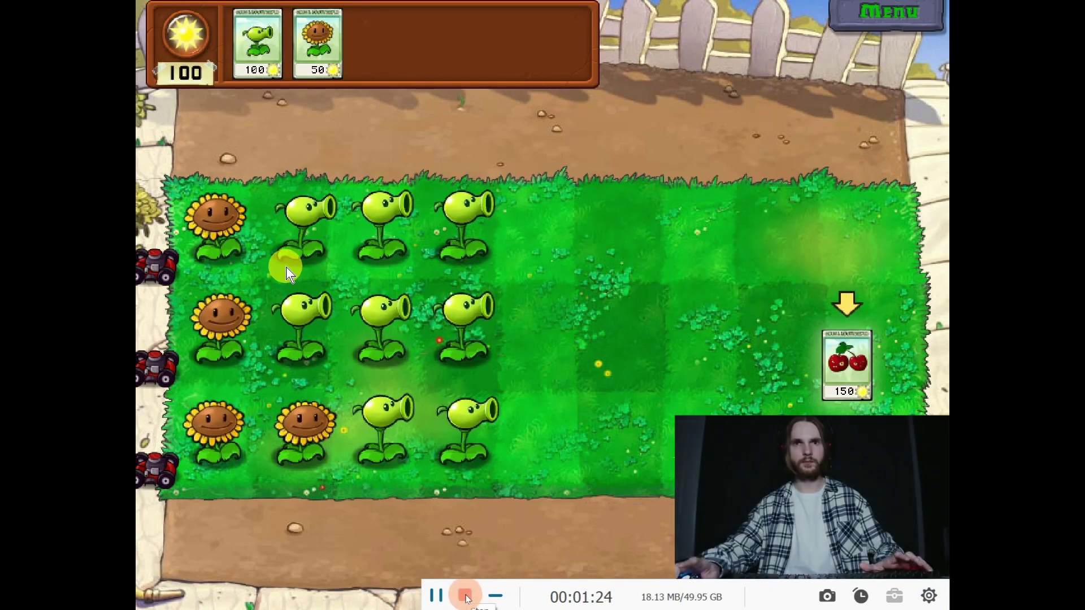
click(466, 597)
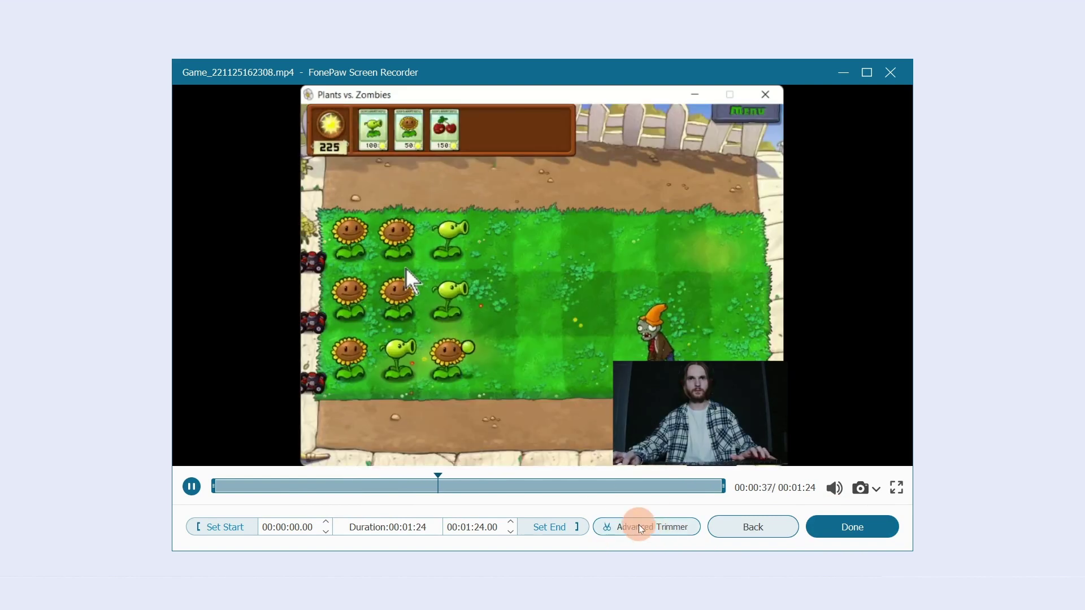
Step: Pause playback of the Plants vs. Zombies recording preview
click(837, 531)
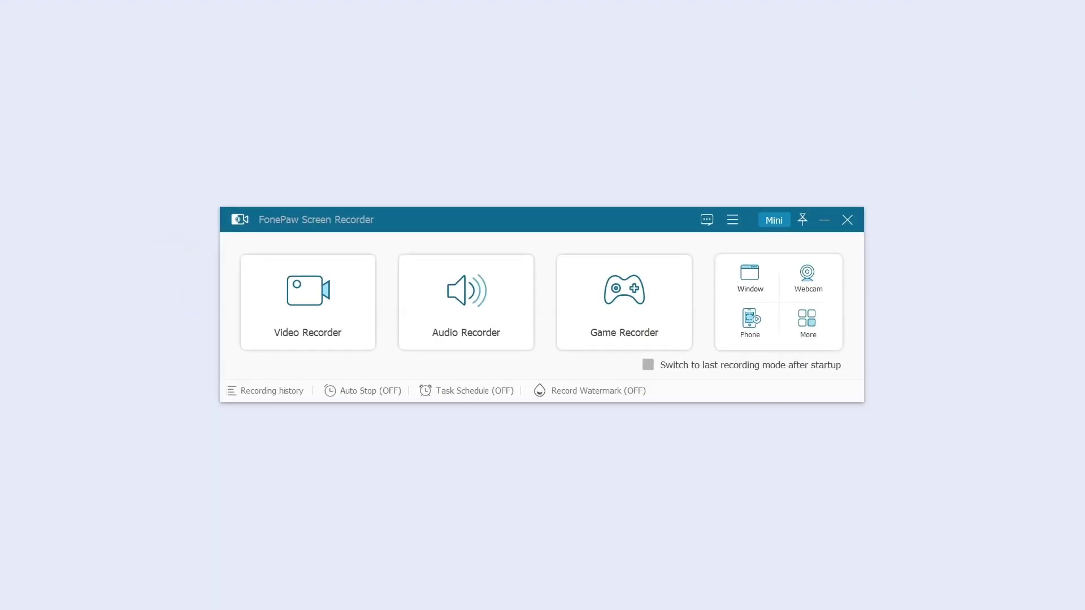
Step: Switch to Window recording and target the Live - YouTube Chrome window with the Window Catcher
click(755, 288)
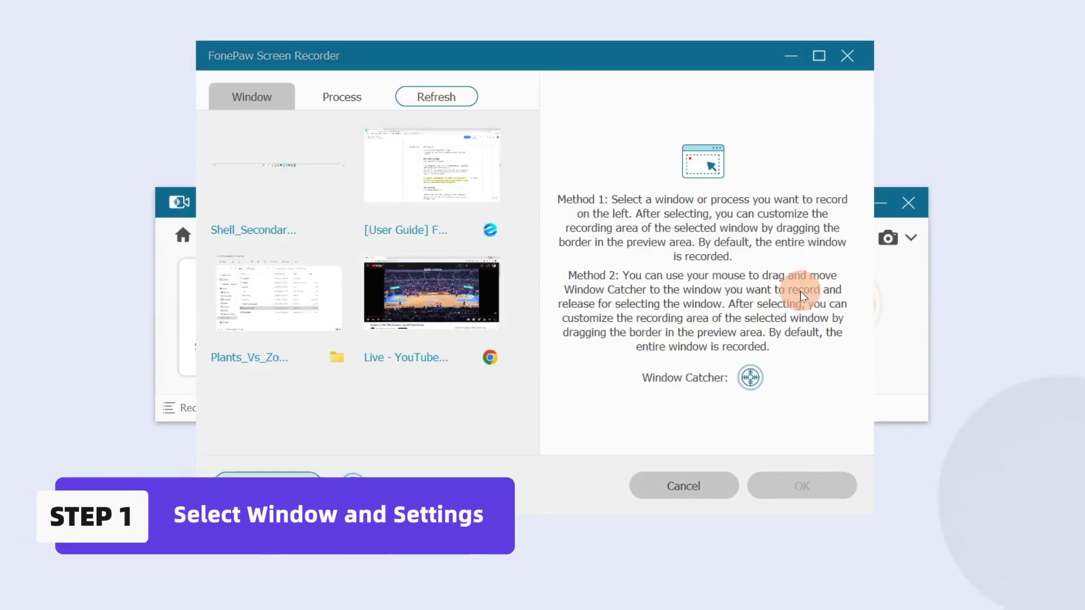
click(445, 317)
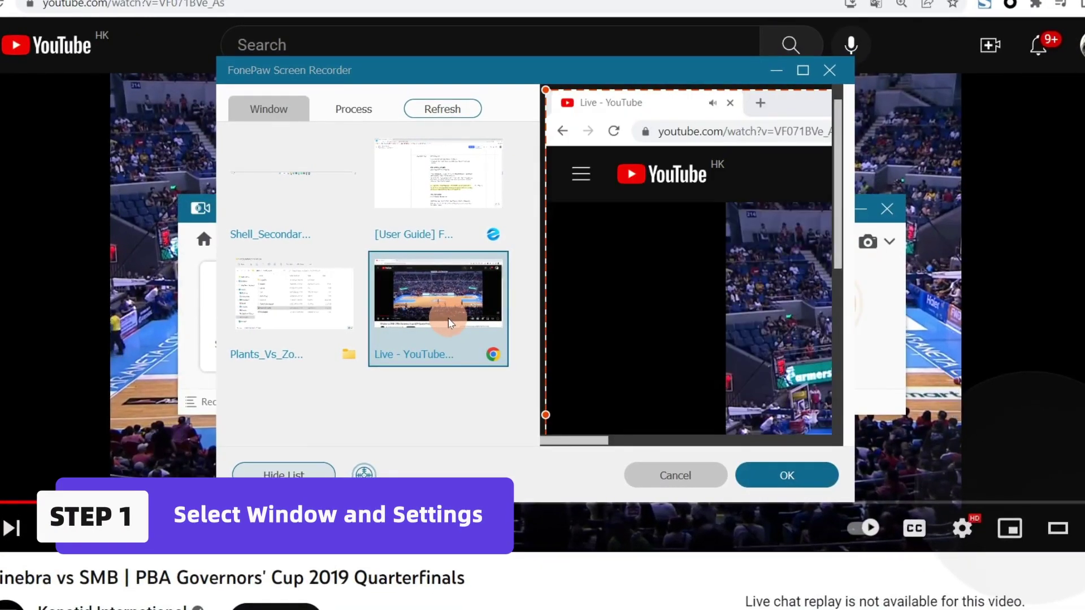
click(364, 474)
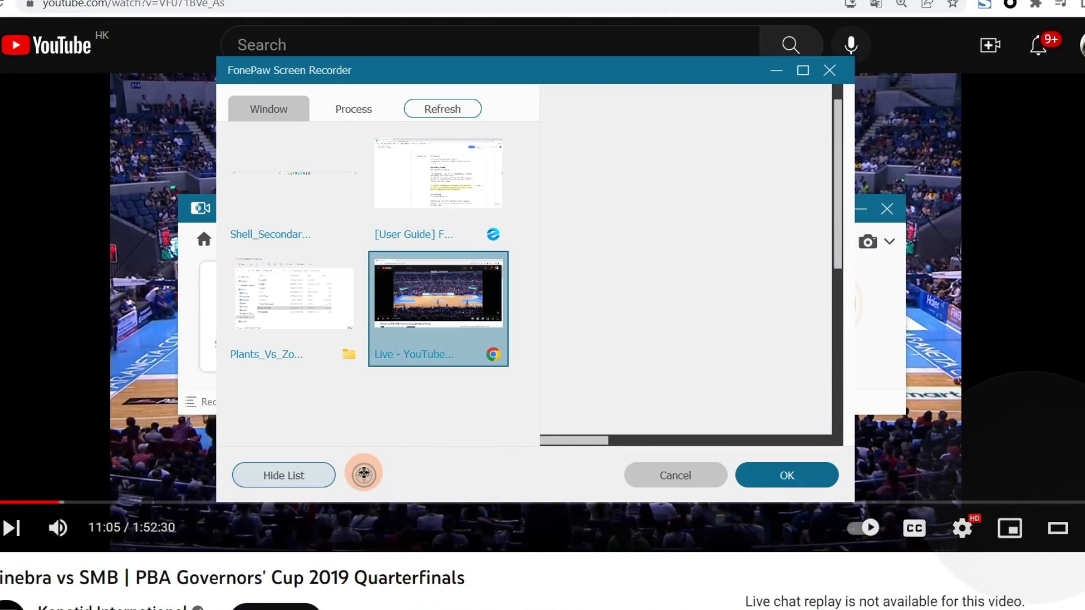
click(320, 546)
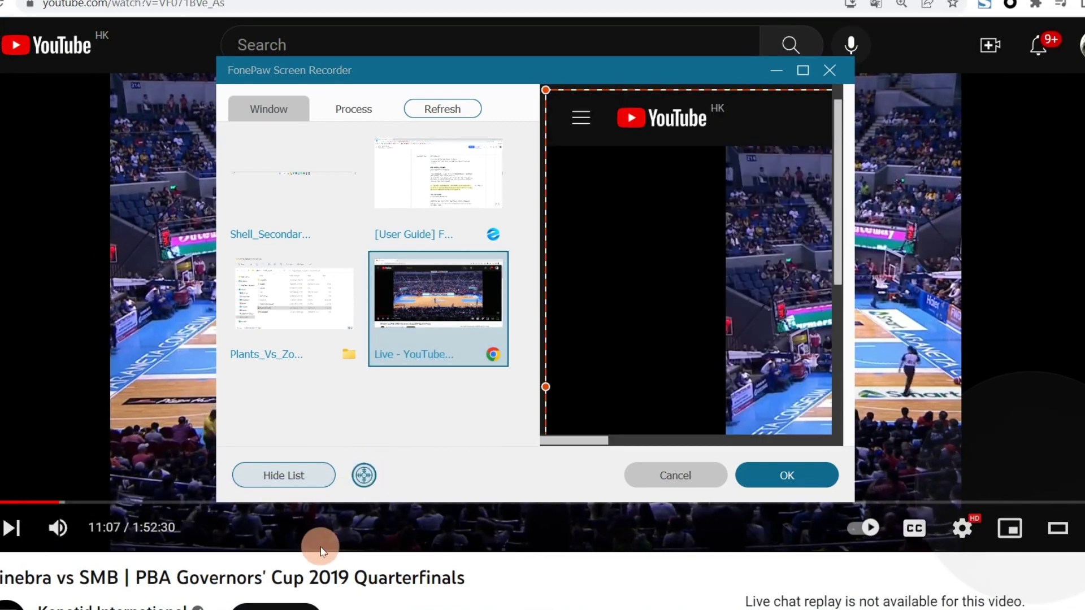
click(786, 473)
click(442, 291)
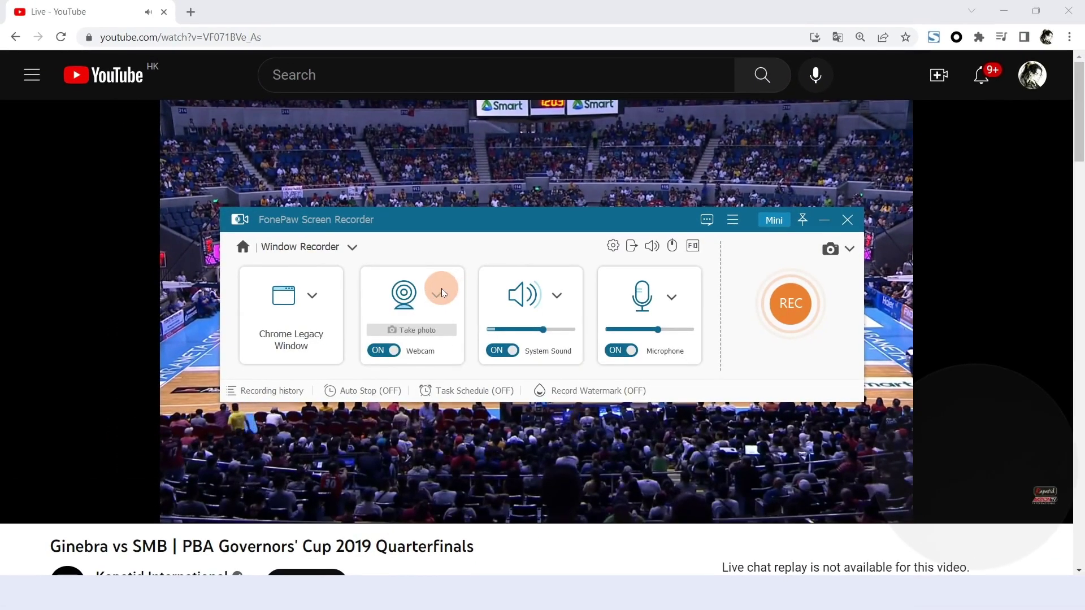
Step: Confirm camera settings, raise system sound, lower the microphone, and record the YouTube window
click(430, 397)
click(626, 561)
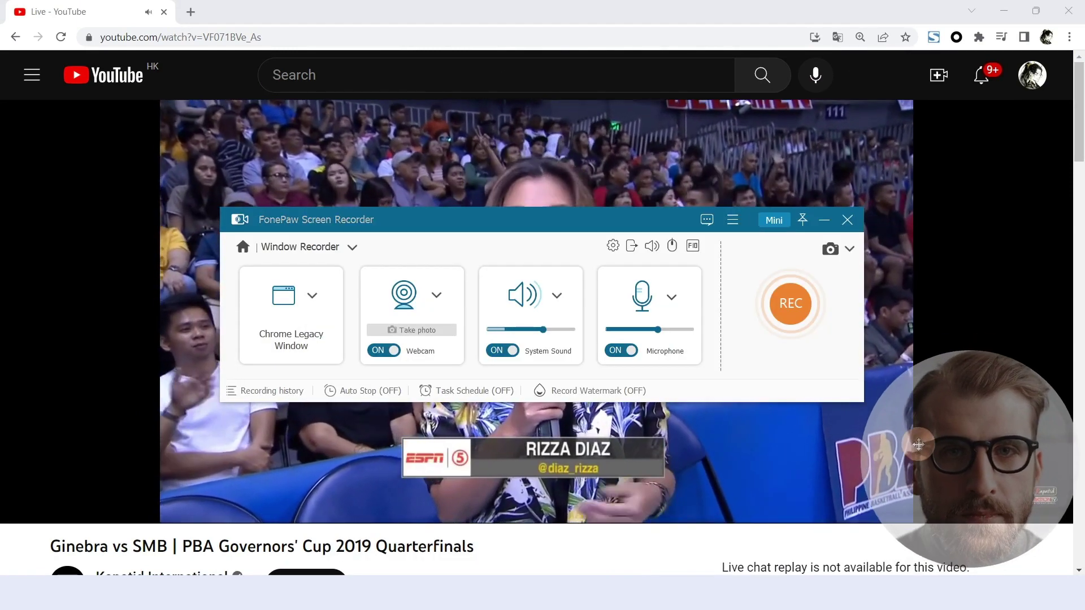
drag(543, 329, 553, 331)
drag(658, 329, 645, 330)
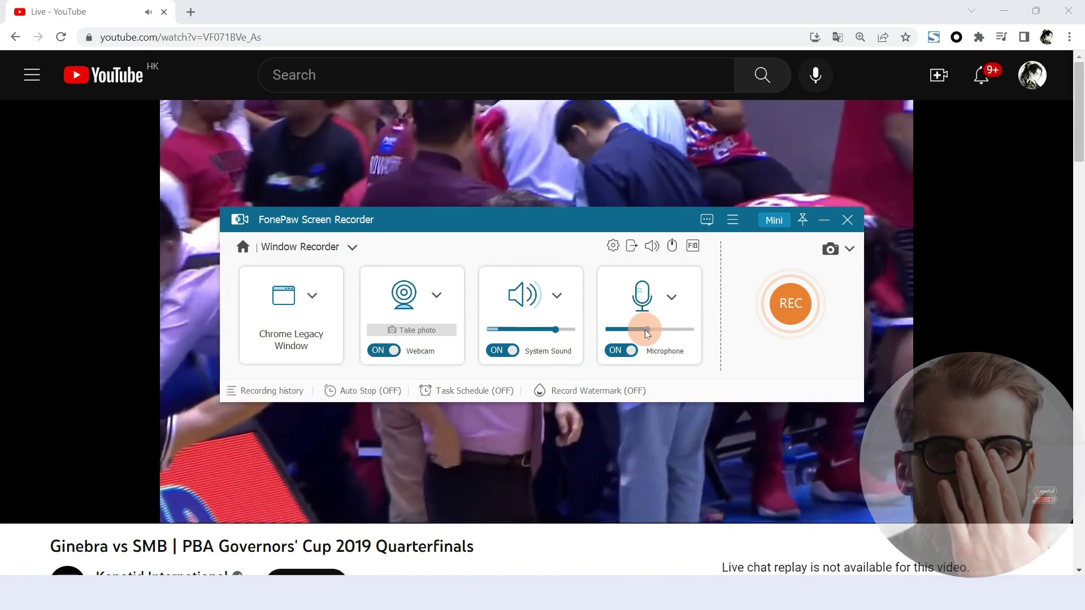
click(772, 314)
click(785, 307)
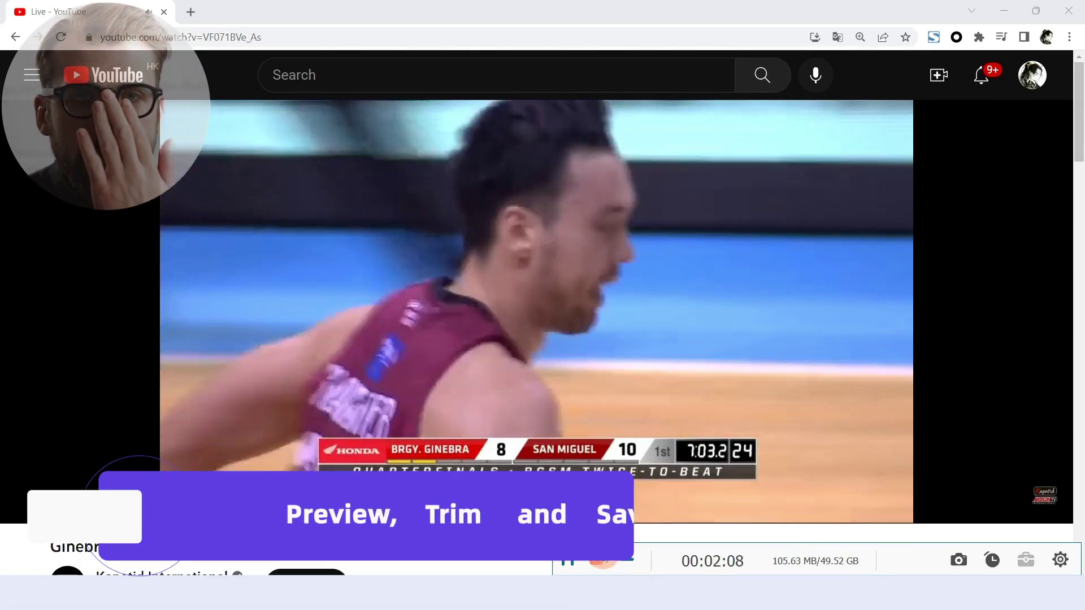
Step: Stop the 2:08 YouTube window recording and leave its preview
click(596, 553)
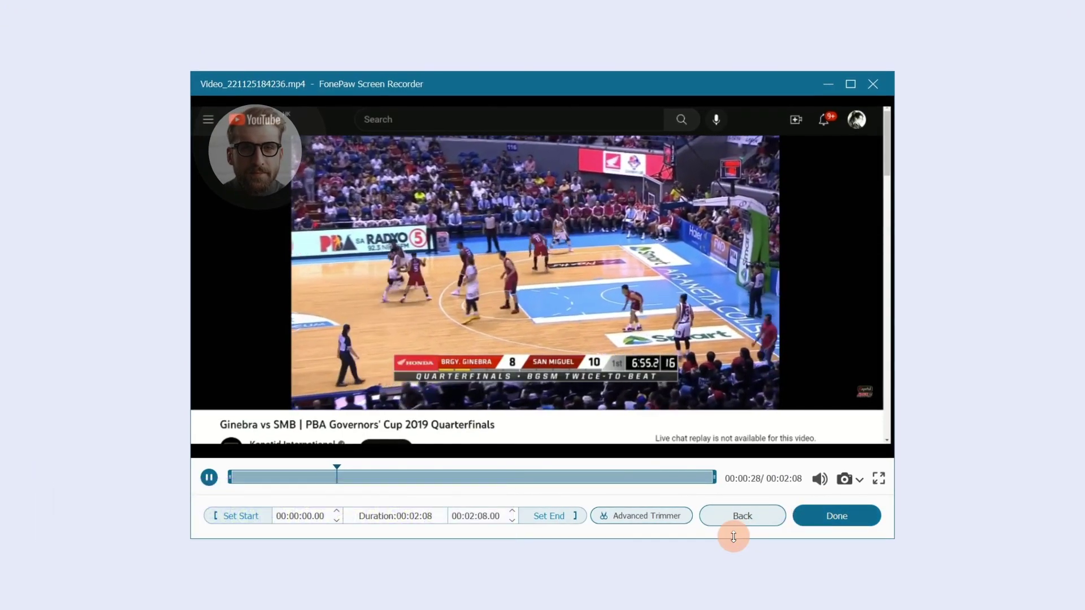
click(645, 520)
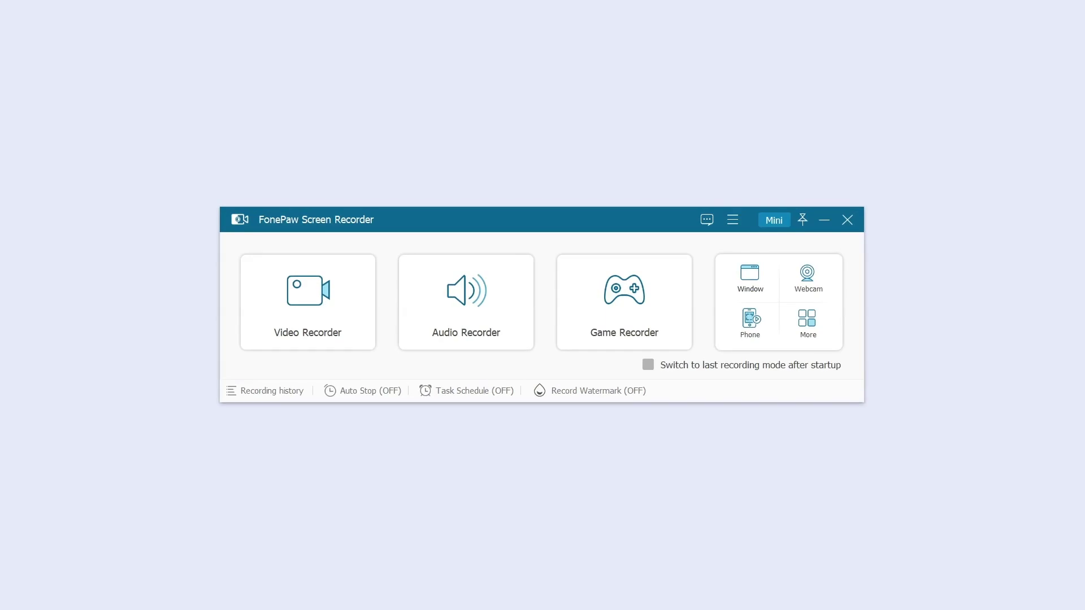
Step: Start a webcam recording at 1280x720 with system sound and microphone volumes lowered
click(805, 281)
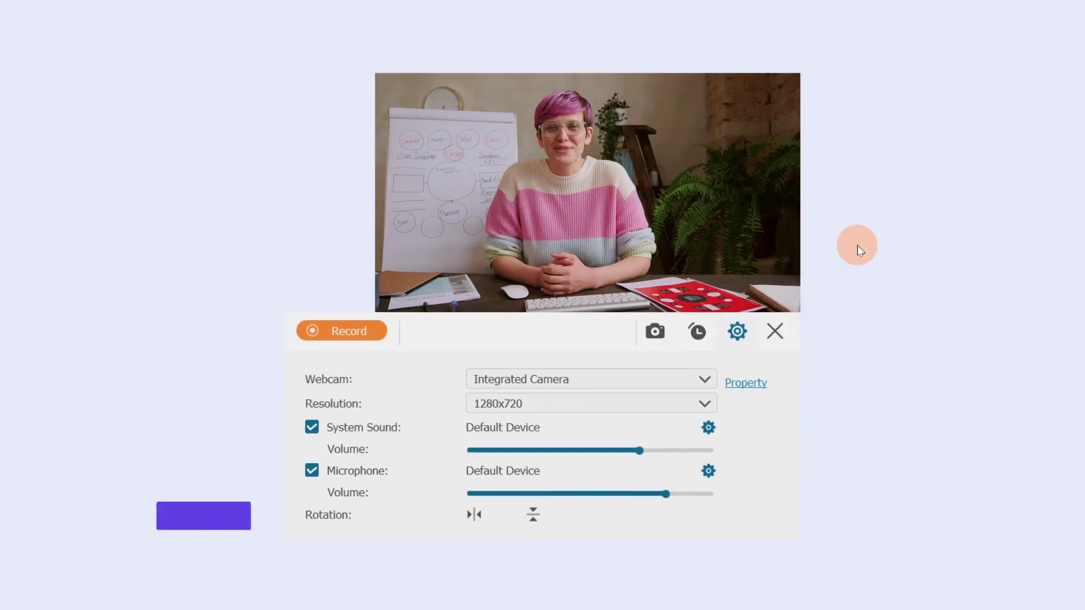
click(696, 401)
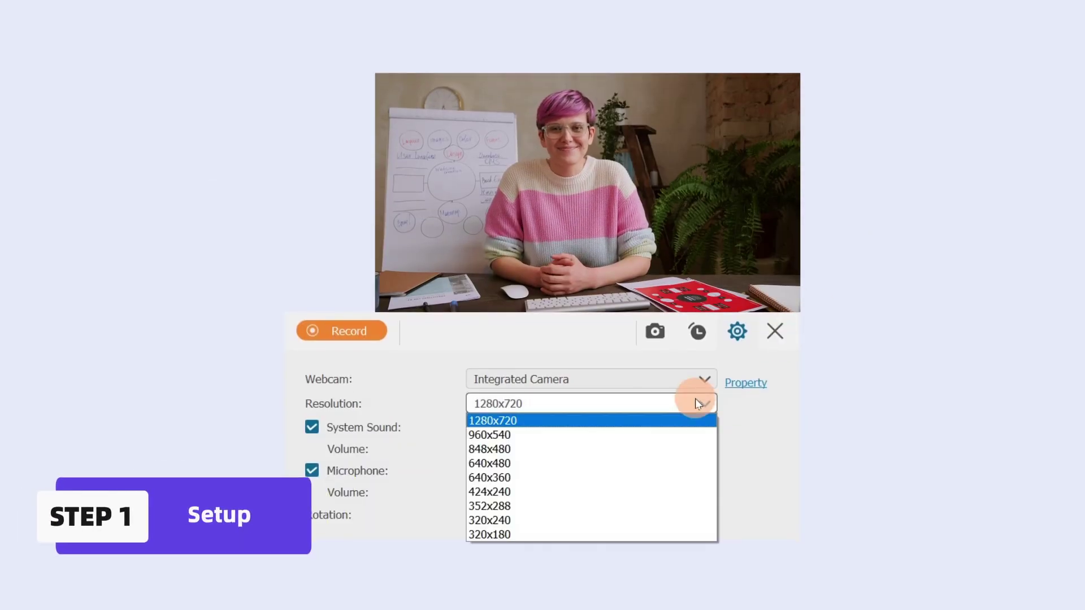
click(695, 402)
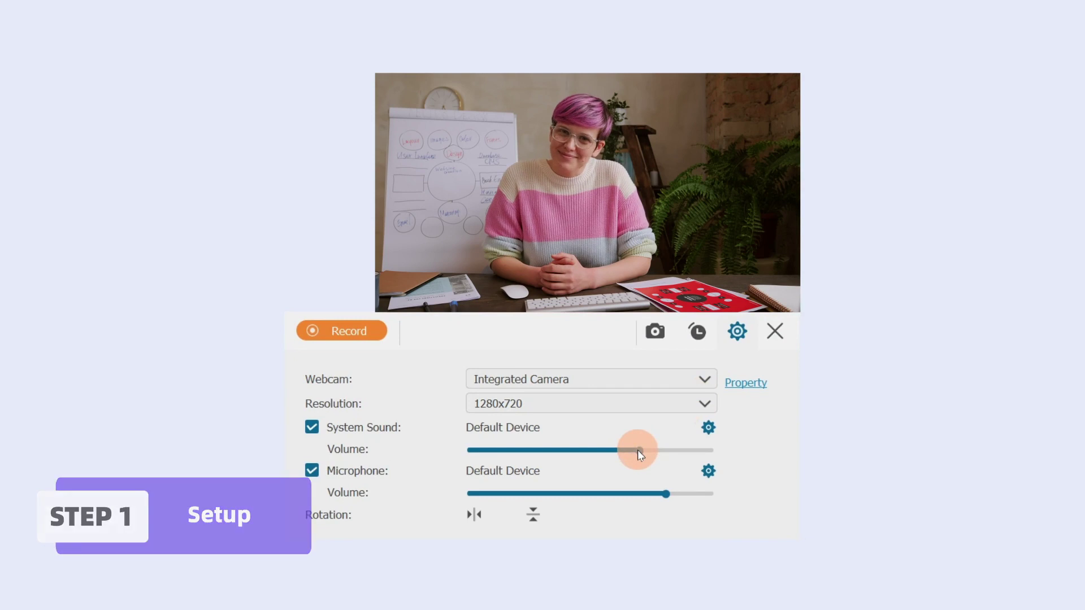
drag(638, 451, 609, 458)
drag(665, 493, 641, 494)
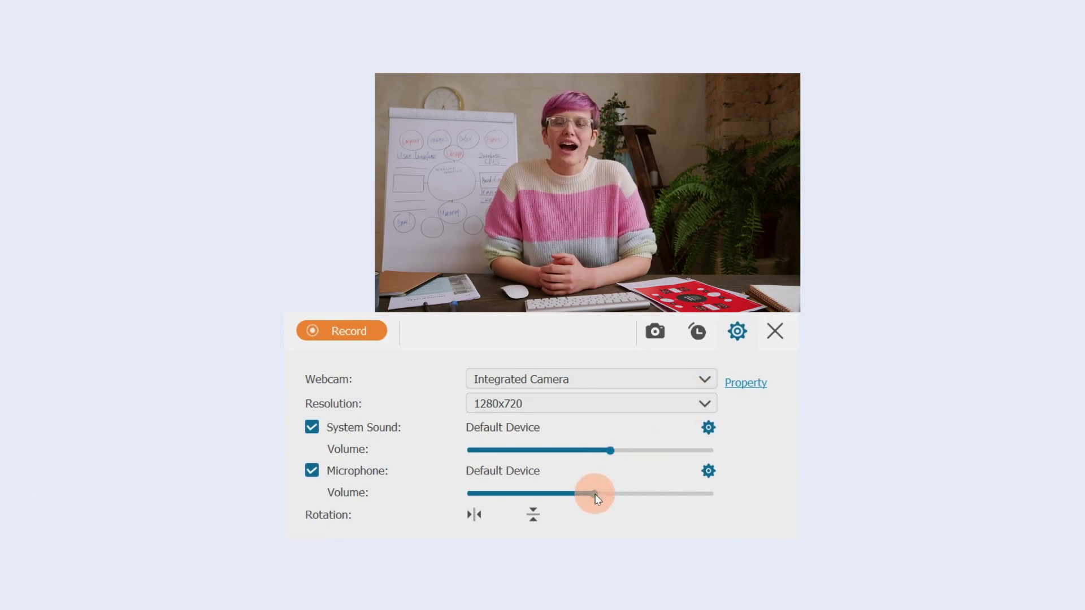
click(365, 328)
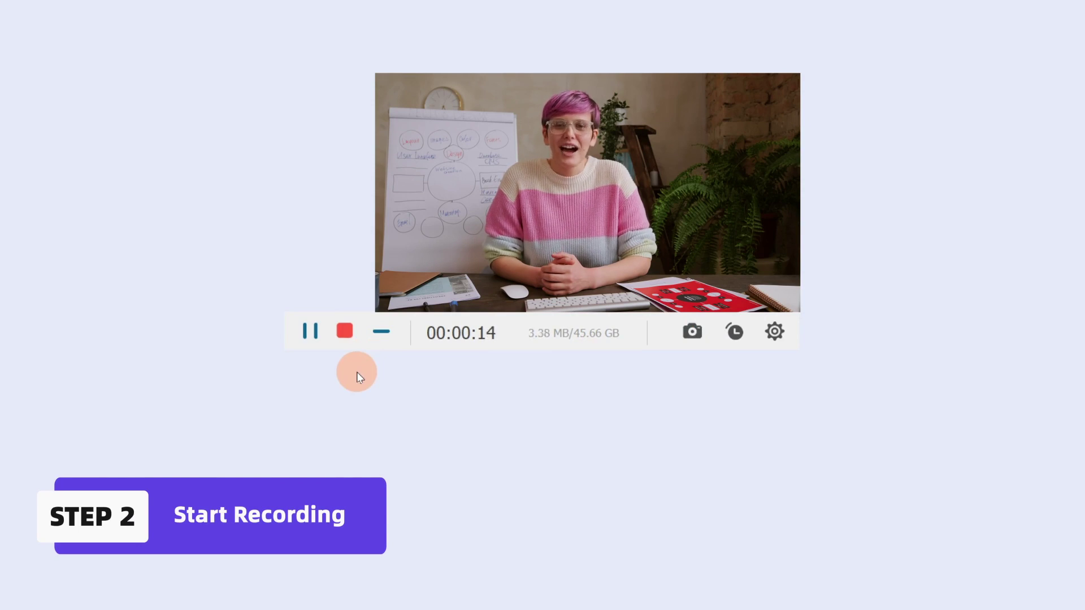
click(734, 332)
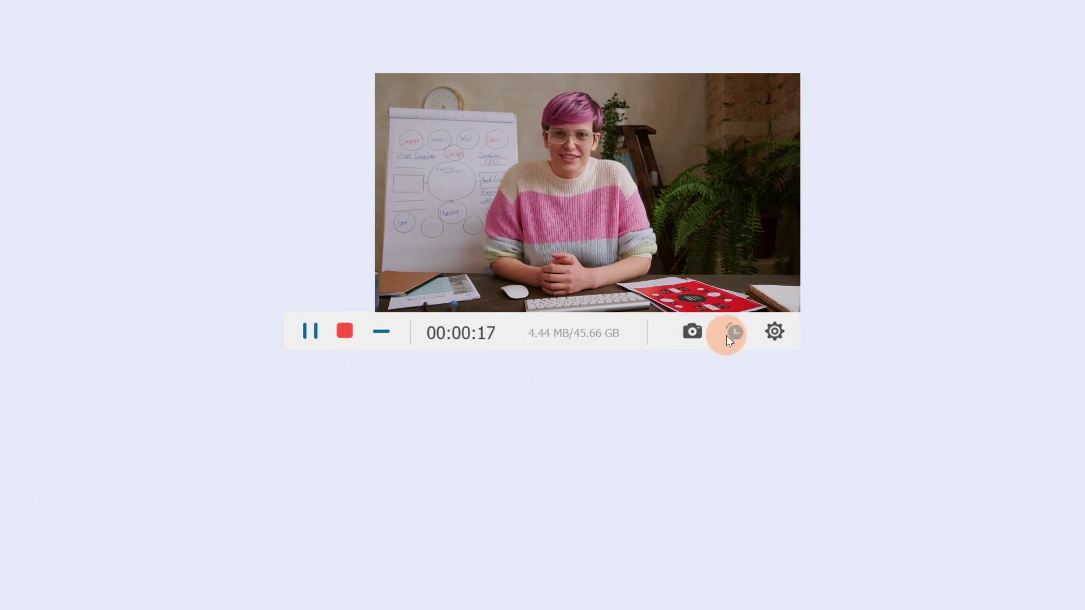
click(340, 385)
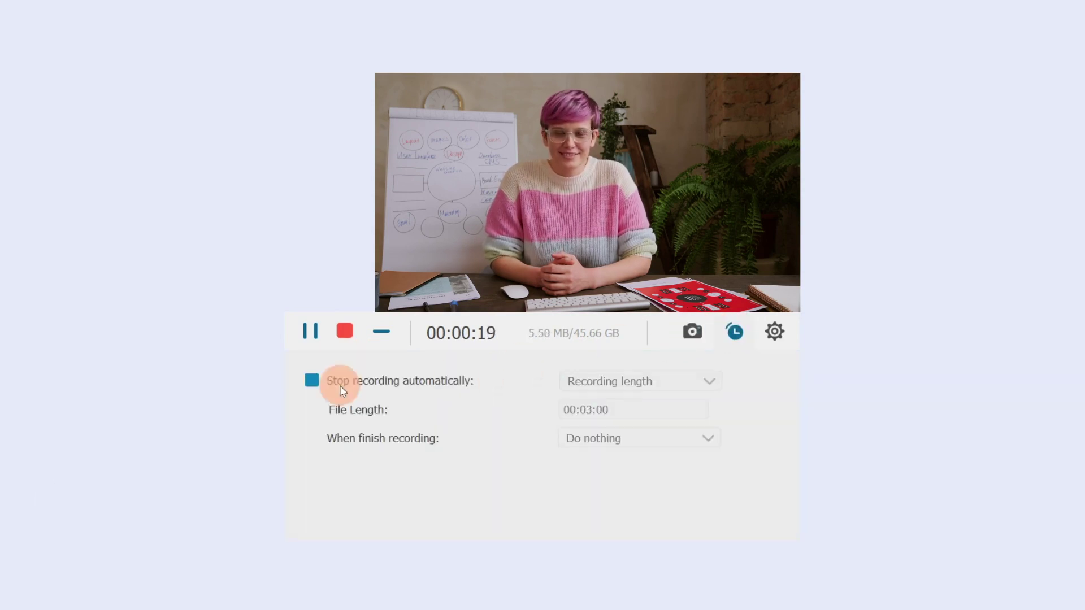
click(624, 380)
click(639, 411)
click(667, 381)
click(639, 426)
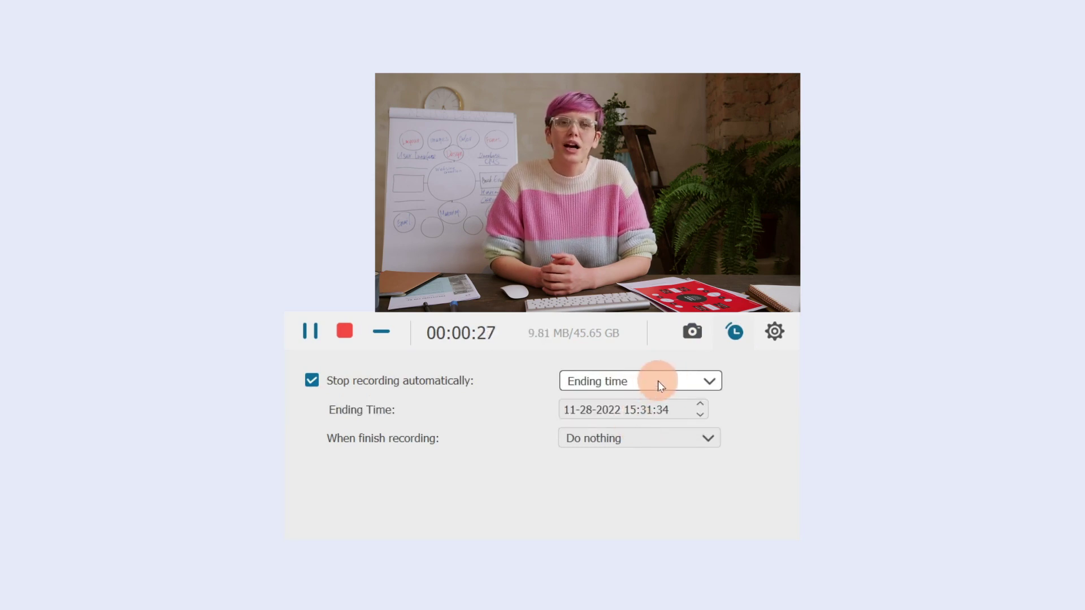
Step: Keep 'Do nothing' after recording finishes, then stop the webcam recording
click(708, 437)
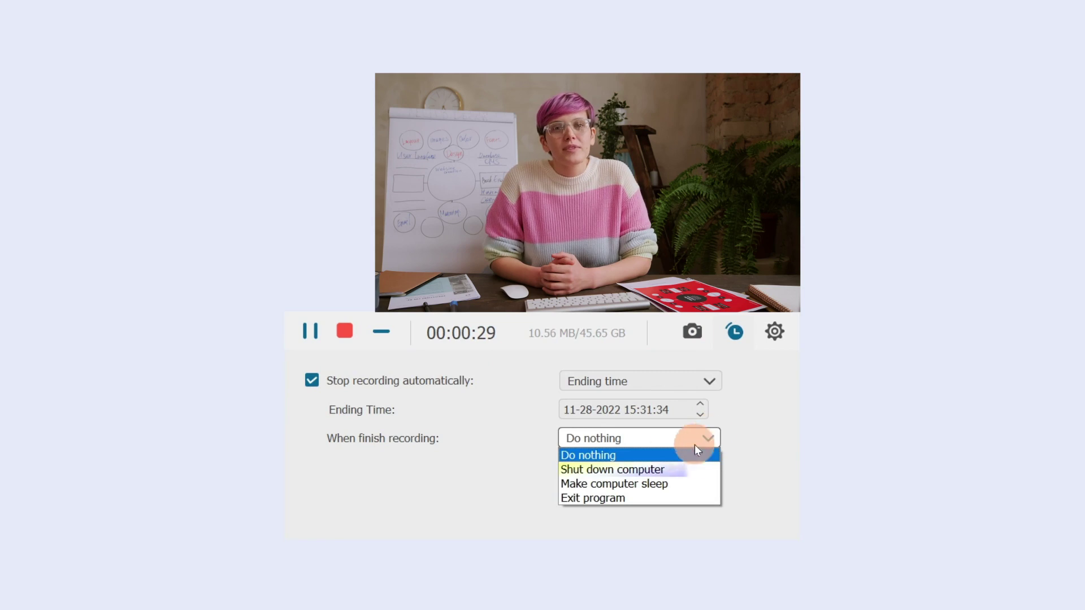
click(656, 449)
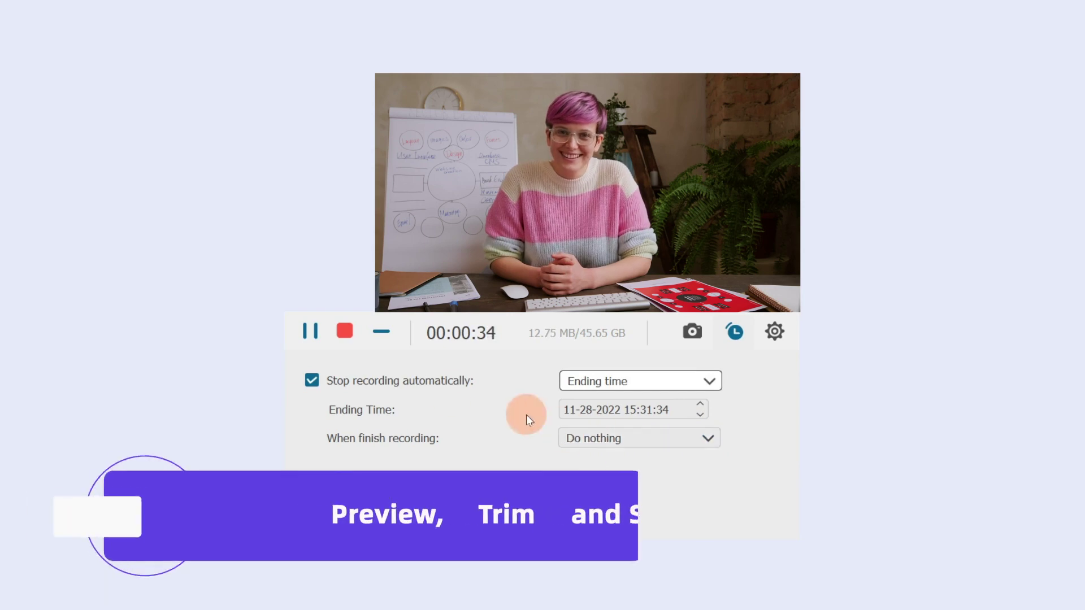
click(344, 331)
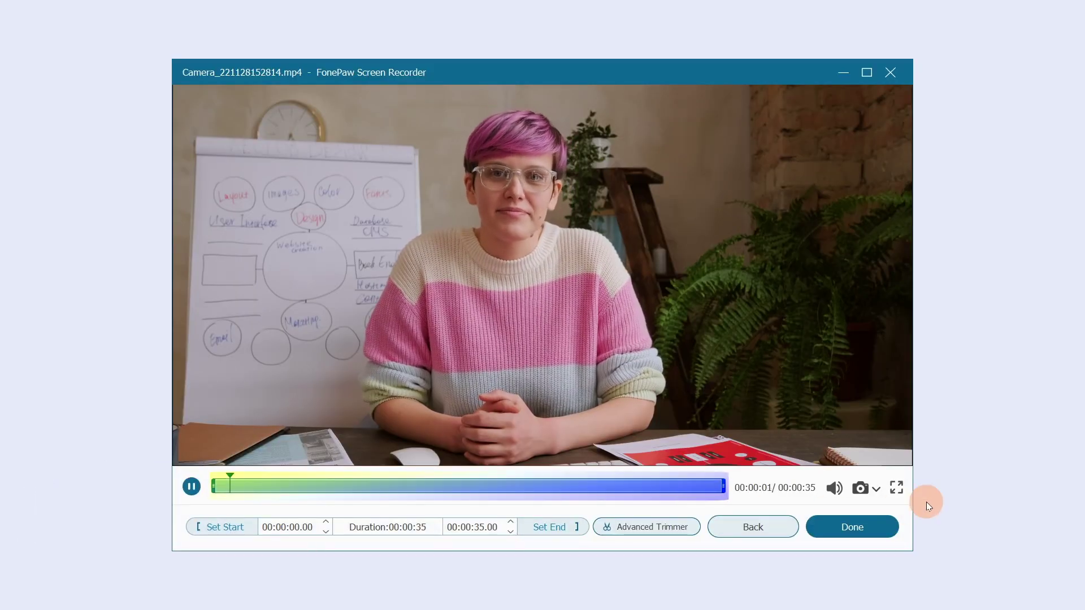
Step: Accept the 35-second webcam clip untrimmed and close its preview
click(869, 535)
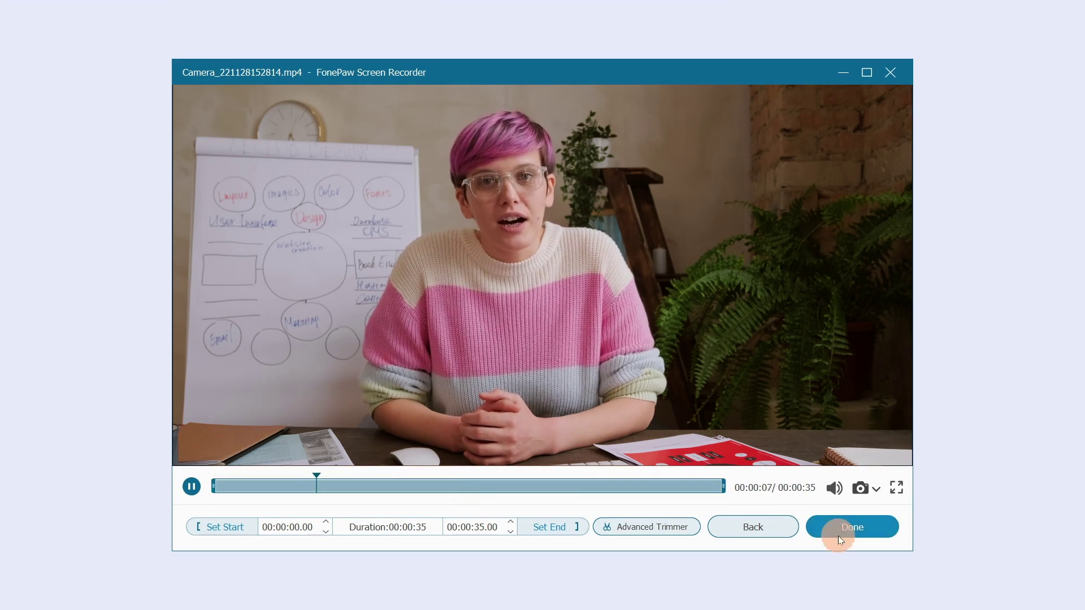
click(649, 525)
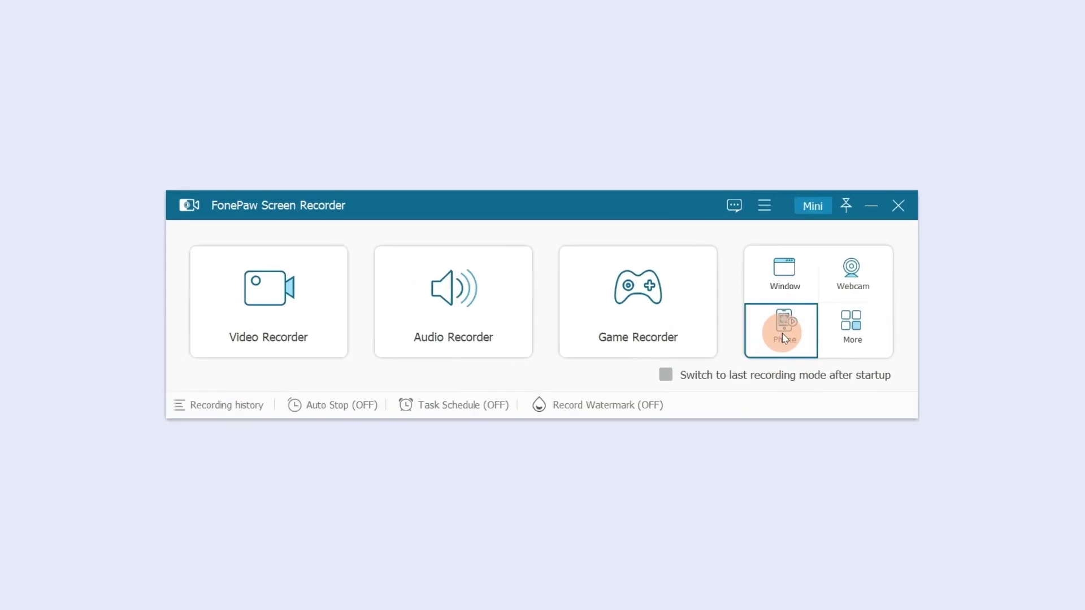
Step: Open the Phone Recorder from the main window
click(751, 321)
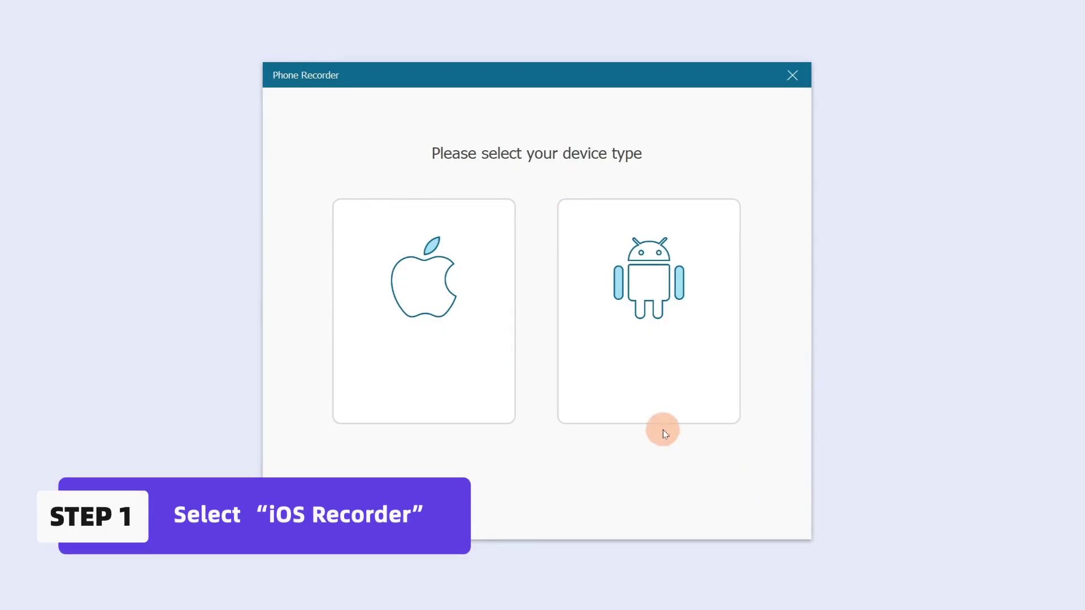
Step: Choose the Apple device, compare the Screen and Audio mirroring guides, and mirror the iPhone
click(450, 311)
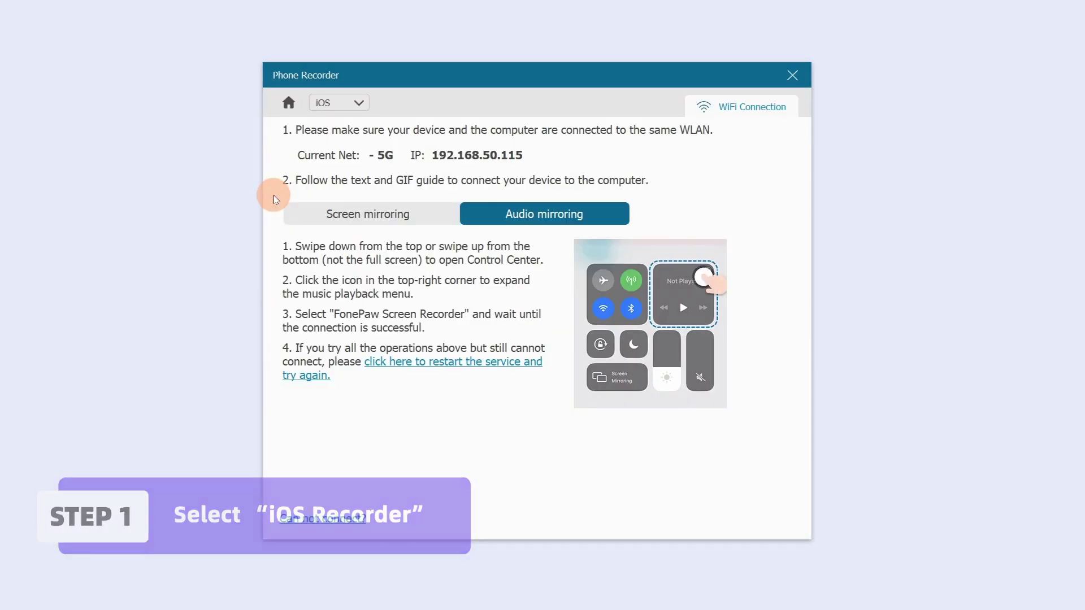
click(353, 212)
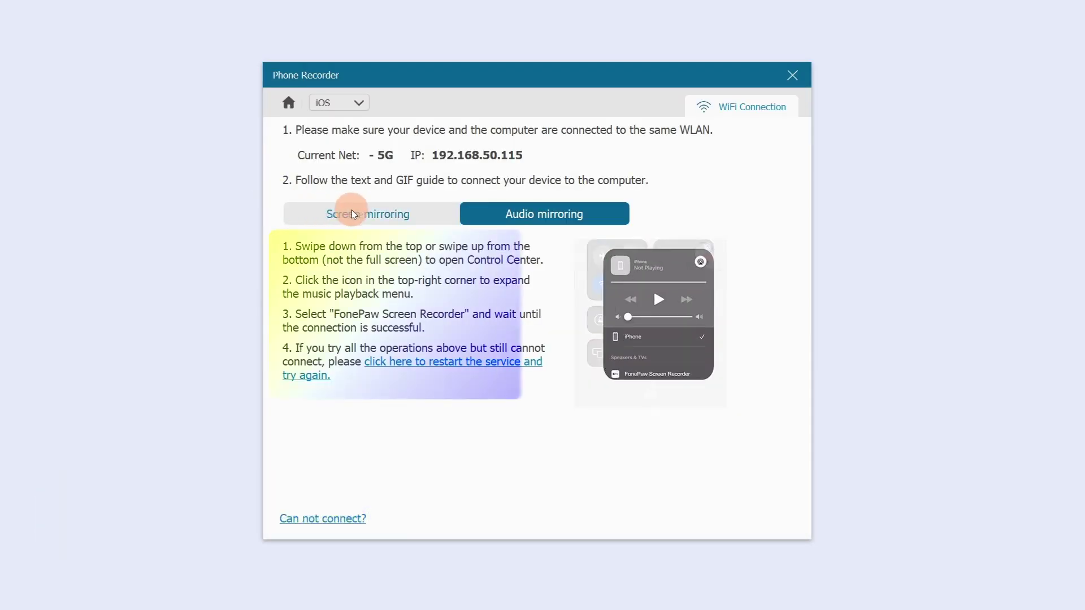
click(513, 214)
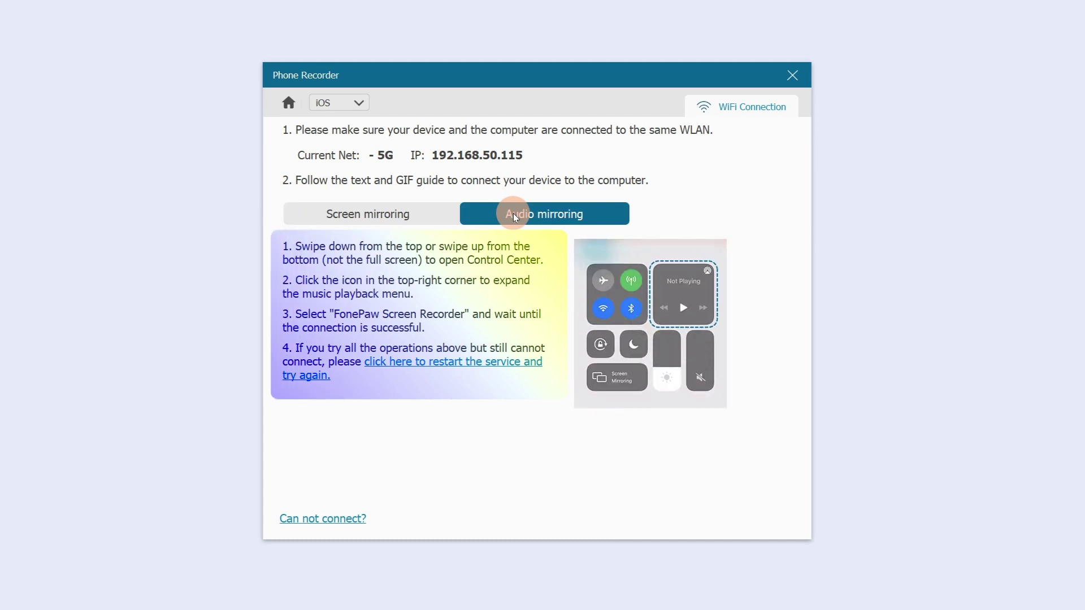
click(426, 209)
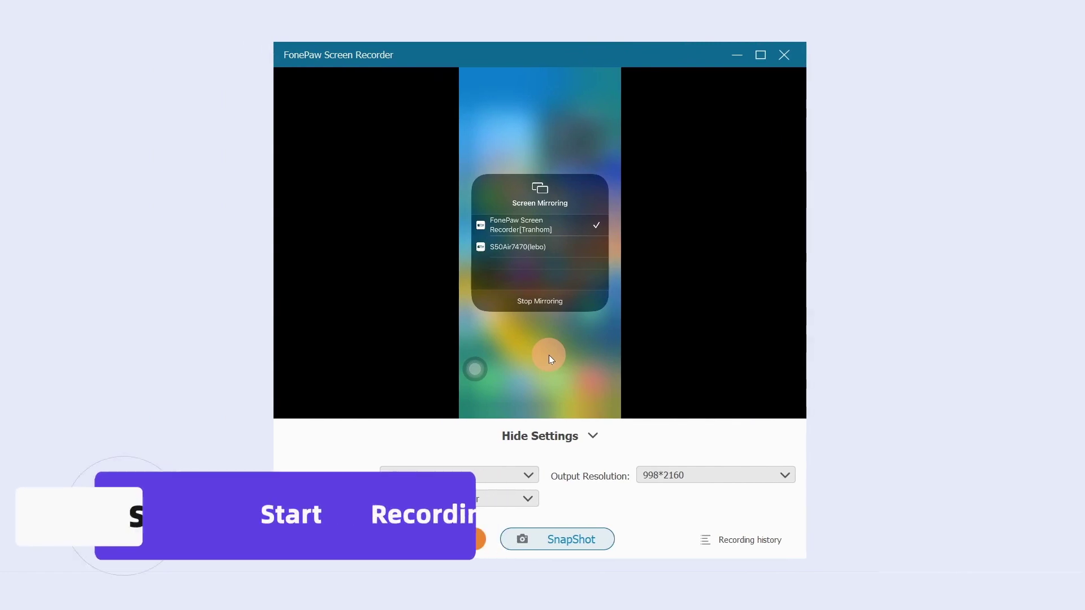
Step: Record the iPhone at 4K with 998*2160 output, capturing Screen and Phone Speaker, then stop
click(514, 475)
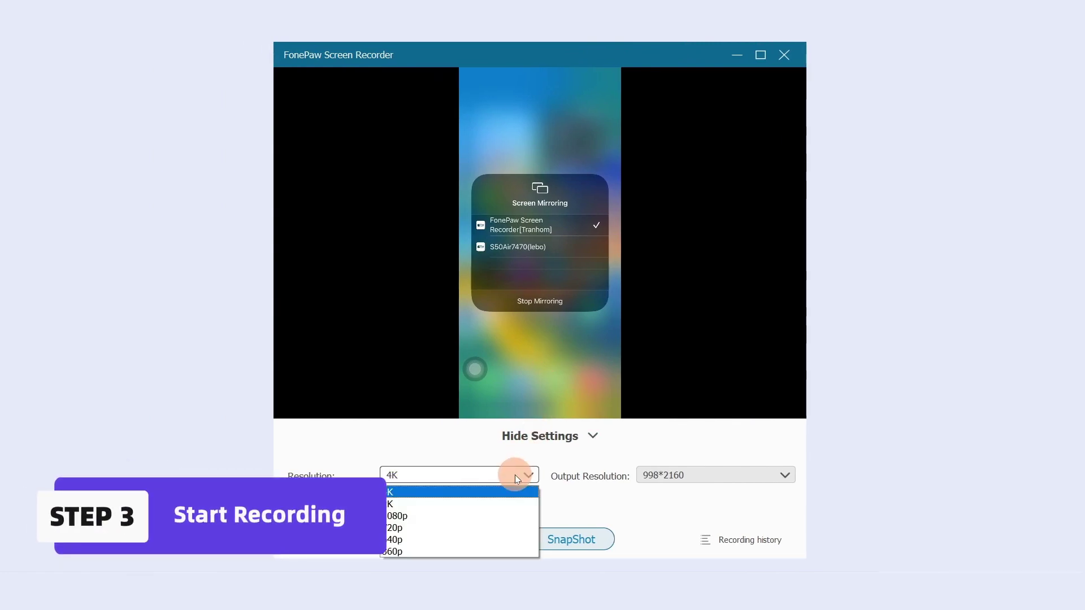
click(515, 475)
click(666, 475)
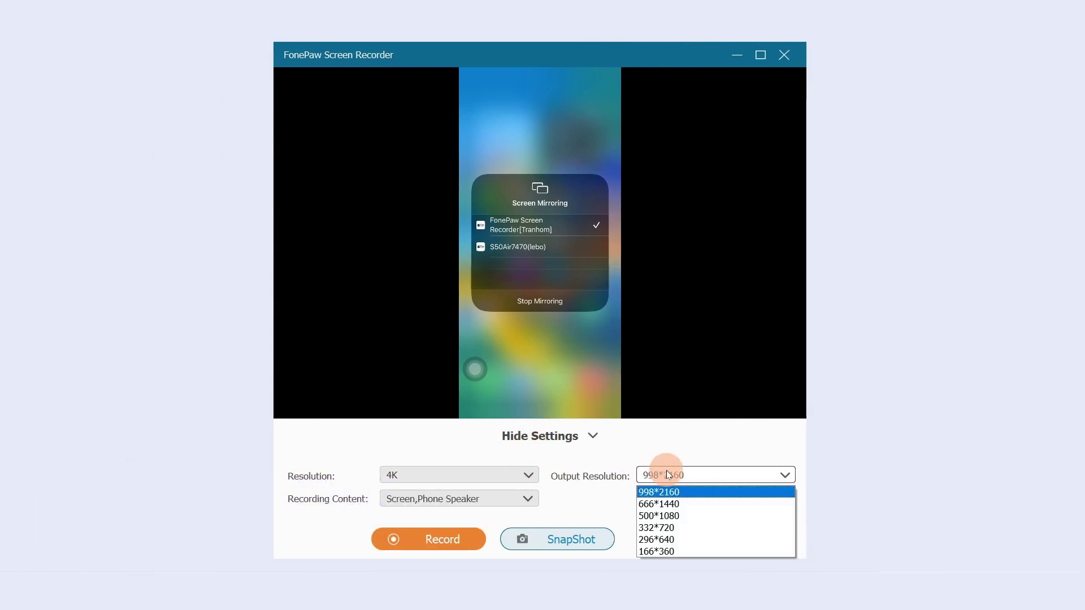
click(681, 493)
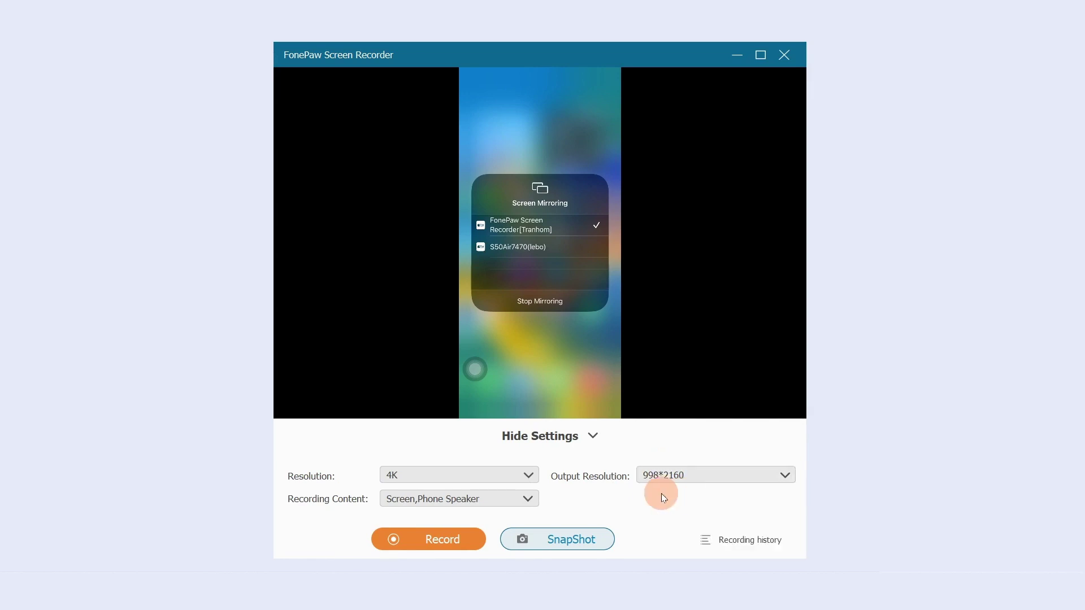
click(515, 498)
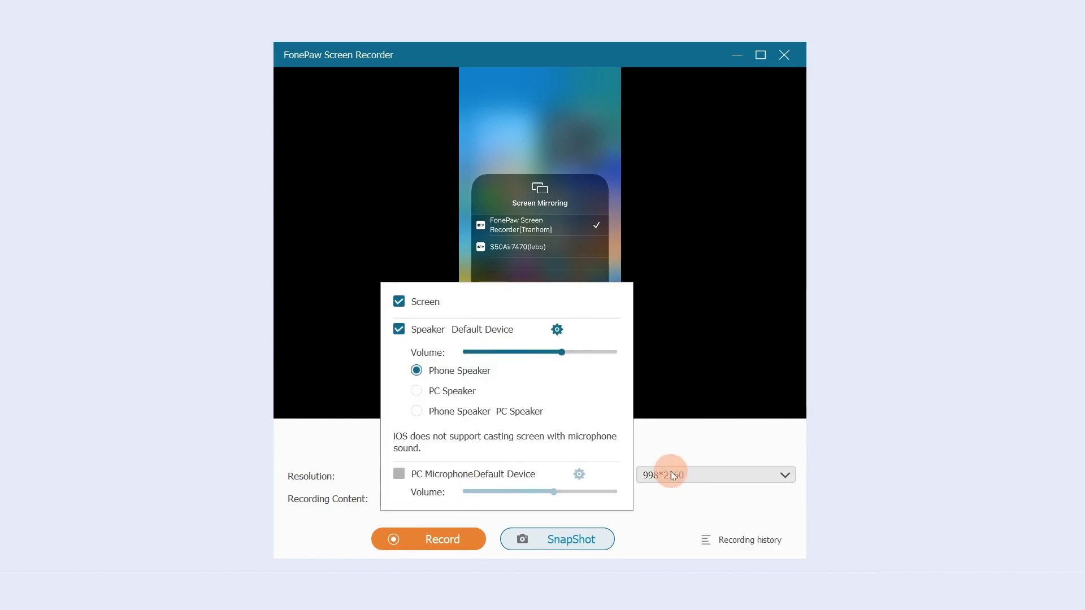
click(669, 508)
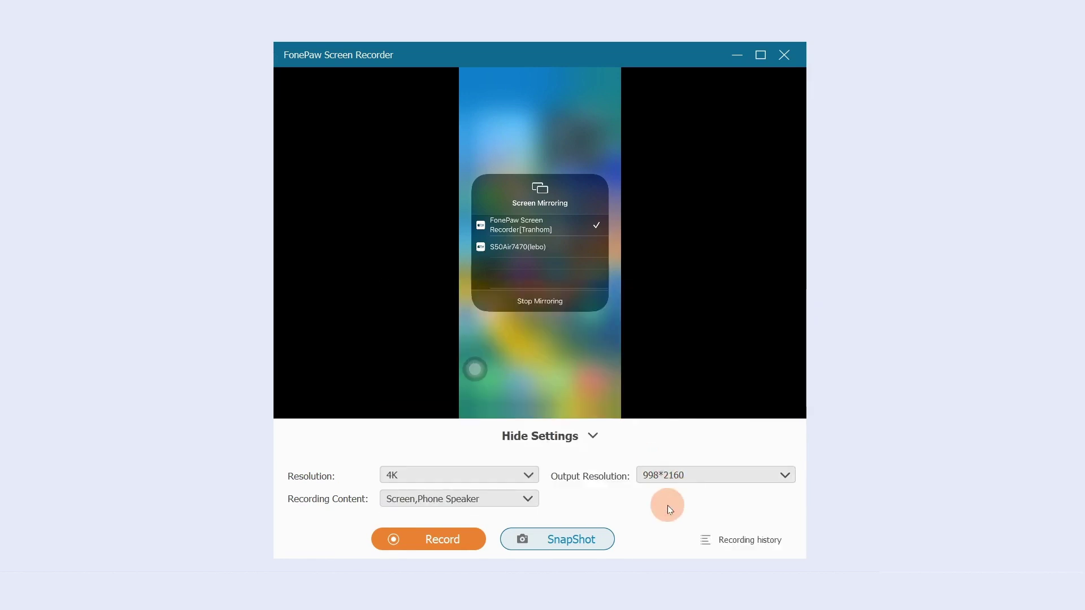
click(449, 540)
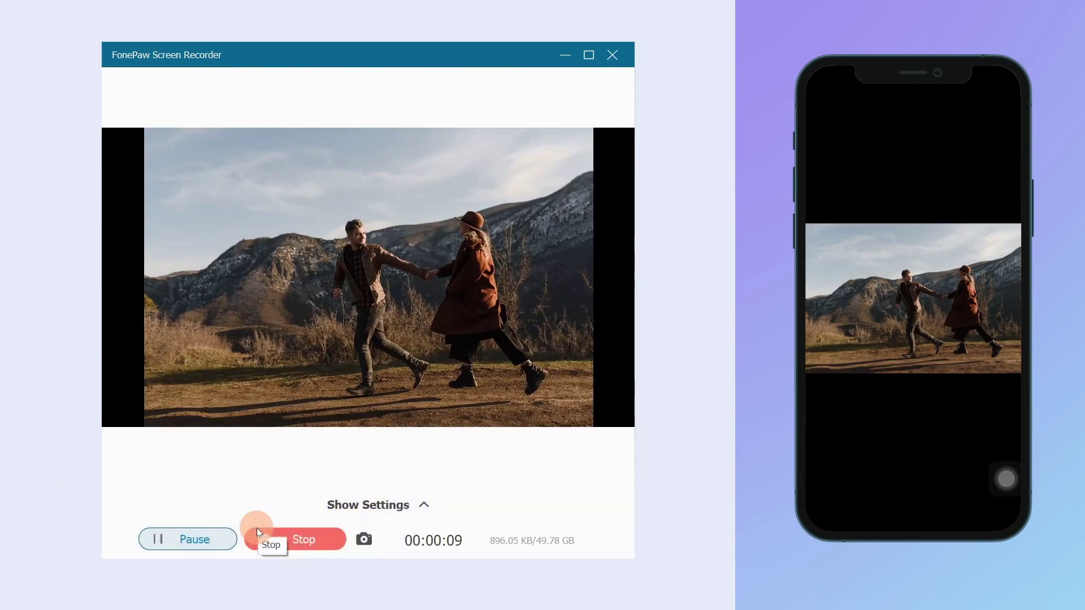
click(257, 527)
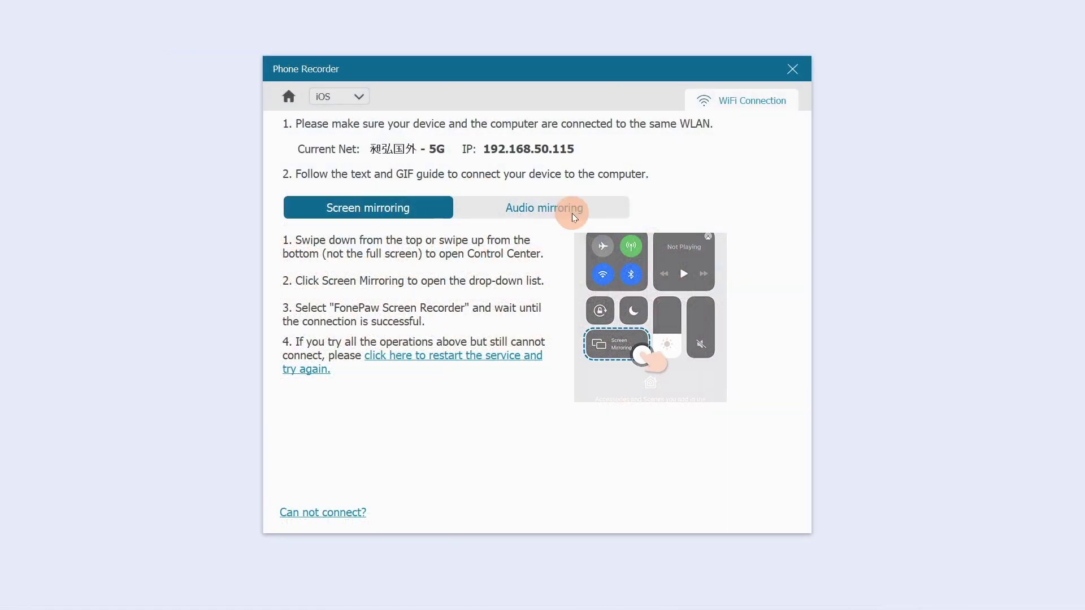
click(574, 214)
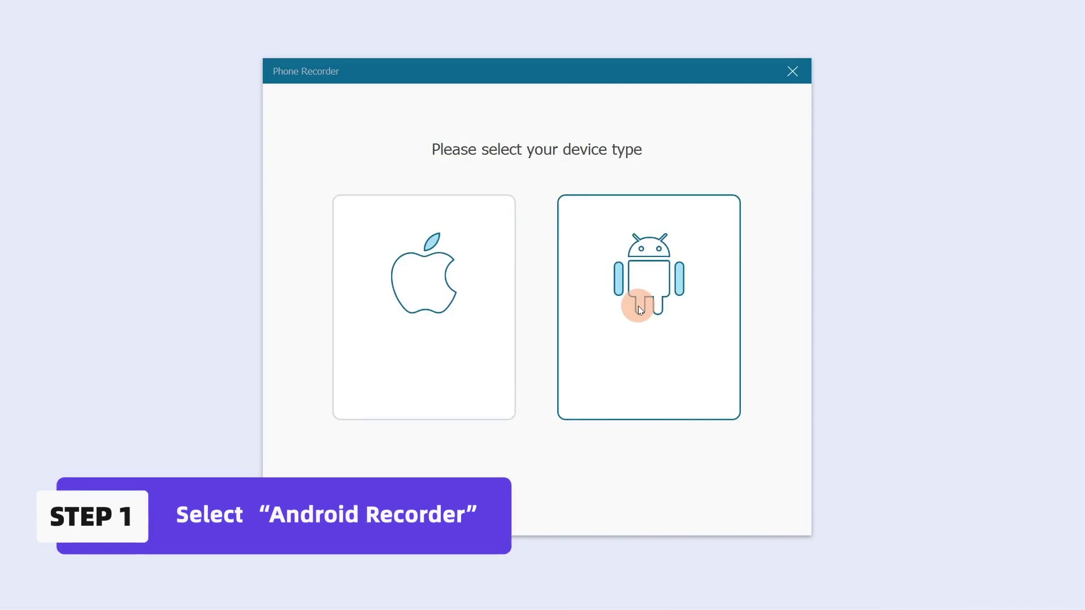
Step: Pick Android, review USB and WiFi connection guides, try PIN and QR codes, then connect via Detect
click(638, 306)
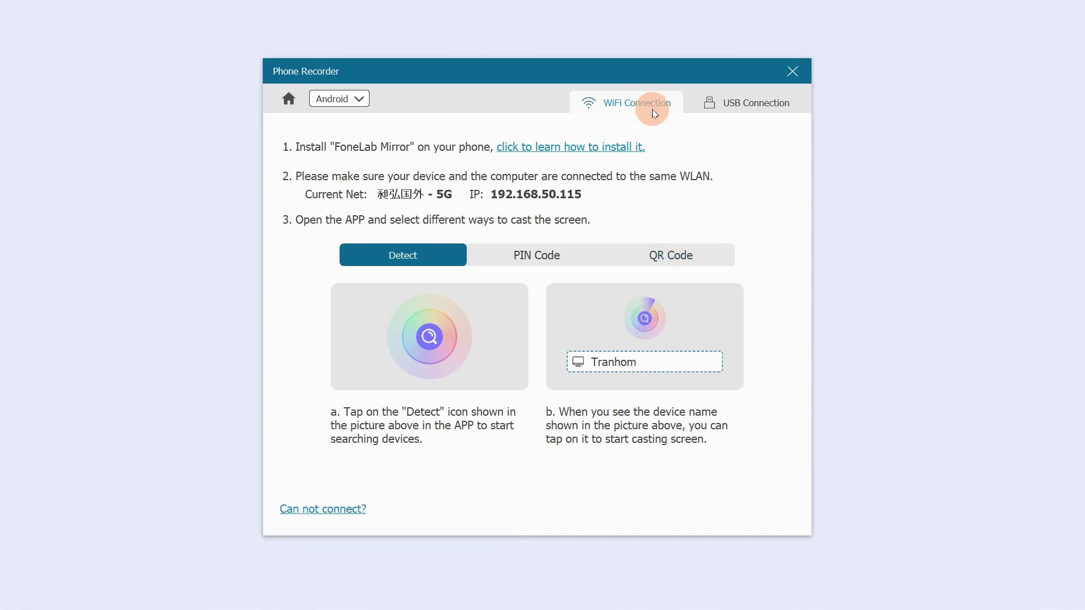
click(738, 100)
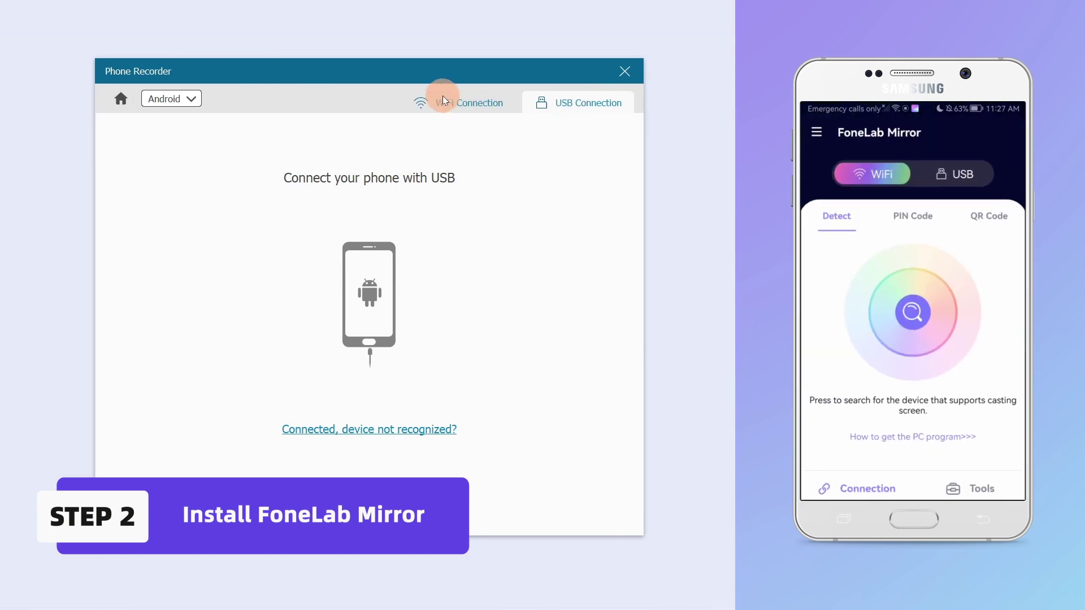
click(456, 102)
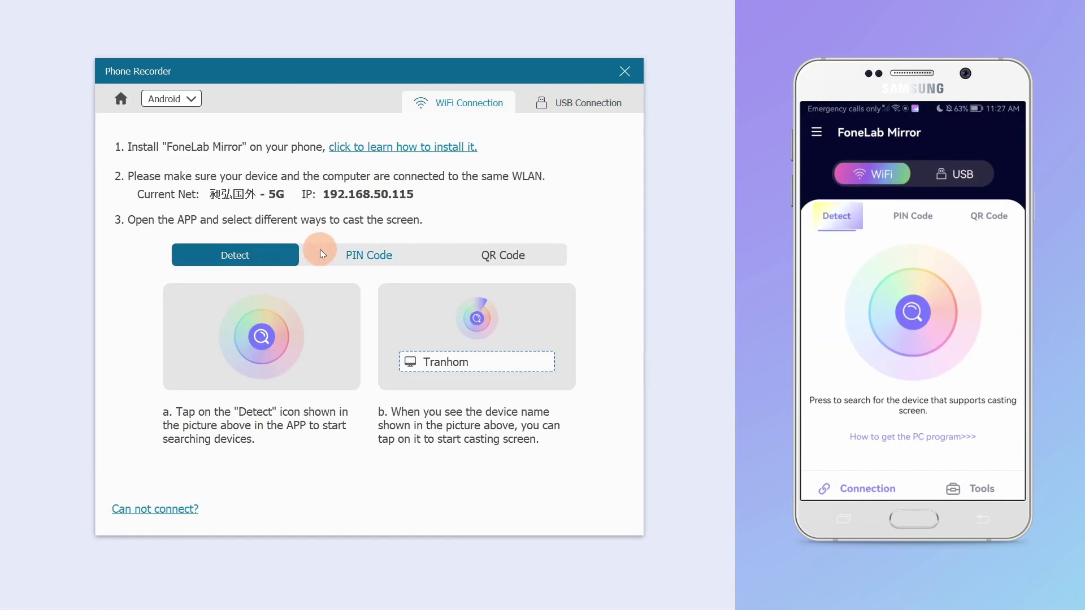
click(364, 253)
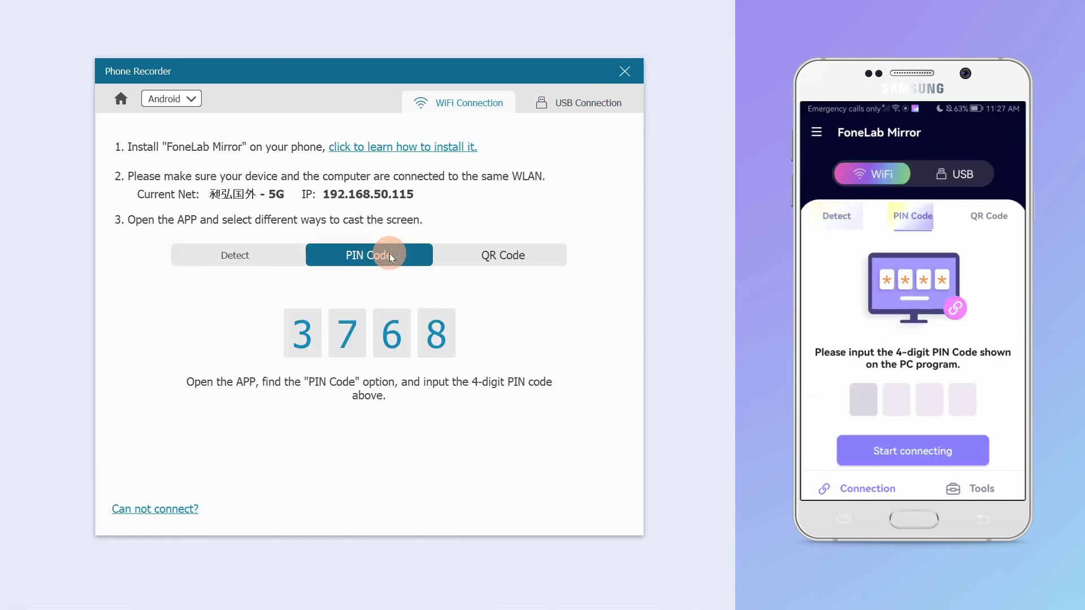
click(509, 262)
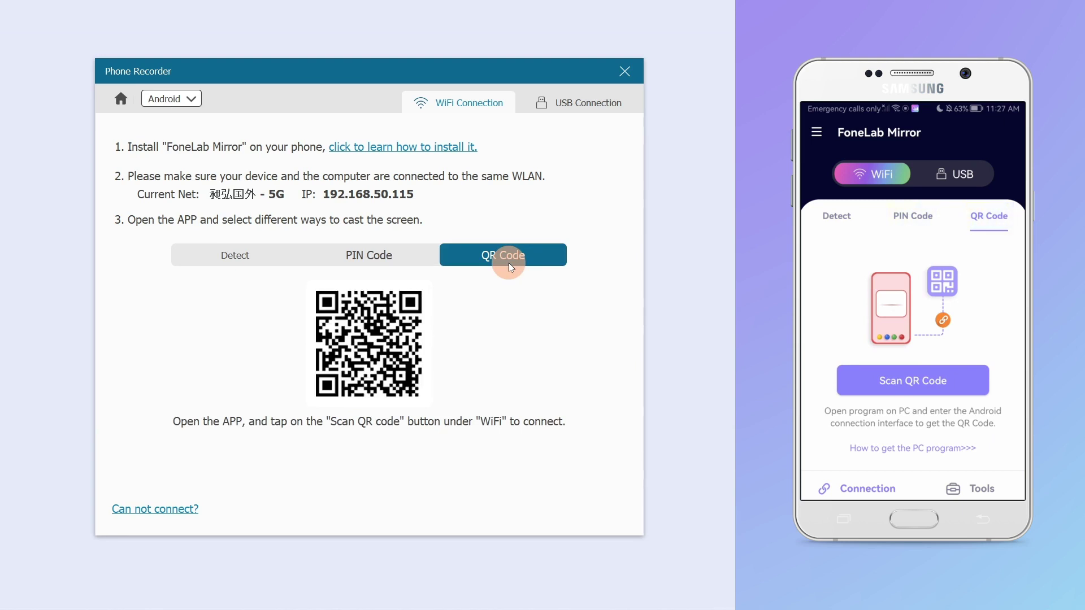
click(231, 255)
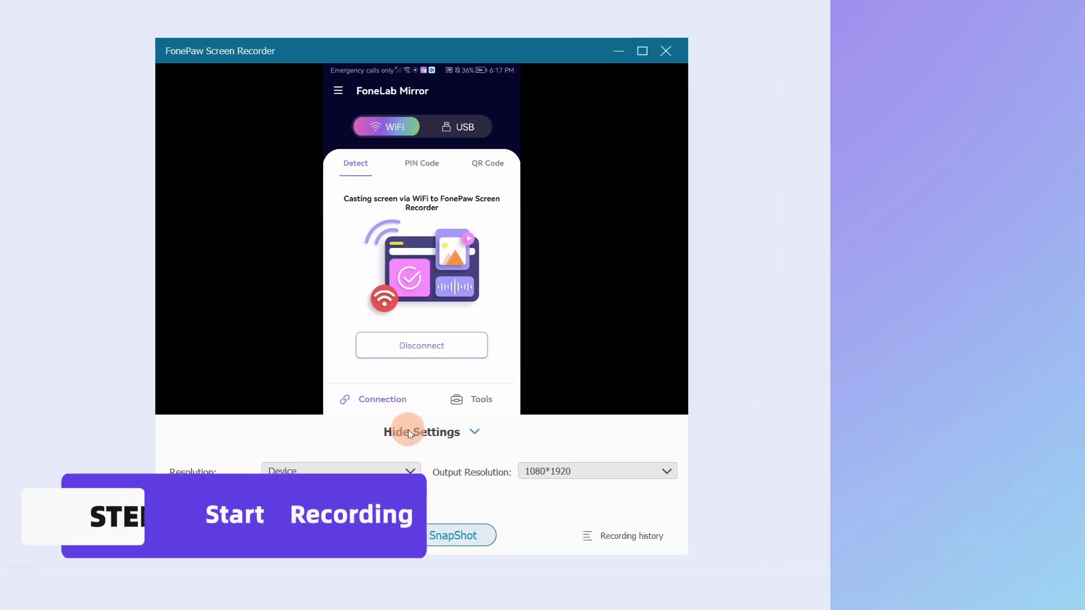
Step: Record the Android screen at 1080p with 608*1080 output, stop, and save the clip to history
click(356, 472)
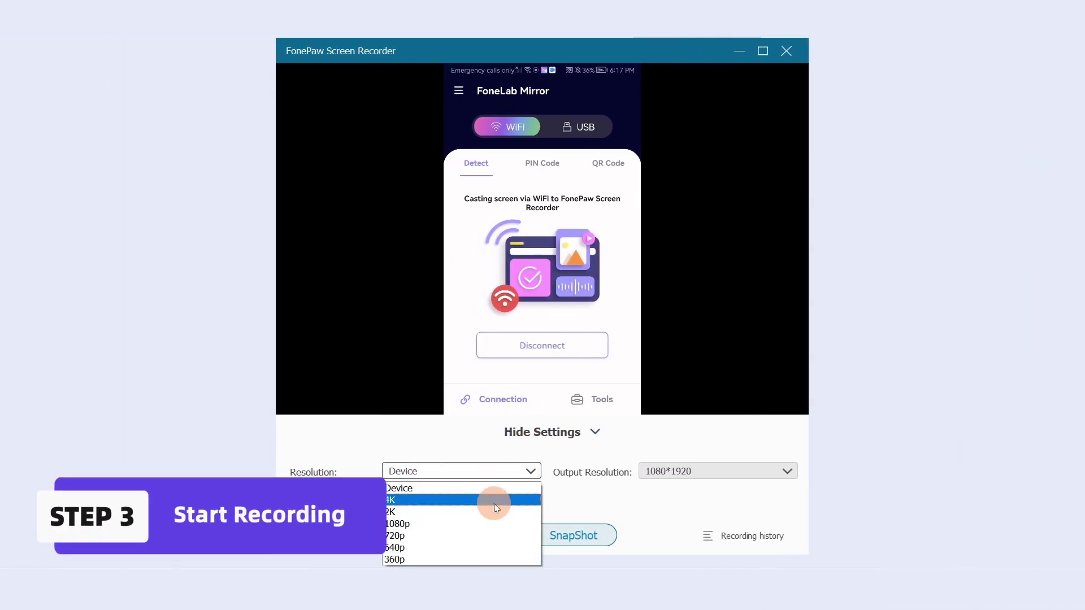
click(493, 522)
click(663, 473)
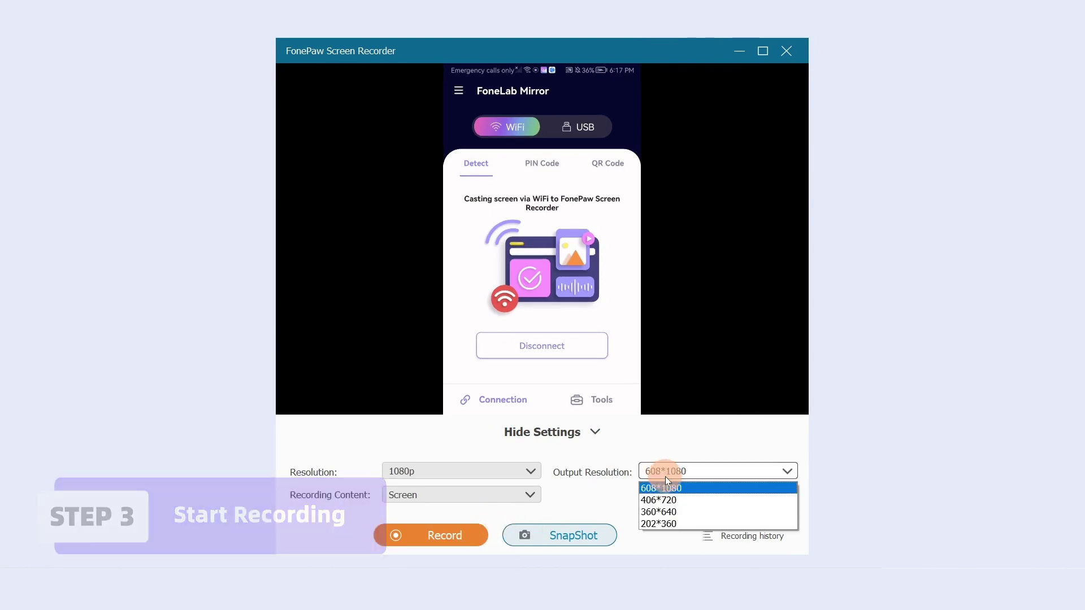
click(657, 489)
click(494, 495)
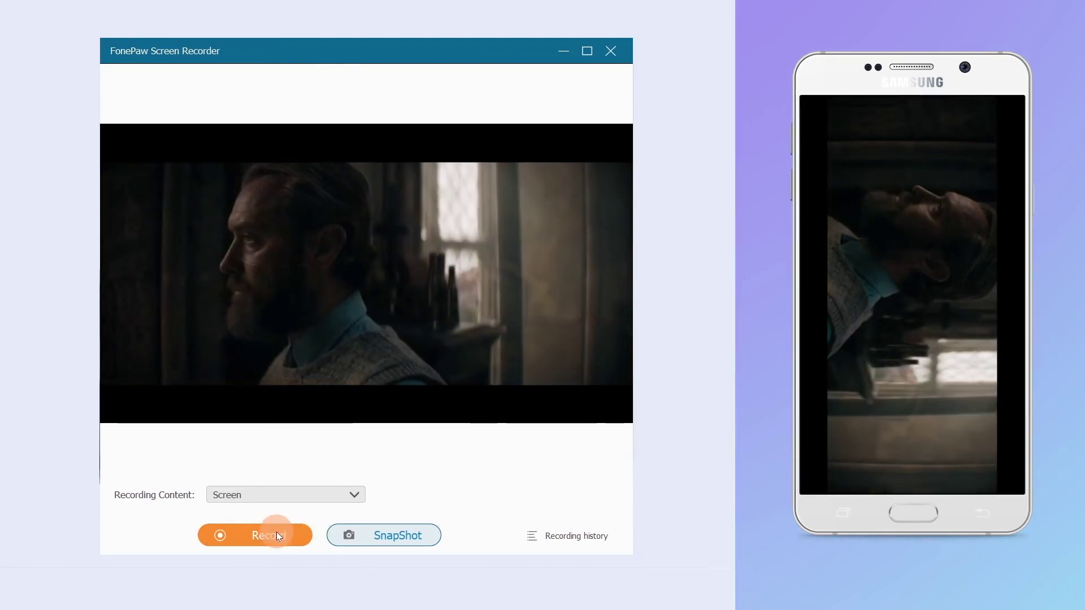
click(276, 531)
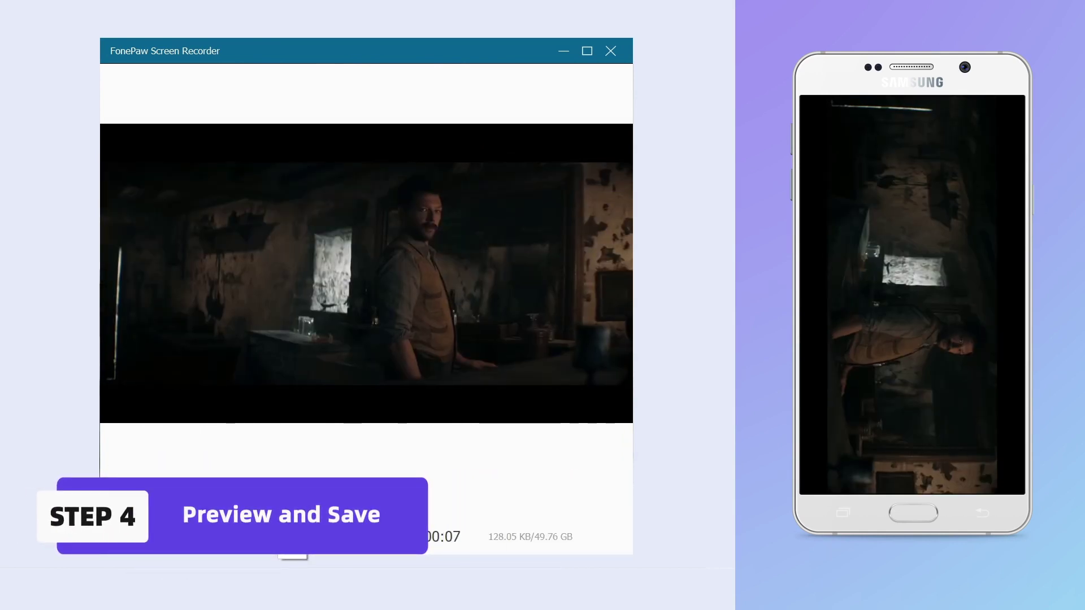
click(286, 532)
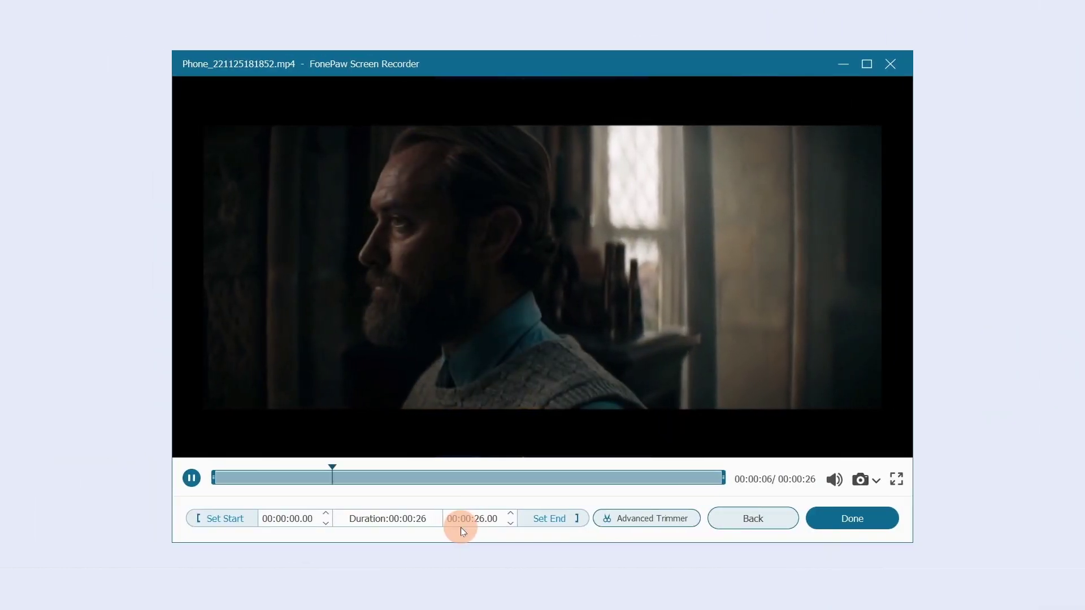
click(867, 516)
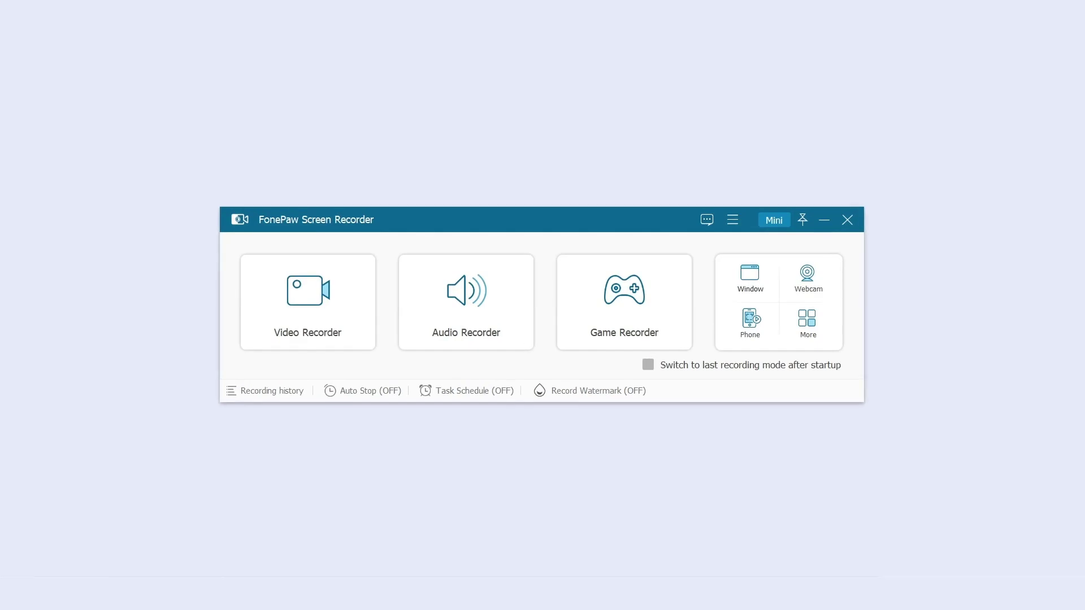
Step: Open Preferences and toggle Allow float panel captured off and back on
click(730, 222)
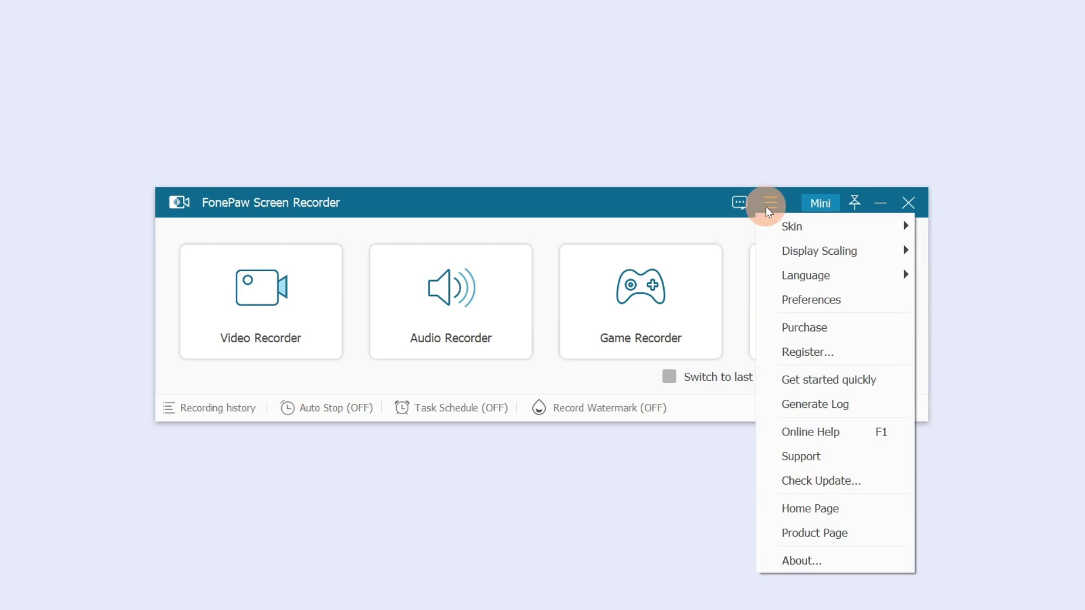
click(806, 302)
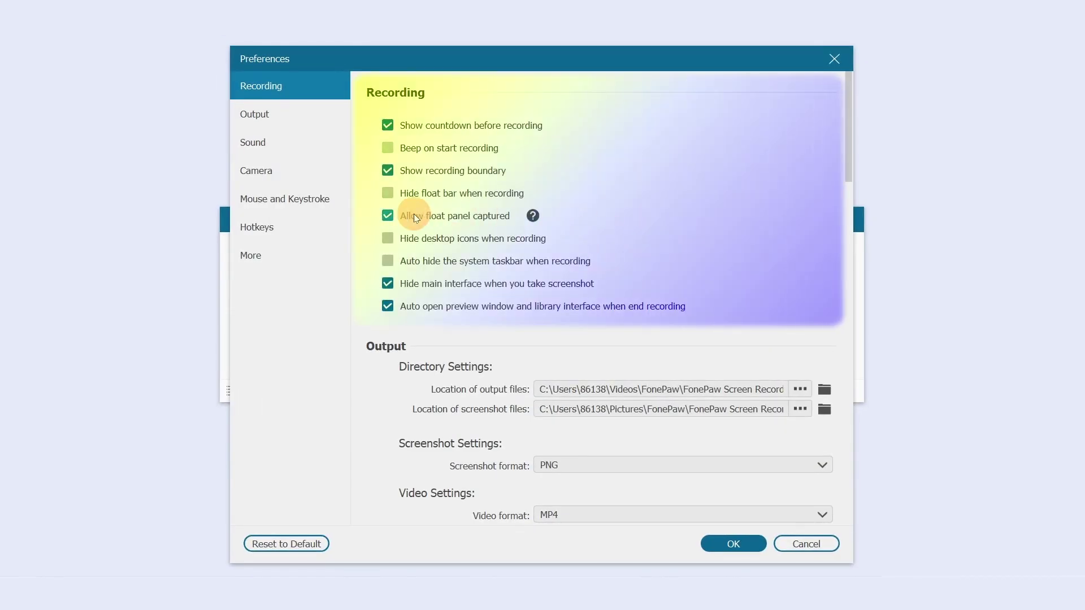
click(392, 216)
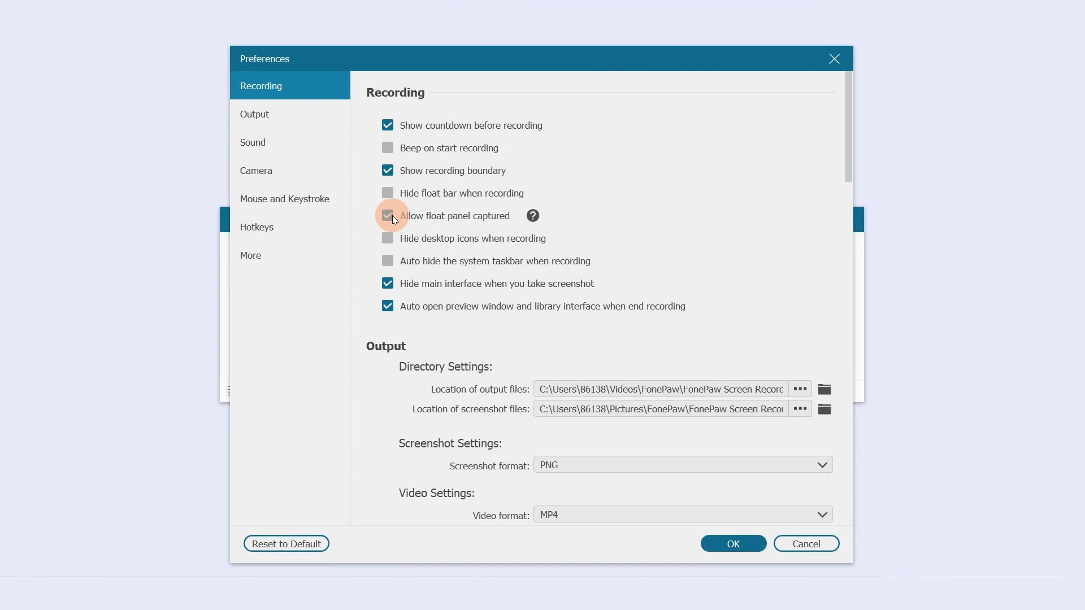
click(392, 216)
mouse_move(537, 217)
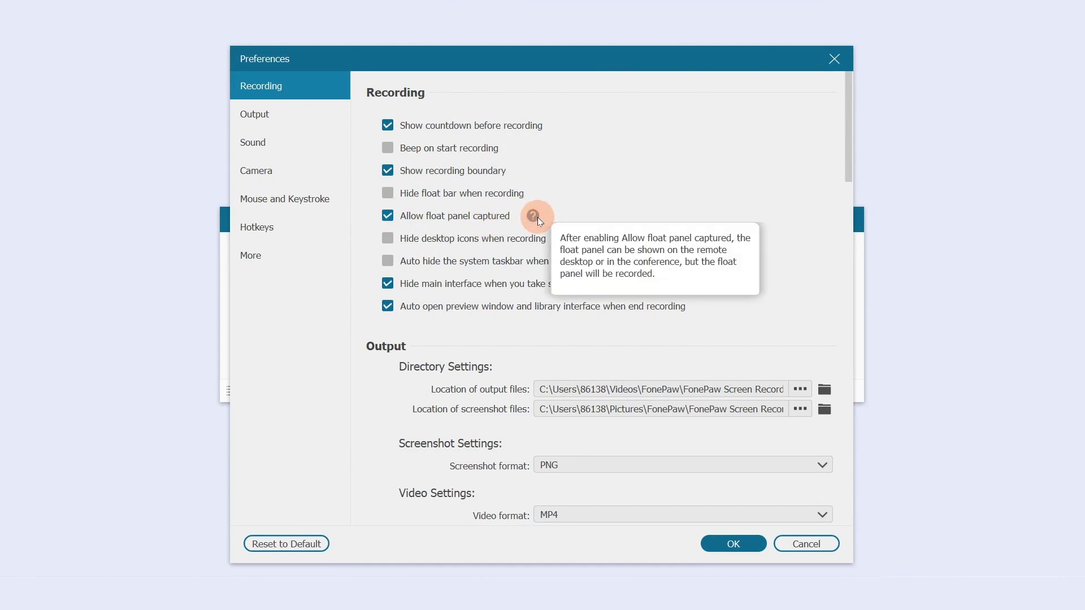
Step: Check the video and screenshot output folders without changing them
click(279, 116)
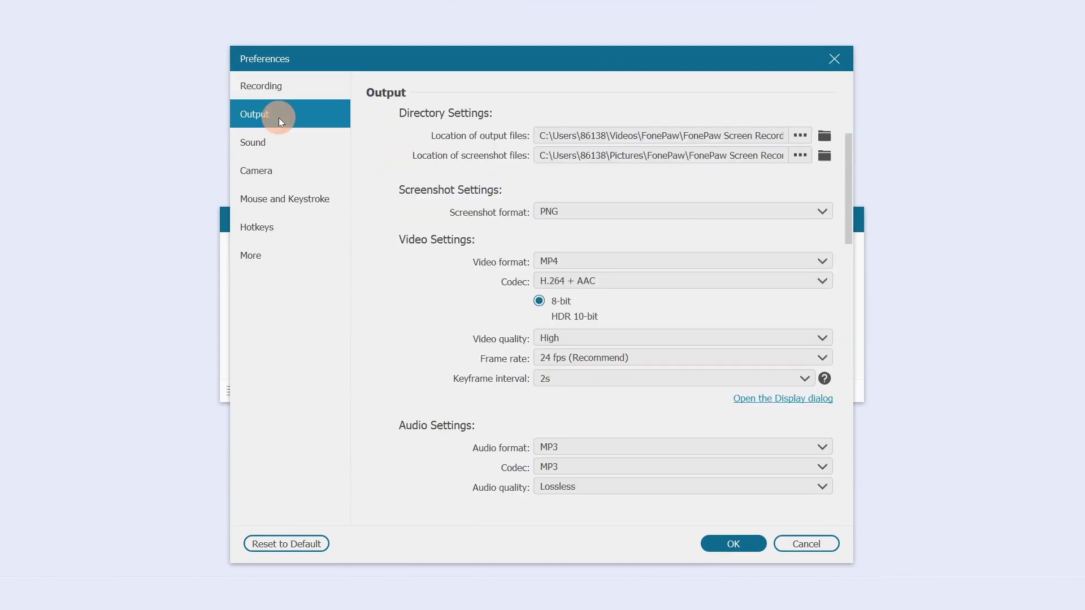
click(801, 135)
click(718, 355)
click(800, 155)
click(719, 356)
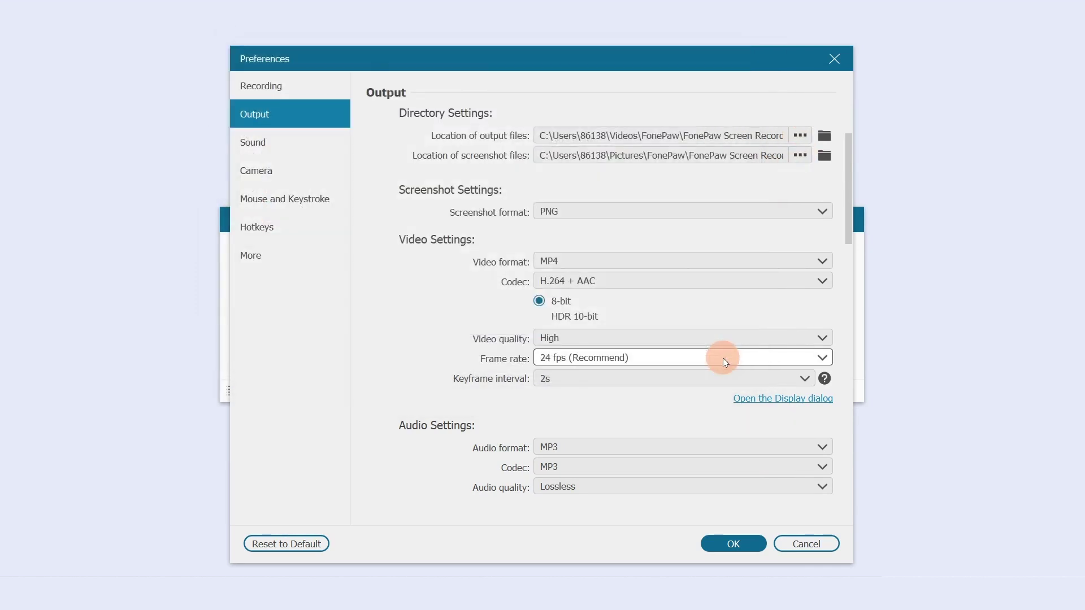
Step: Keep PNG screenshots, 24 fps, MP3 audio format and codec, and Lossless audio quality
click(824, 211)
click(824, 211)
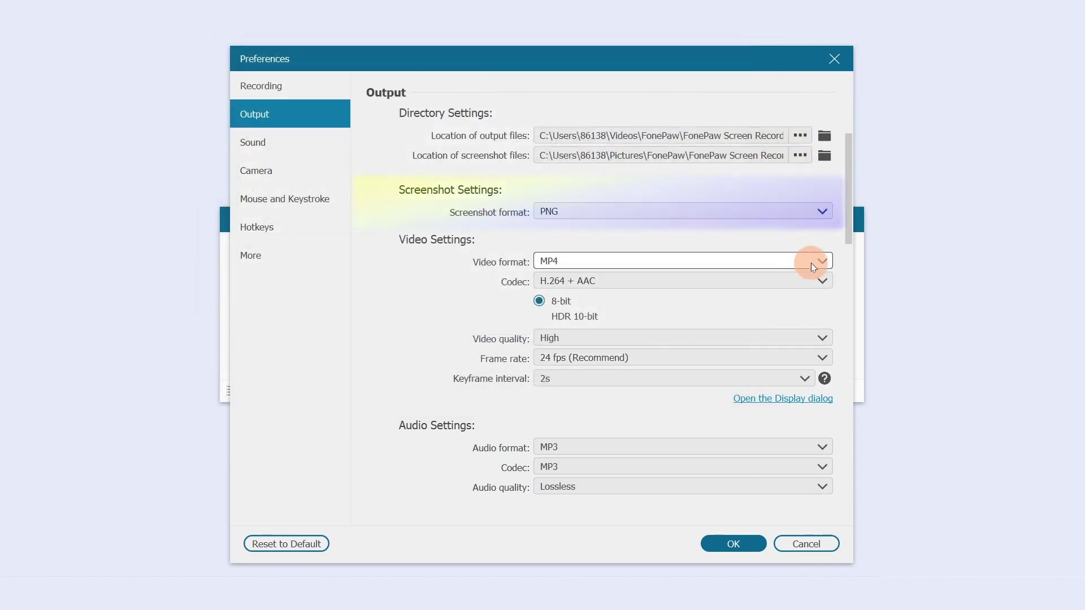
click(819, 352)
click(820, 352)
click(819, 446)
click(819, 446)
click(820, 466)
click(819, 480)
click(823, 486)
click(823, 486)
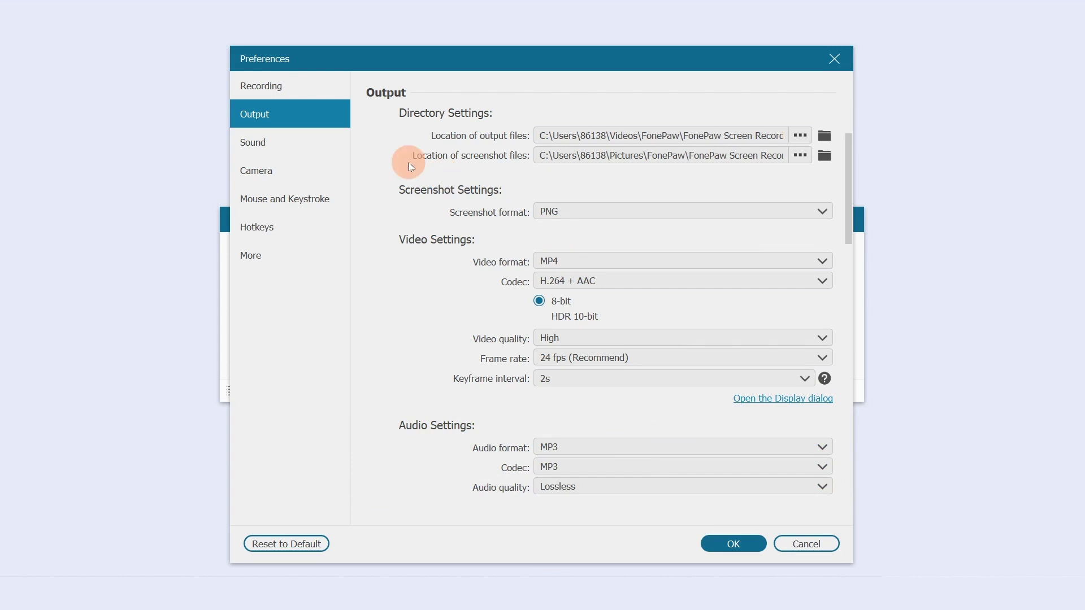
click(293, 137)
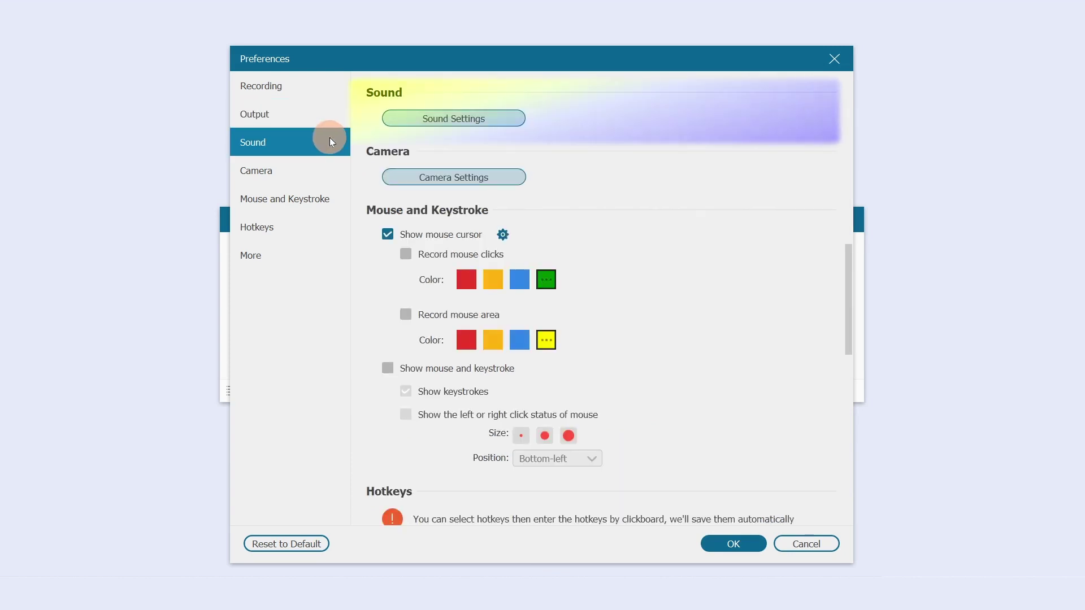
Step: Turn on microphone noise cancellation and enhancement and run a recording test
click(419, 119)
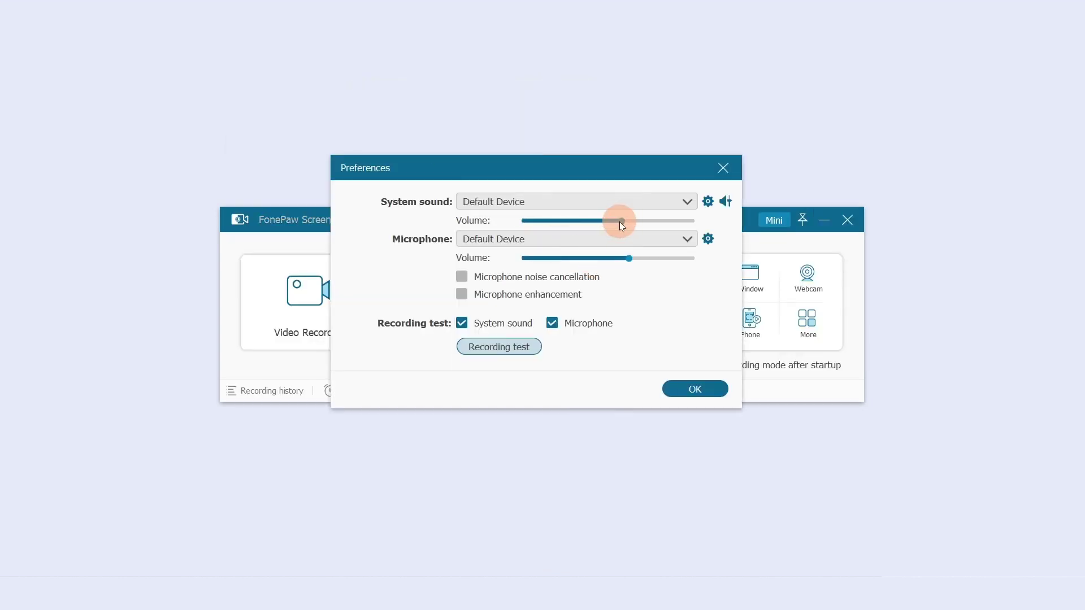
click(507, 345)
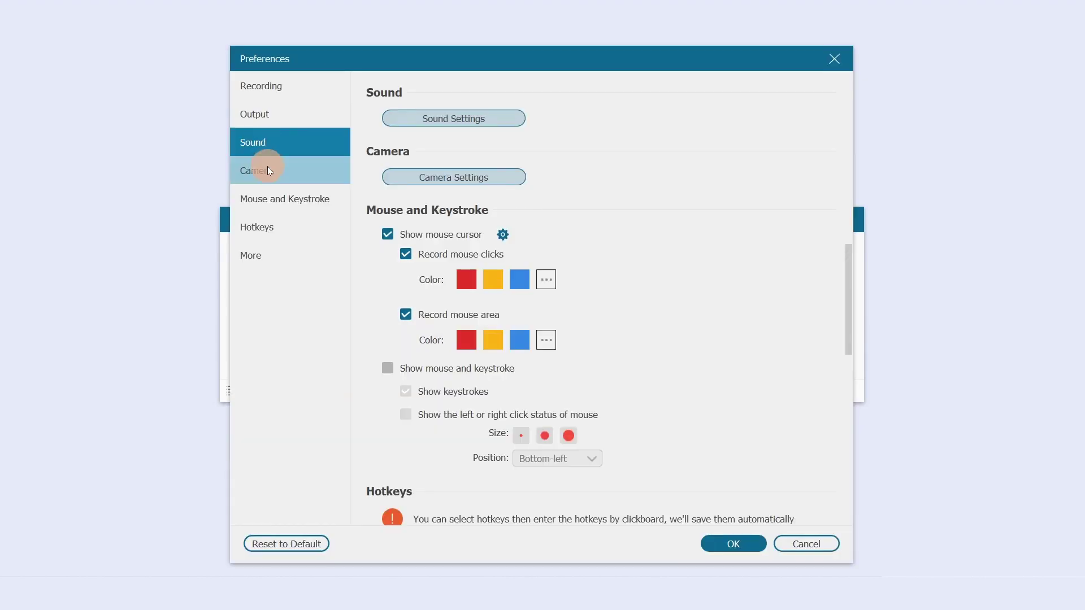
click(267, 169)
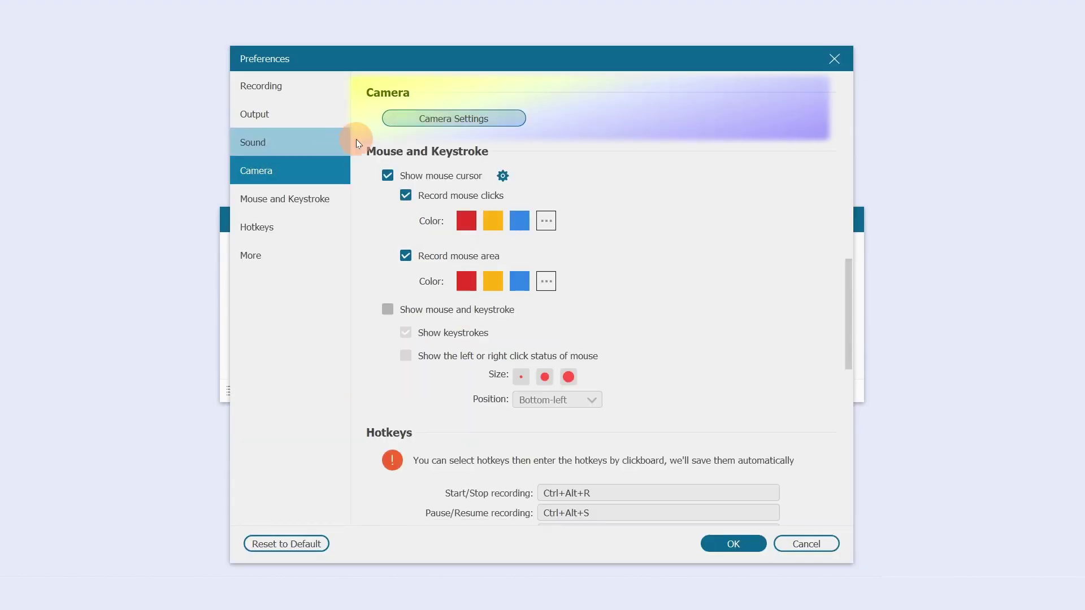
Step: Keep webcam settings at 1280x720 30fps, circular shape and 100% opacity, and confirm
click(415, 116)
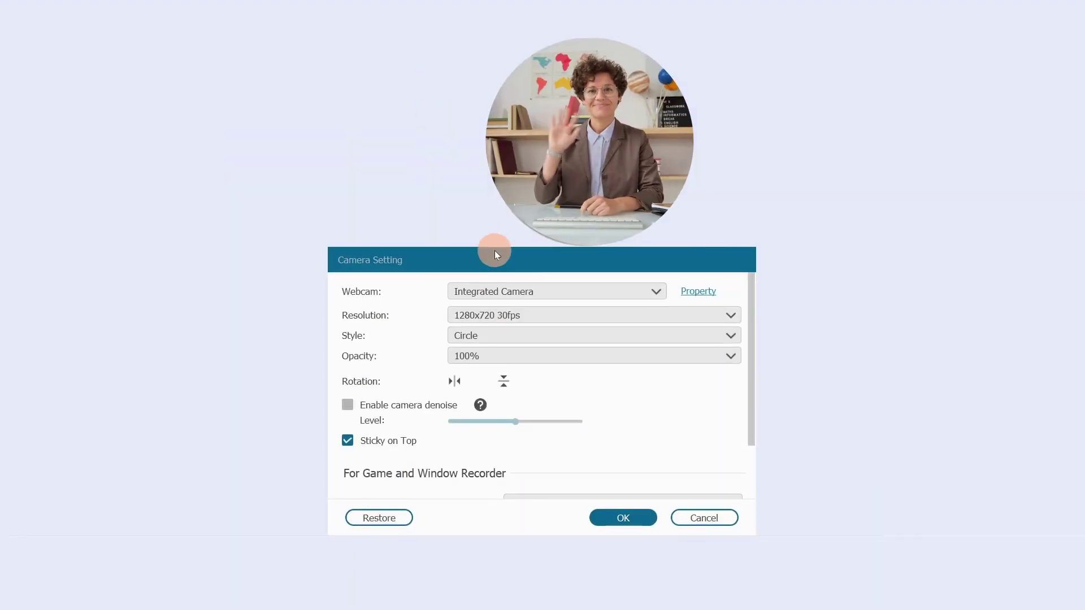
click(700, 316)
click(702, 316)
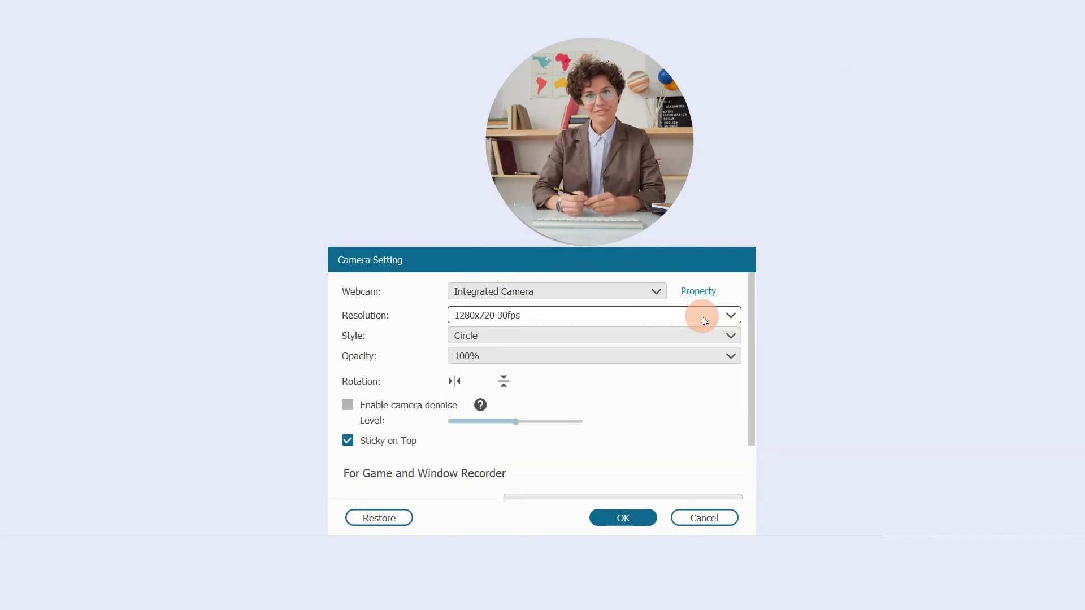
click(710, 334)
click(710, 343)
click(710, 349)
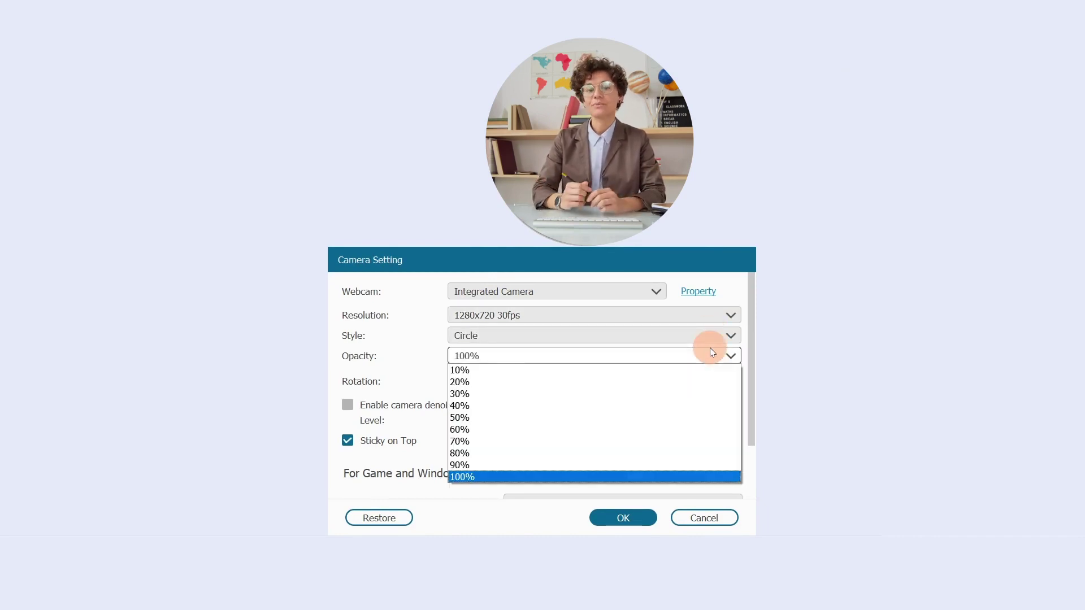
click(706, 357)
click(619, 520)
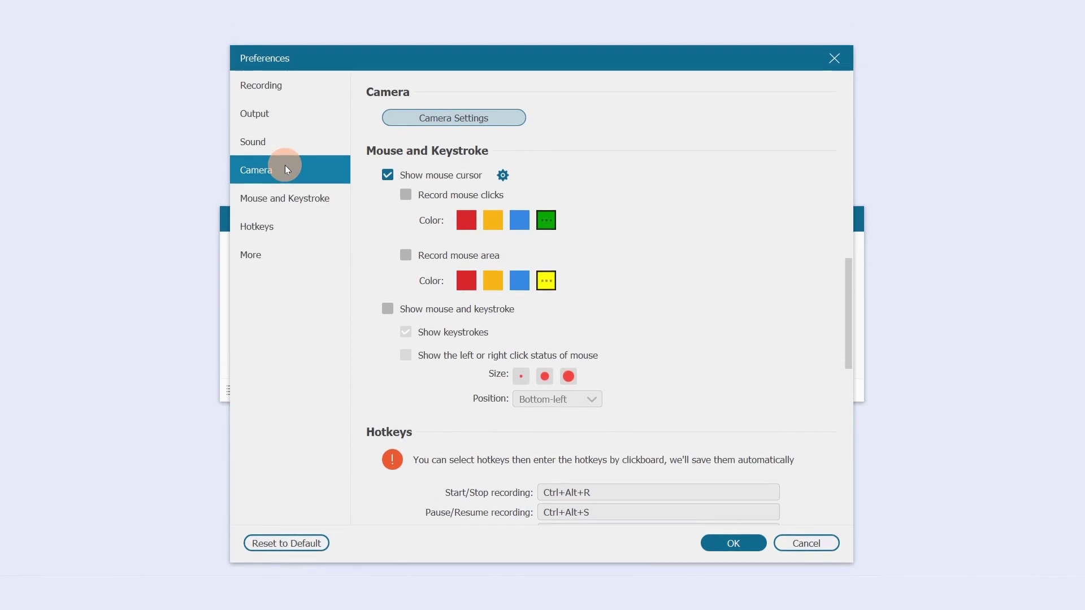
Step: Enable recording of mouse clicks and mouse area, colour the area dark purple, and save preferences
click(310, 193)
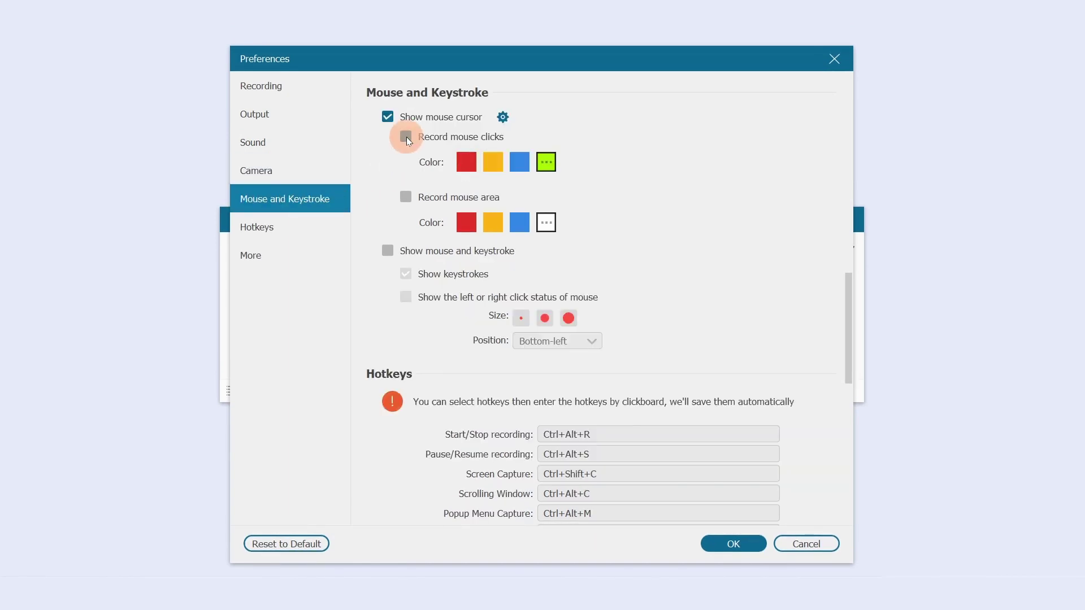
click(405, 195)
click(540, 160)
click(593, 403)
click(544, 222)
click(378, 250)
click(600, 405)
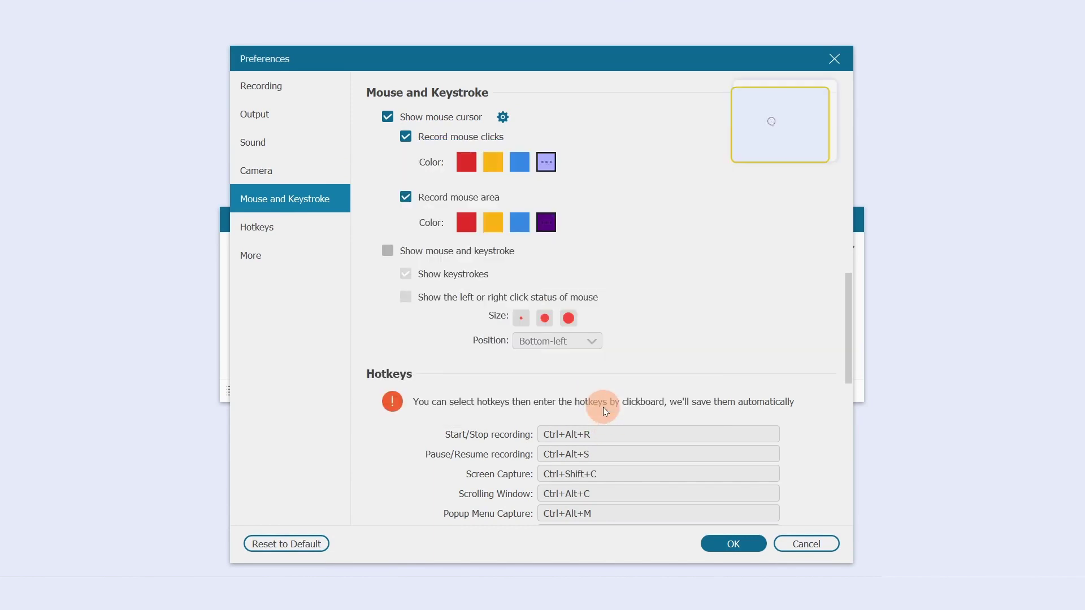
click(690, 477)
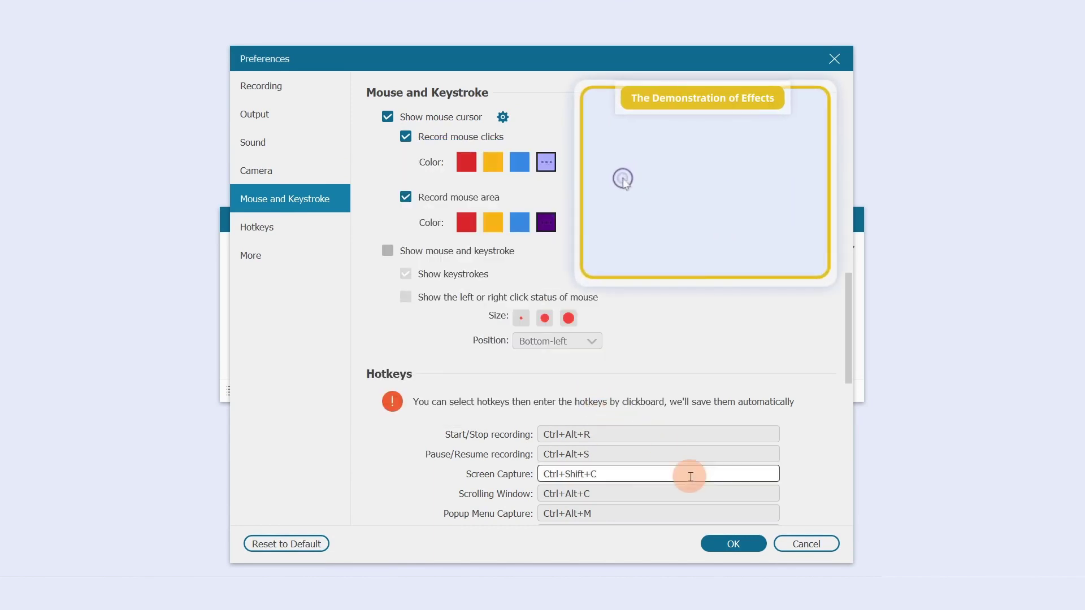
click(718, 541)
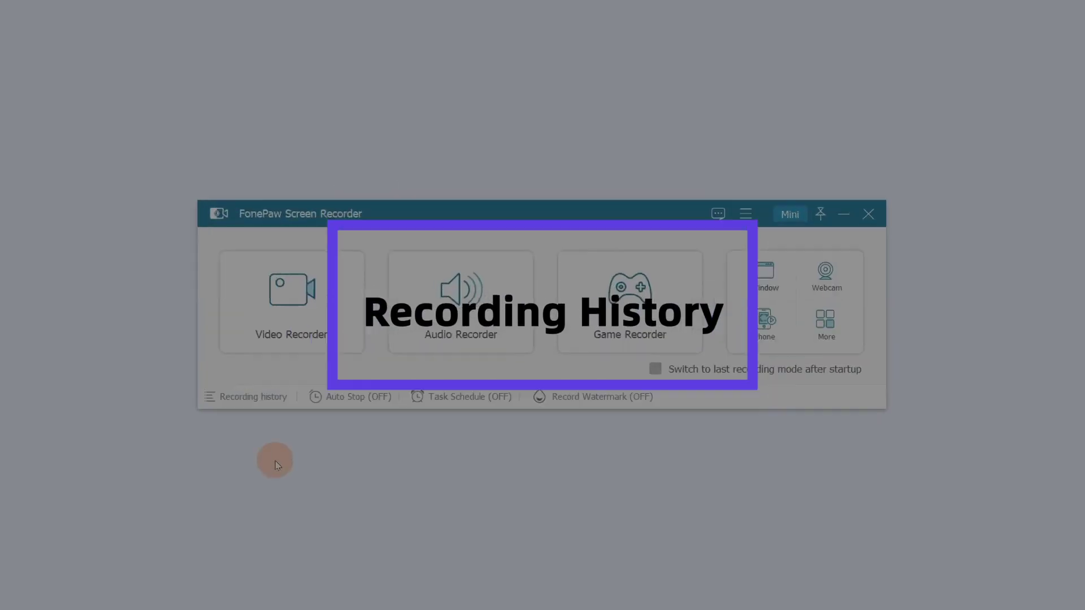
Step: In Recording history, rename the newest recording to FonePaw
click(241, 407)
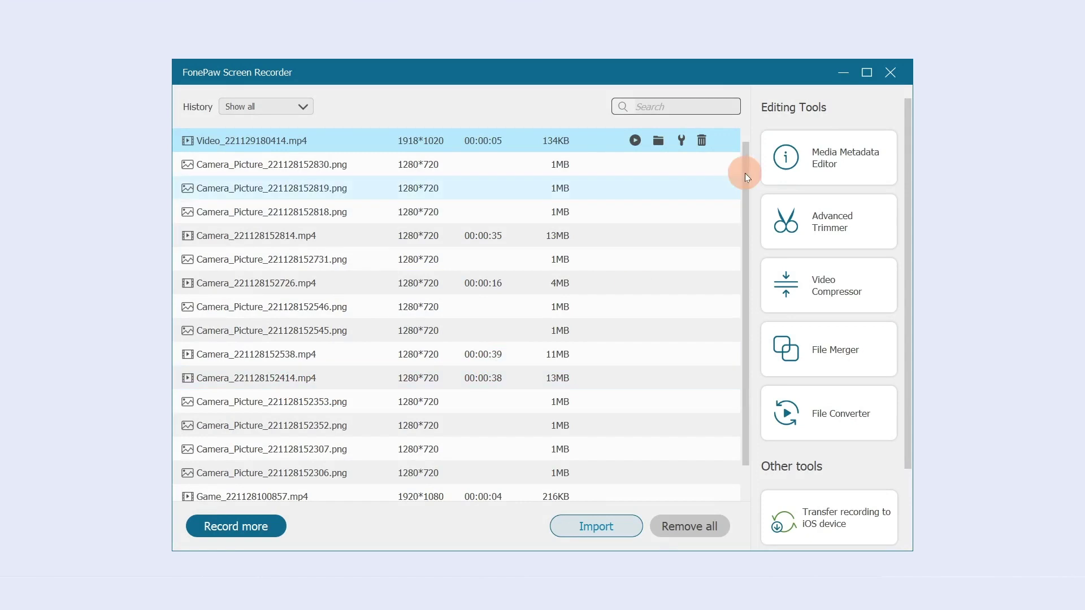
click(813, 155)
text(Fone)
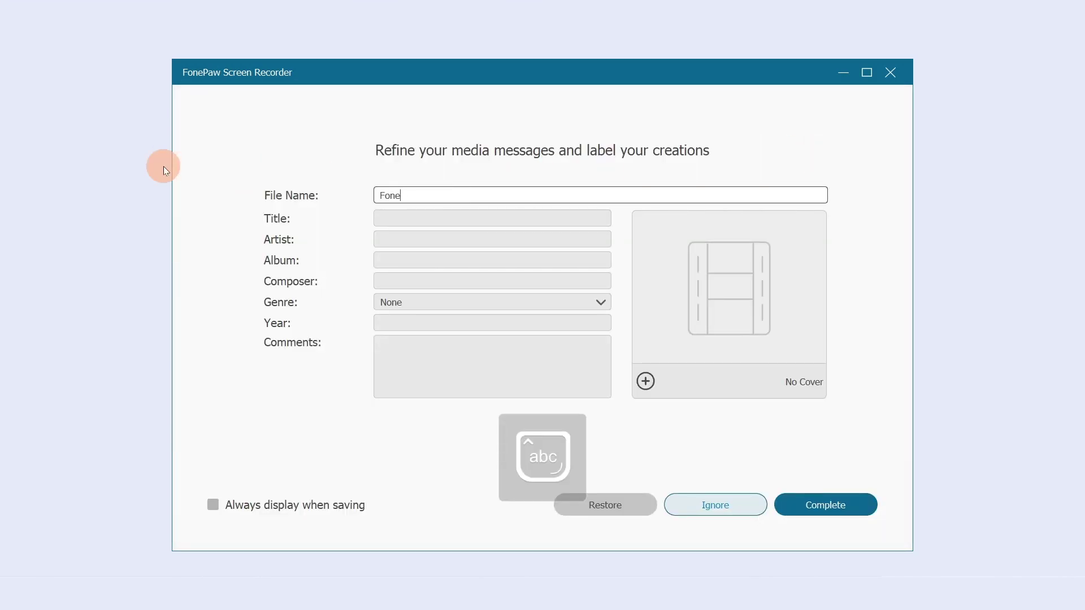
Step: Add a cover photo, keep genre None, save, and open the game clip in Advanced Trimmer
click(645, 381)
click(512, 282)
click(591, 370)
click(605, 323)
click(601, 302)
click(605, 305)
click(825, 505)
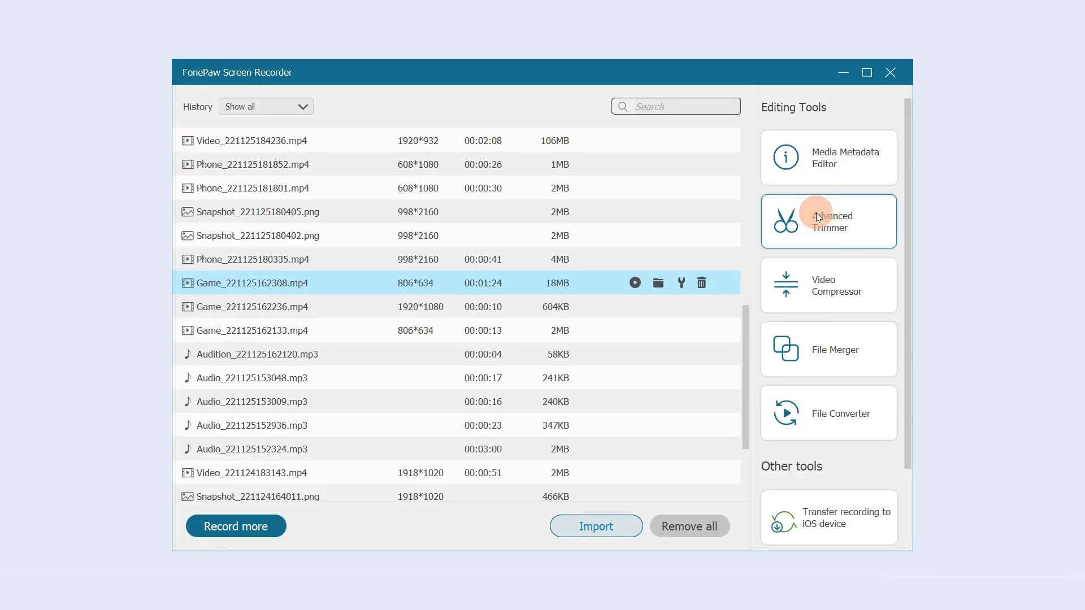
click(816, 218)
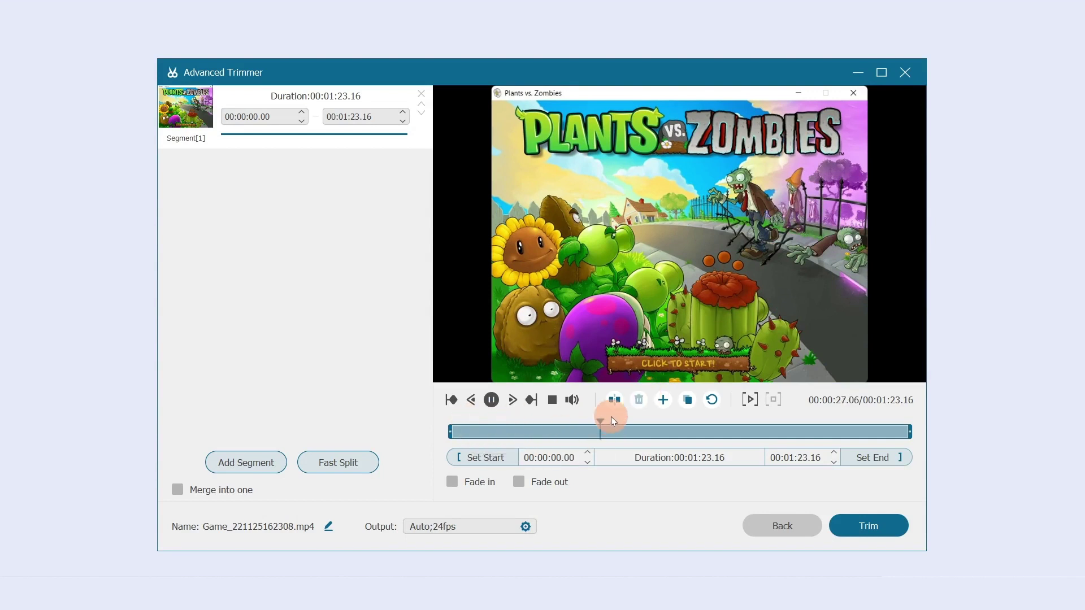
Step: Split the game clip at 00:00:42.13, trim its end to 01:06.23 and set start 0:24.03
click(662, 417)
click(613, 400)
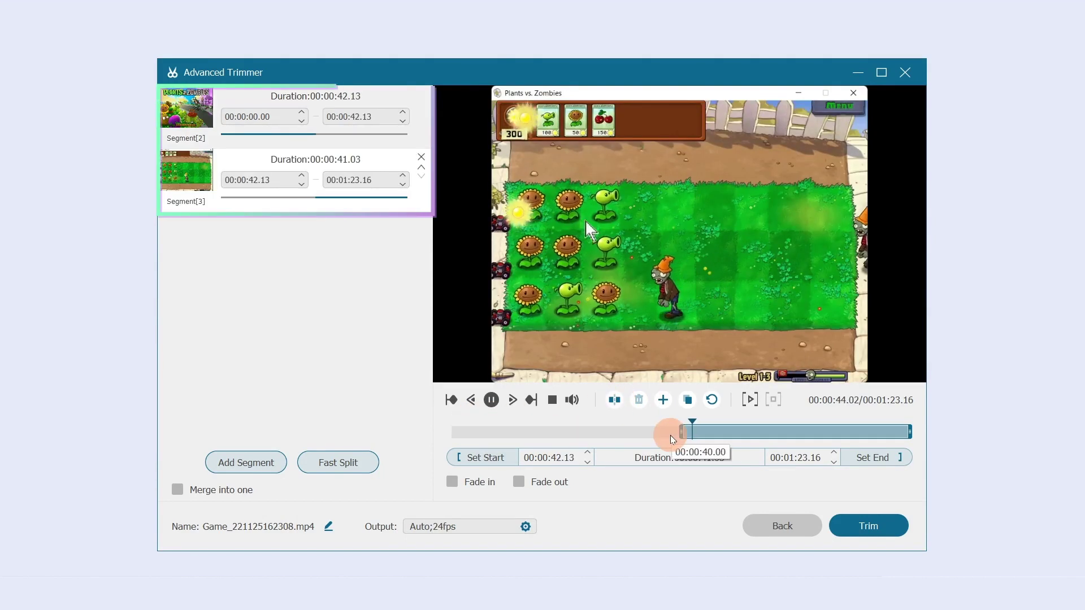
drag(682, 432, 554, 433)
click(918, 425)
drag(918, 425, 819, 434)
click(563, 459)
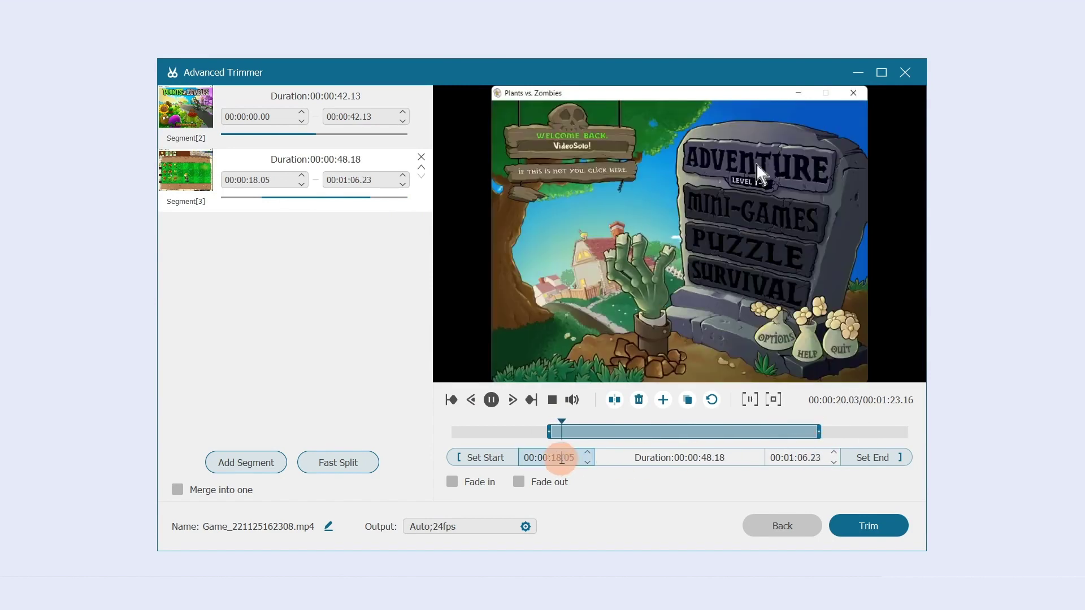
key(BackSpace)
text(0:)
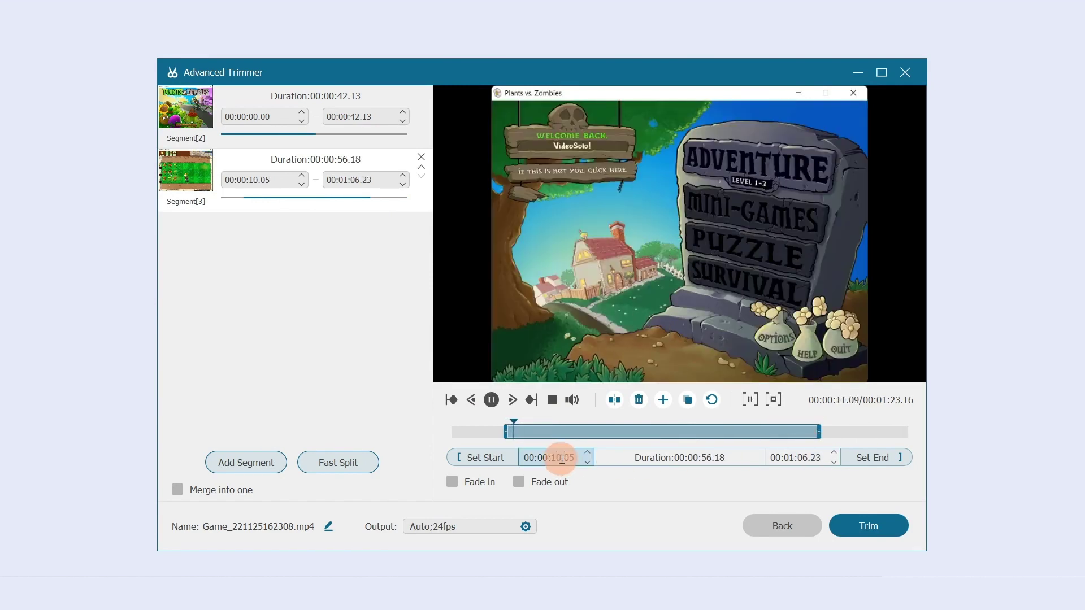
text(24.03)
Step: Add two more segments, reset one to the whole clip, and delete the extra segments
click(662, 400)
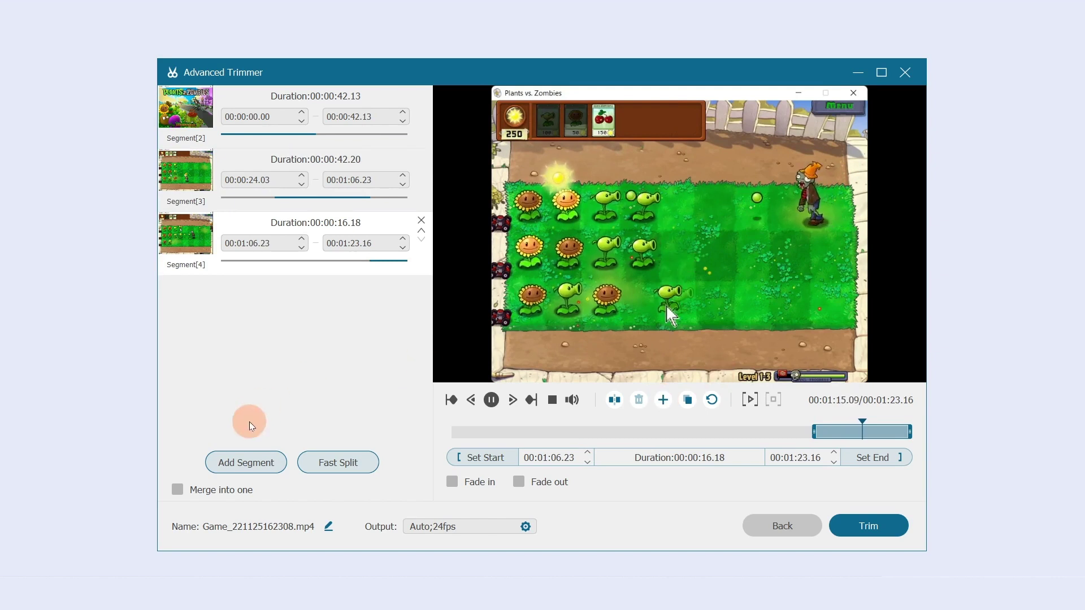
click(235, 462)
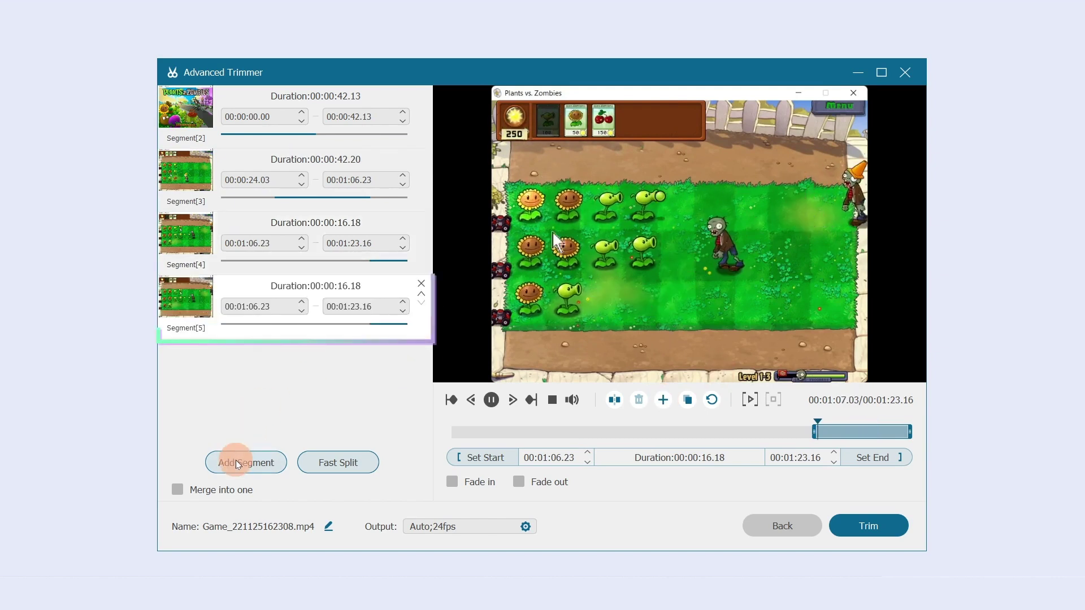
click(690, 401)
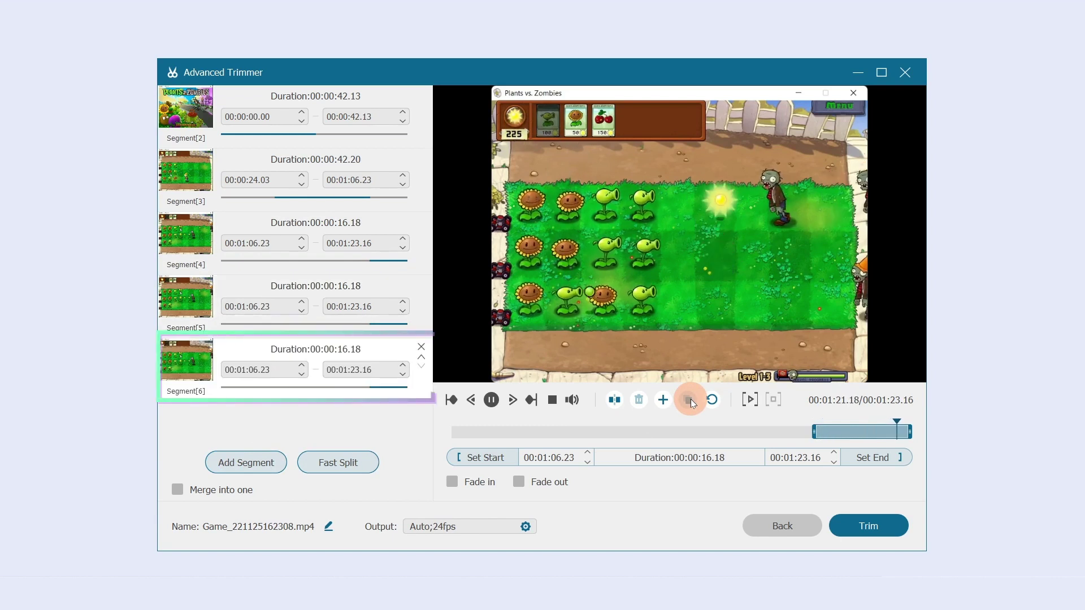
click(714, 400)
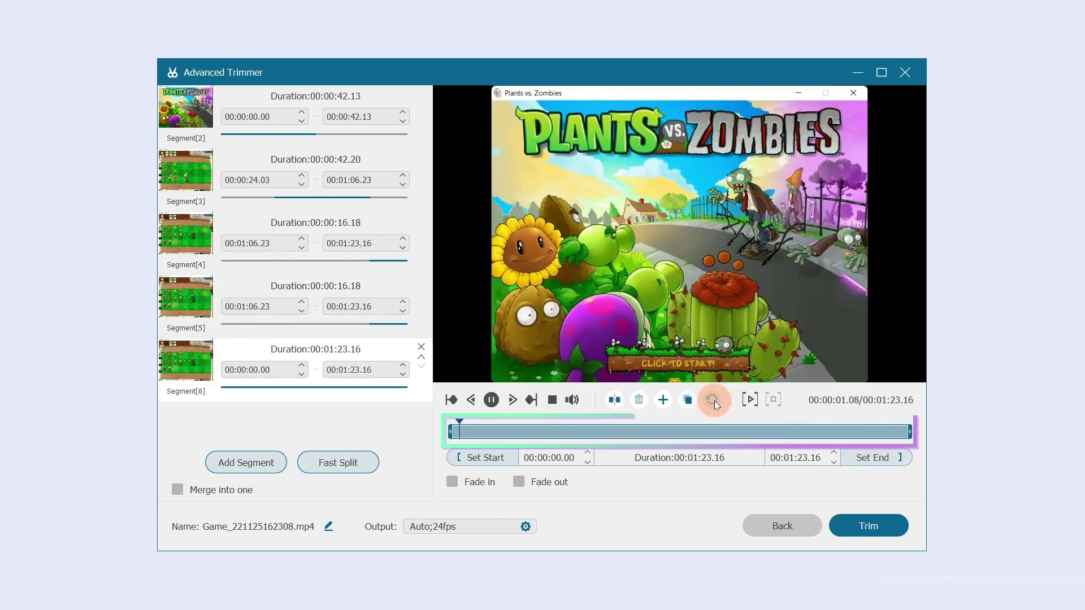
click(713, 400)
click(344, 461)
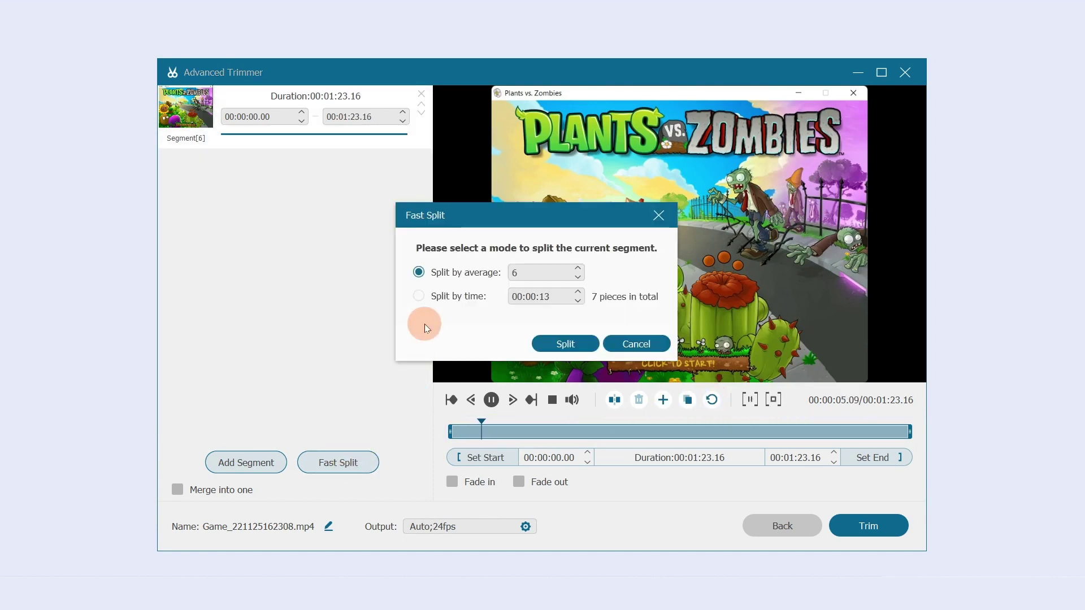
Step: Split the game clip by average into 5 equal parts of about 16 seconds each
double_click(545, 273)
text(5)
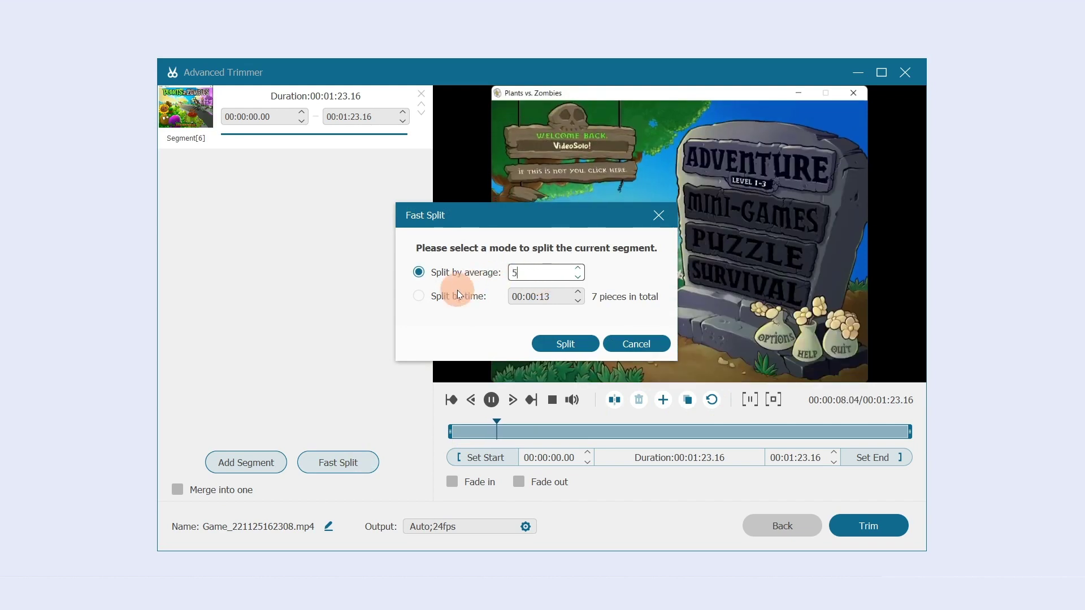
click(423, 299)
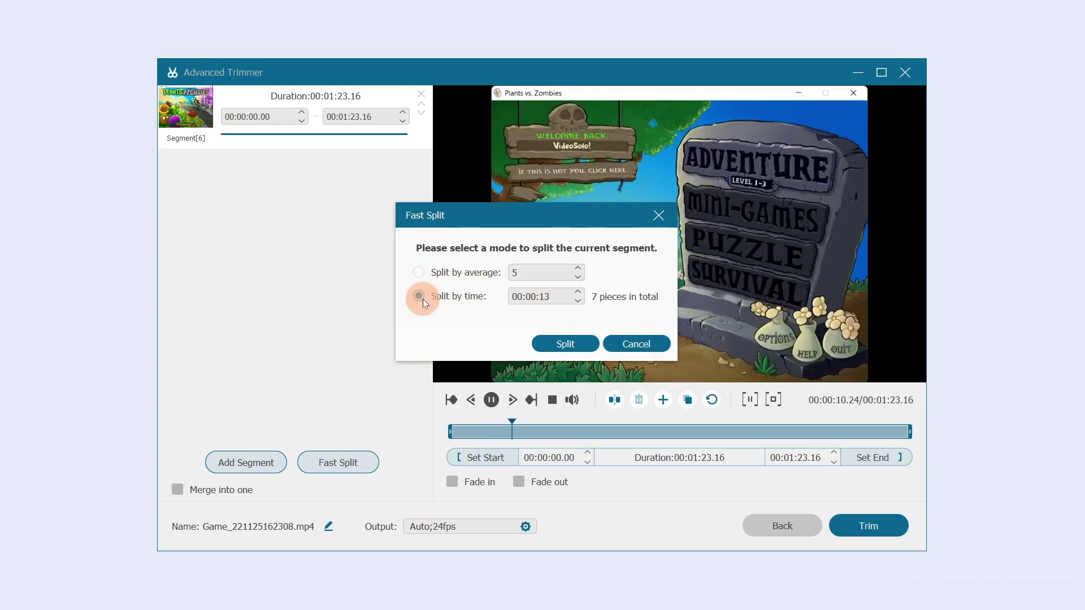
click(475, 275)
click(575, 341)
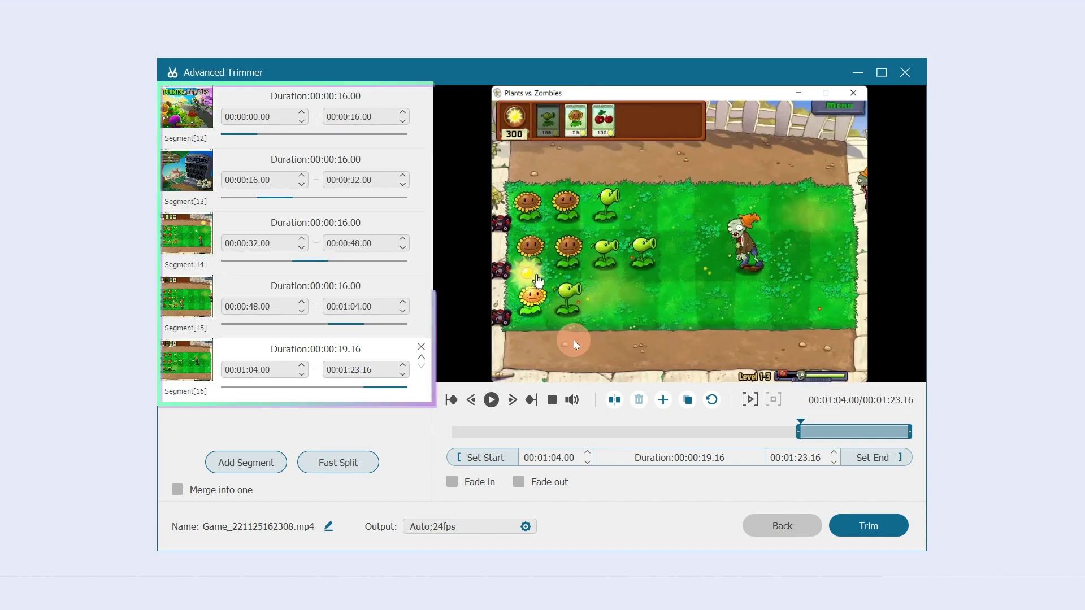
click(182, 475)
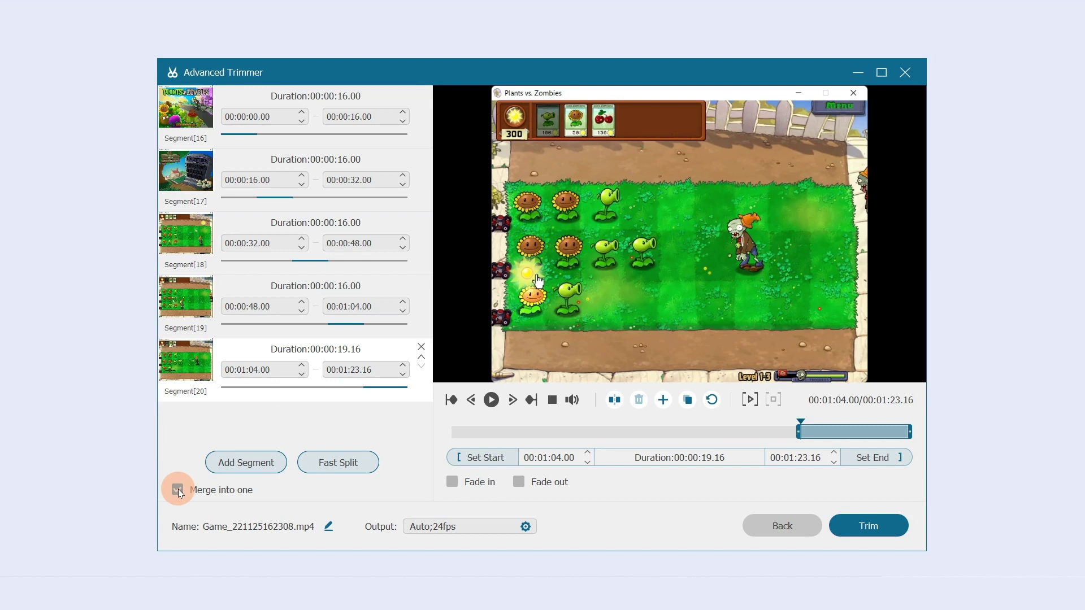
Step: Enable Merge into one and fade out, and name the output FonePaw
click(452, 482)
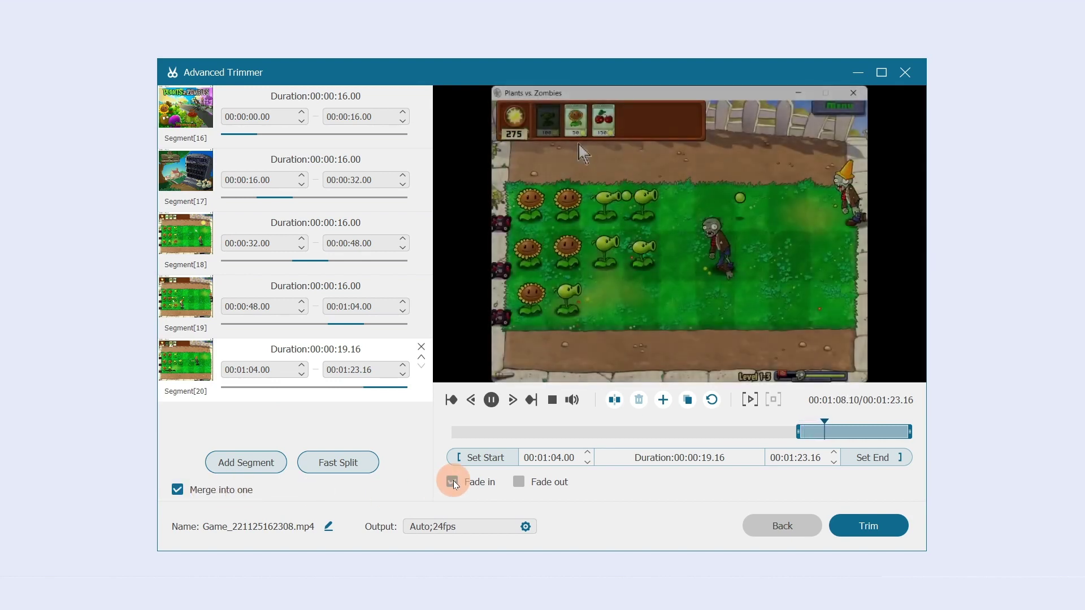
click(519, 483)
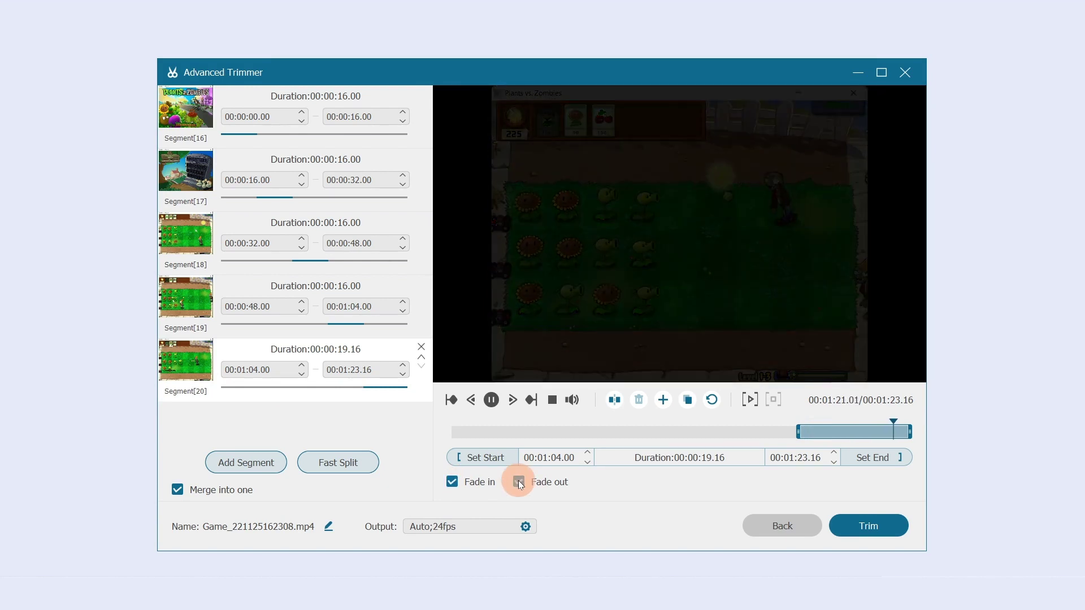
click(328, 527)
text(FonePaw)
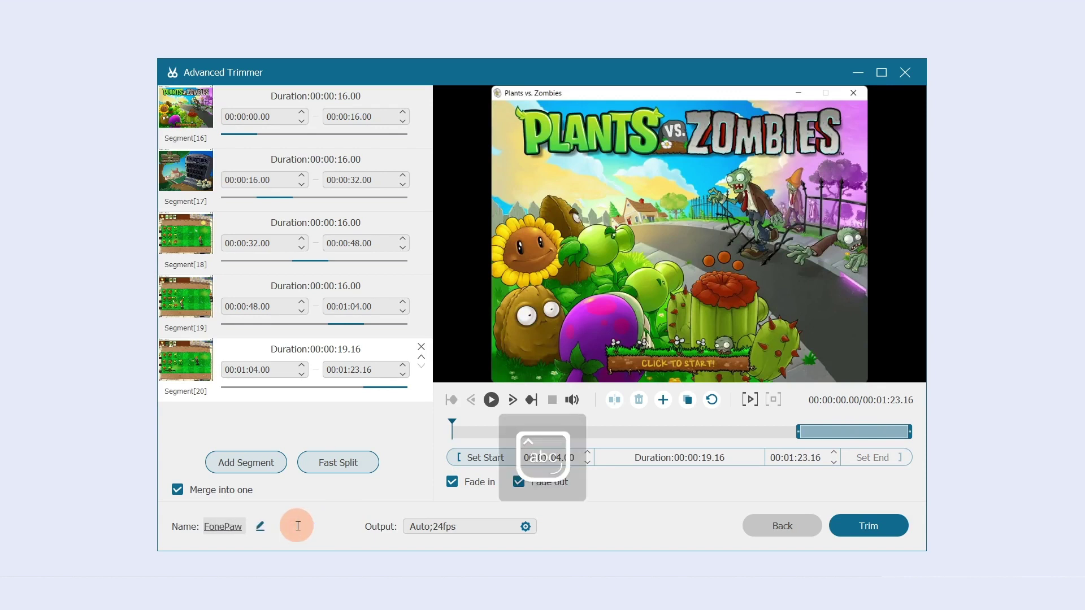
Step: Set the output to 320kbps MP3 audio and export the trimmed FonePaw.mp3
click(517, 527)
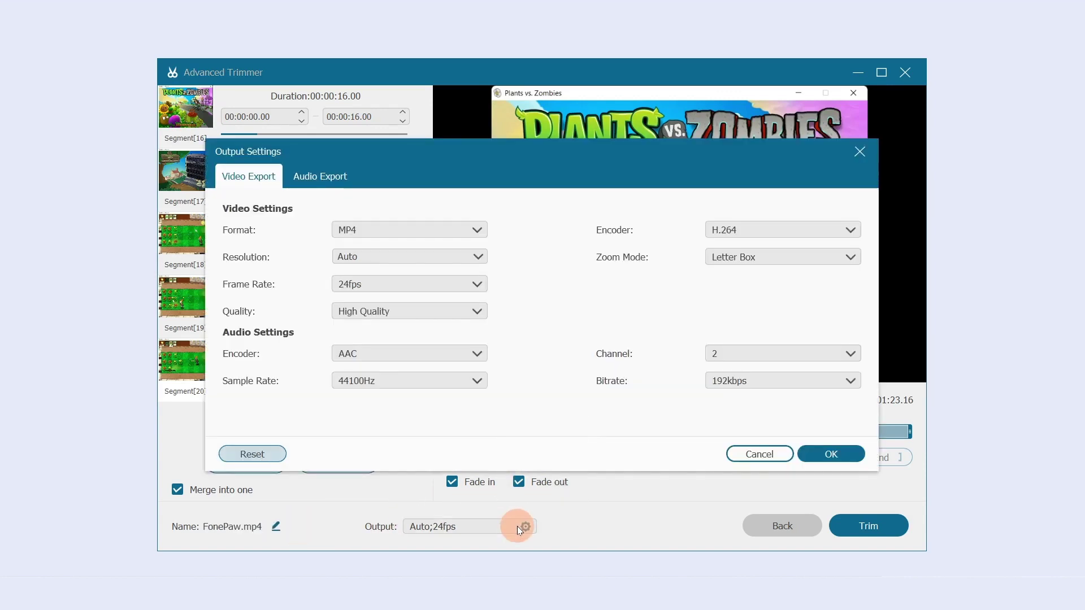
click(302, 176)
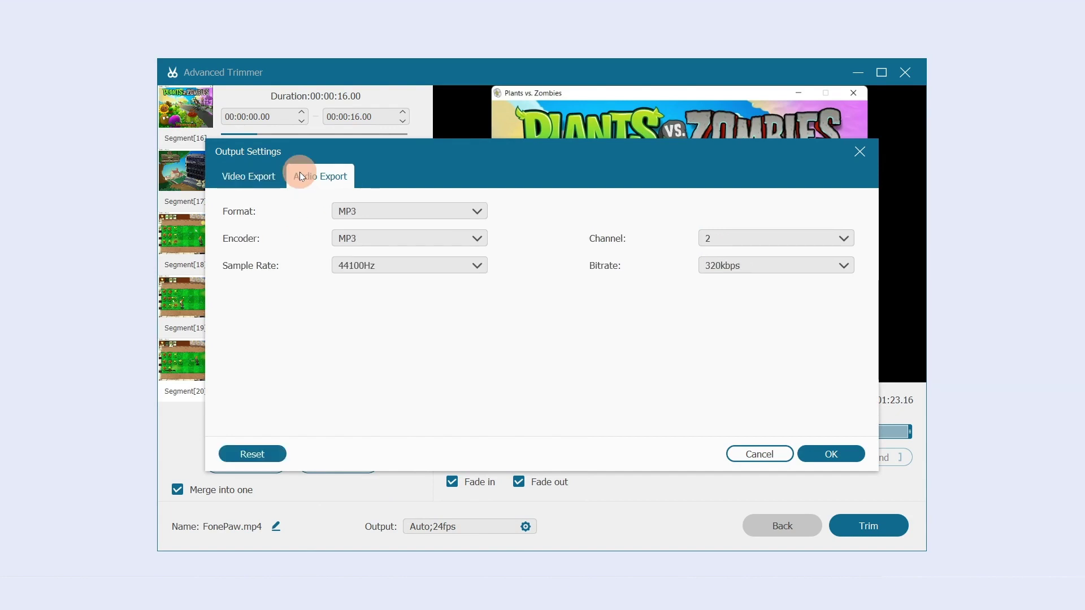
click(826, 450)
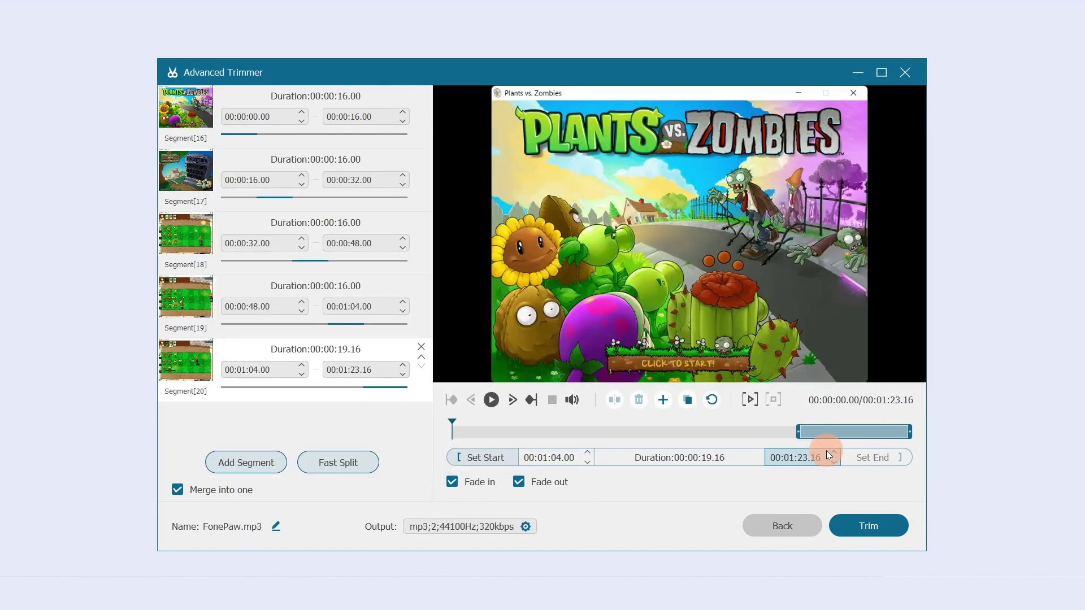
click(862, 520)
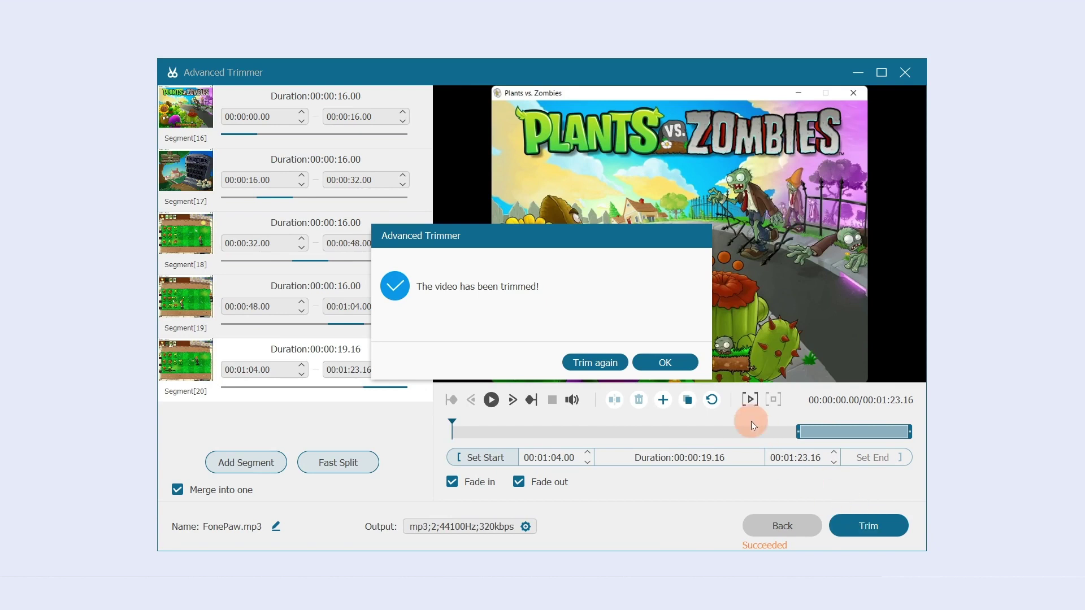
click(666, 361)
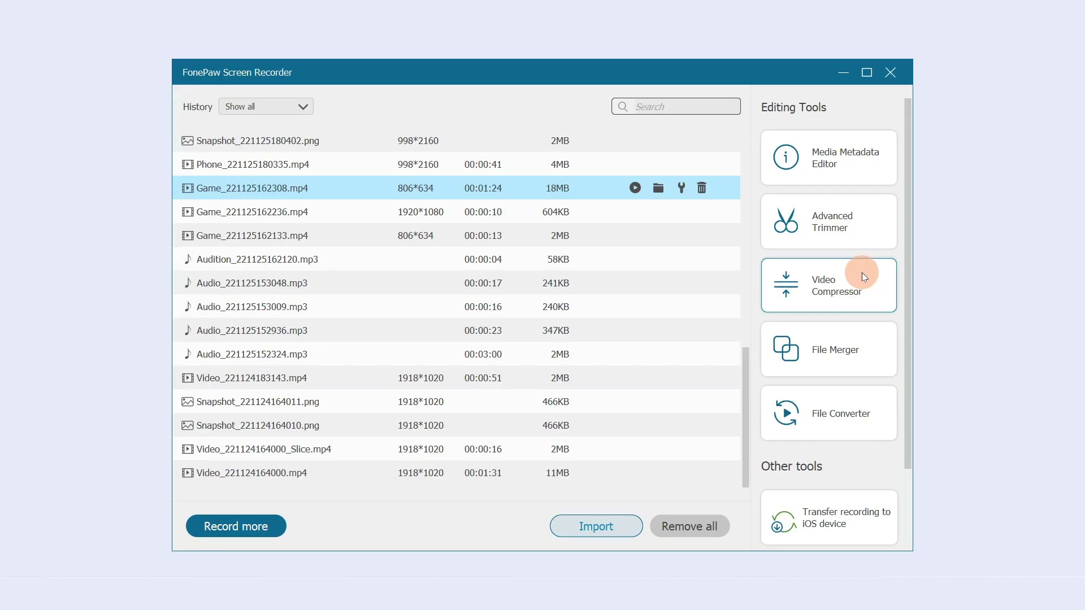
Step: Set Game_221125162308.mp4's compression target to 10MB, keeping MP4 and Auto resolution
click(862, 272)
double_click(524, 229)
text(10MB)
click(585, 263)
drag(586, 316, 589, 358)
key(Escape)
click(582, 292)
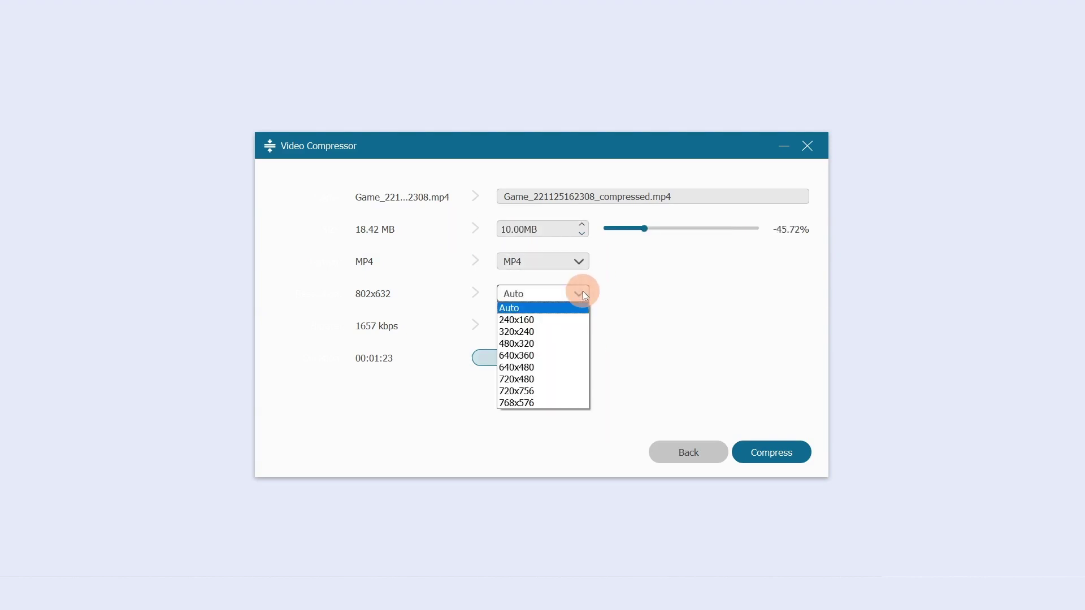
click(582, 292)
click(552, 358)
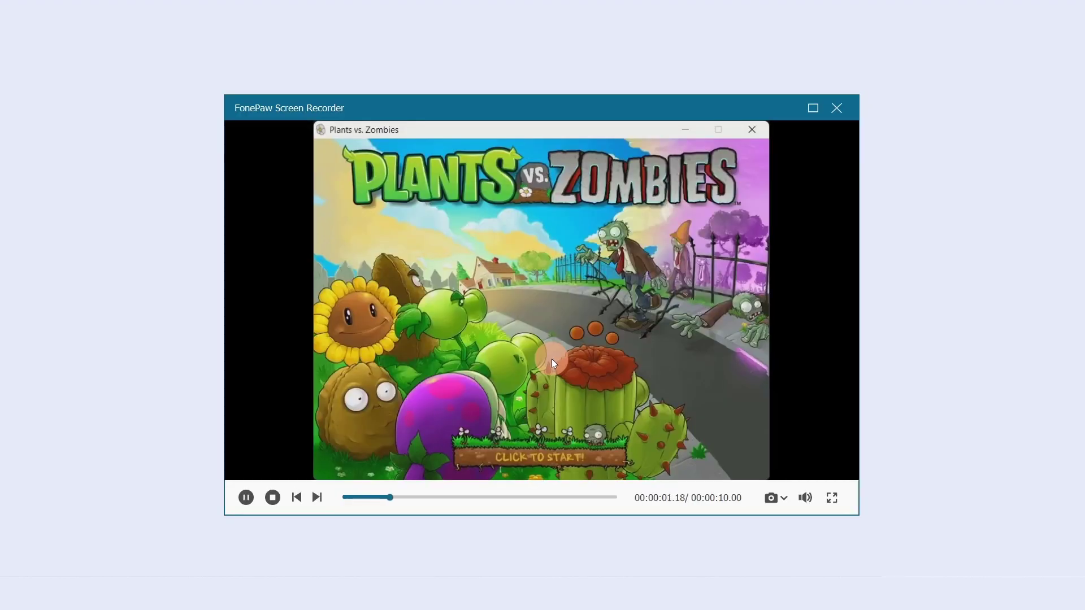
click(836, 108)
click(762, 446)
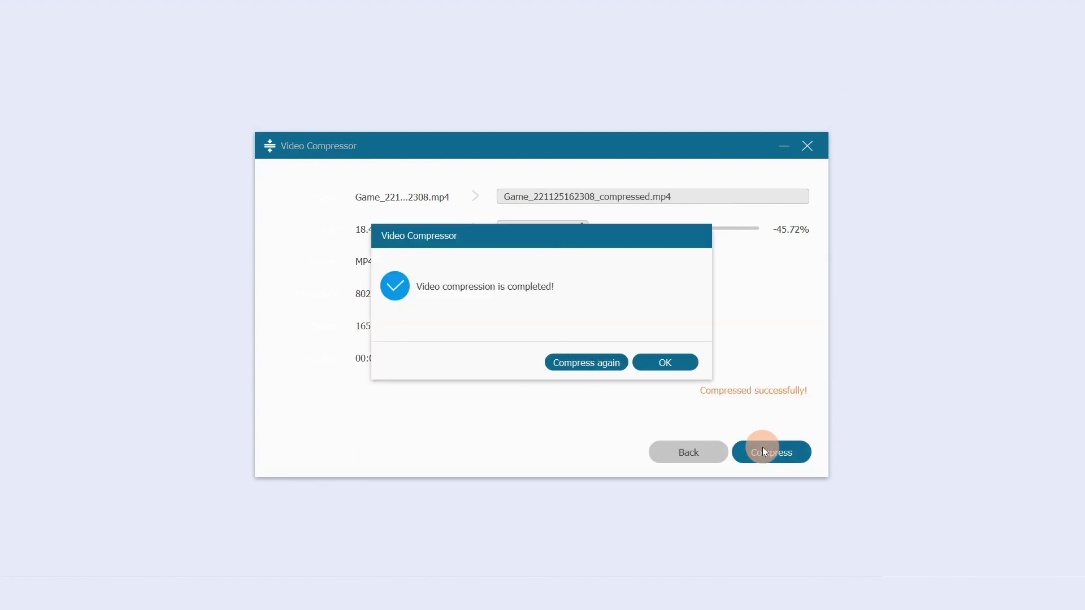
click(681, 362)
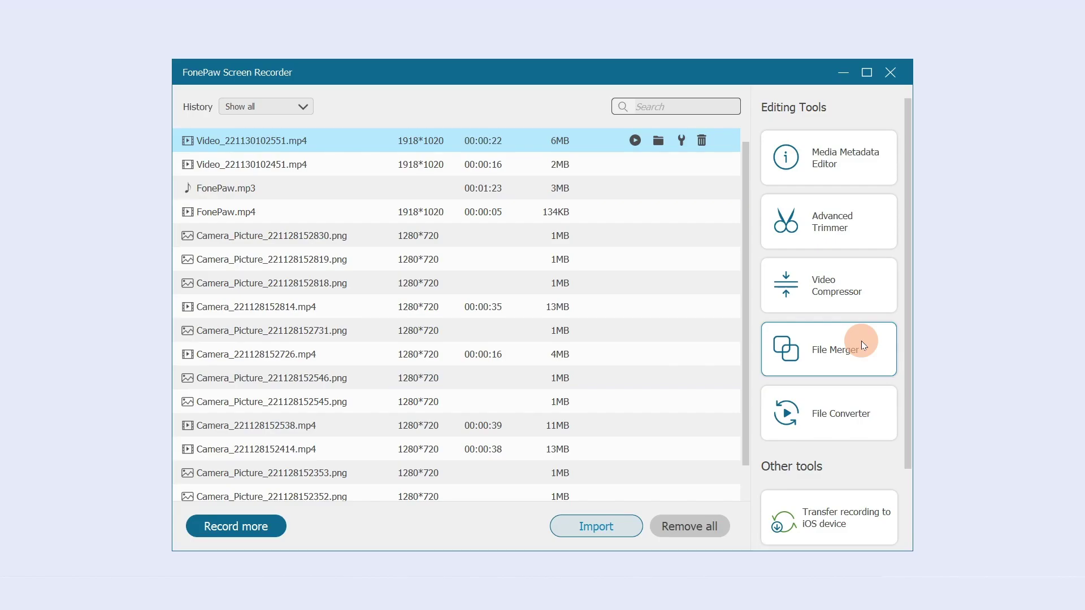
Step: Add two recordings to the File Merger and move the anime clip to second position
click(862, 341)
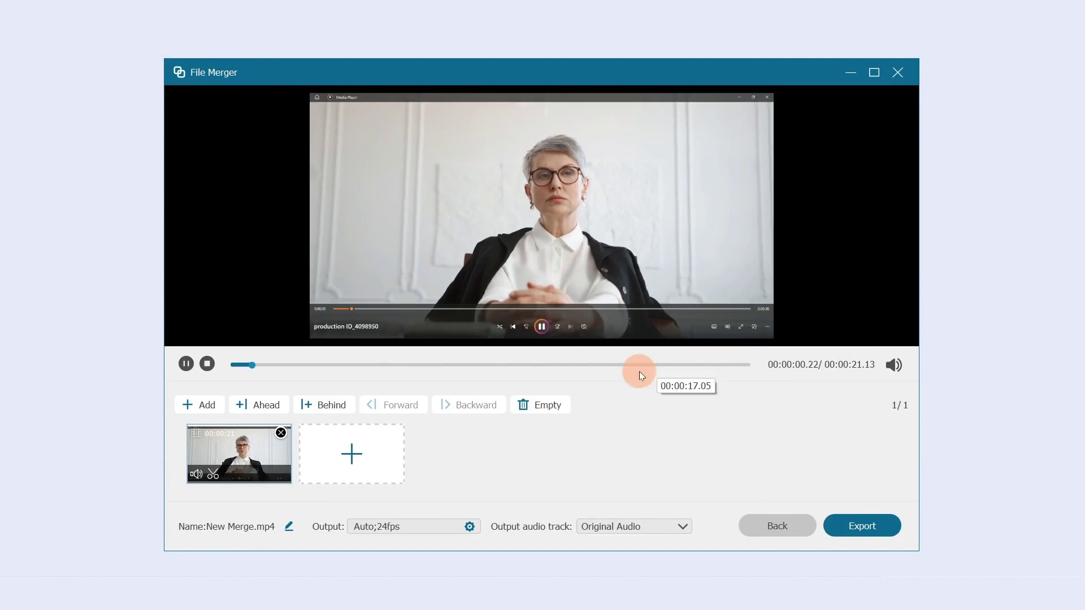
click(374, 459)
click(402, 208)
ctrl+click(402, 226)
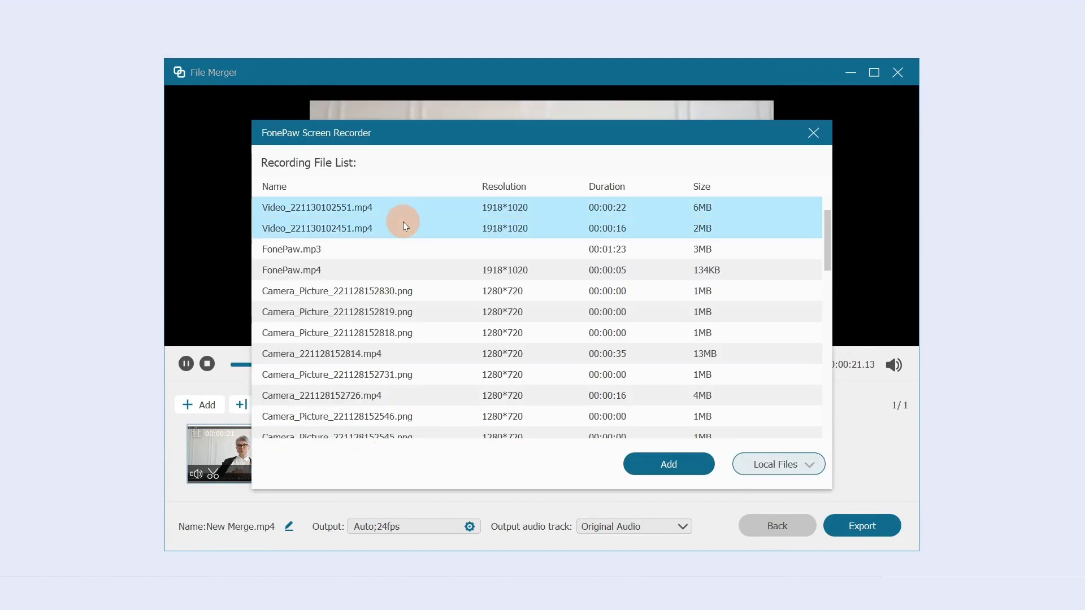
click(629, 452)
click(473, 443)
click(379, 405)
Step: Export the merged clips as the 320kbps MP3 New Merge.mp3
click(289, 527)
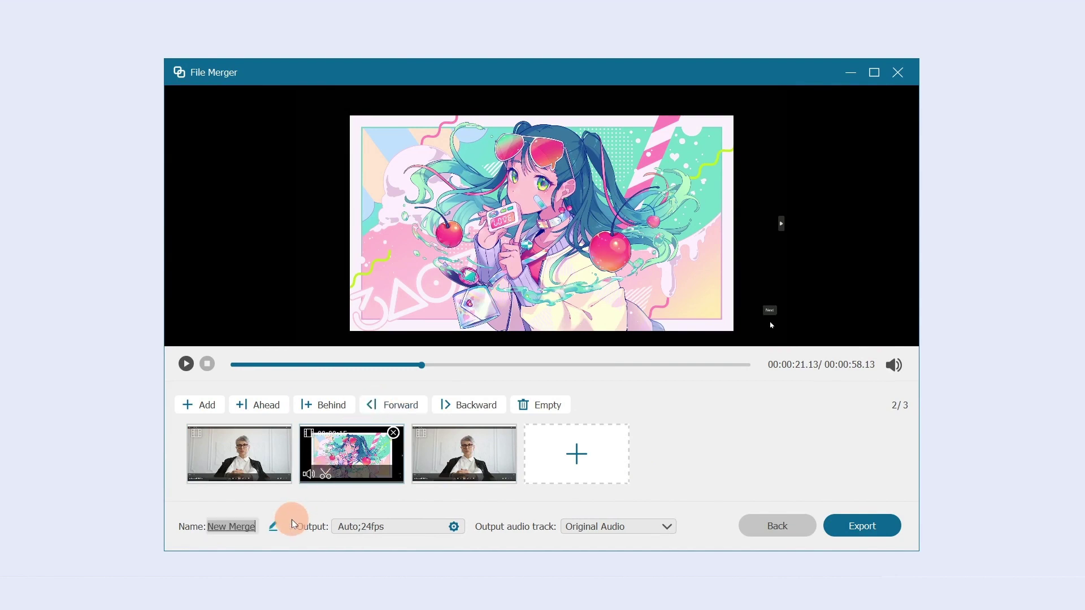
click(457, 527)
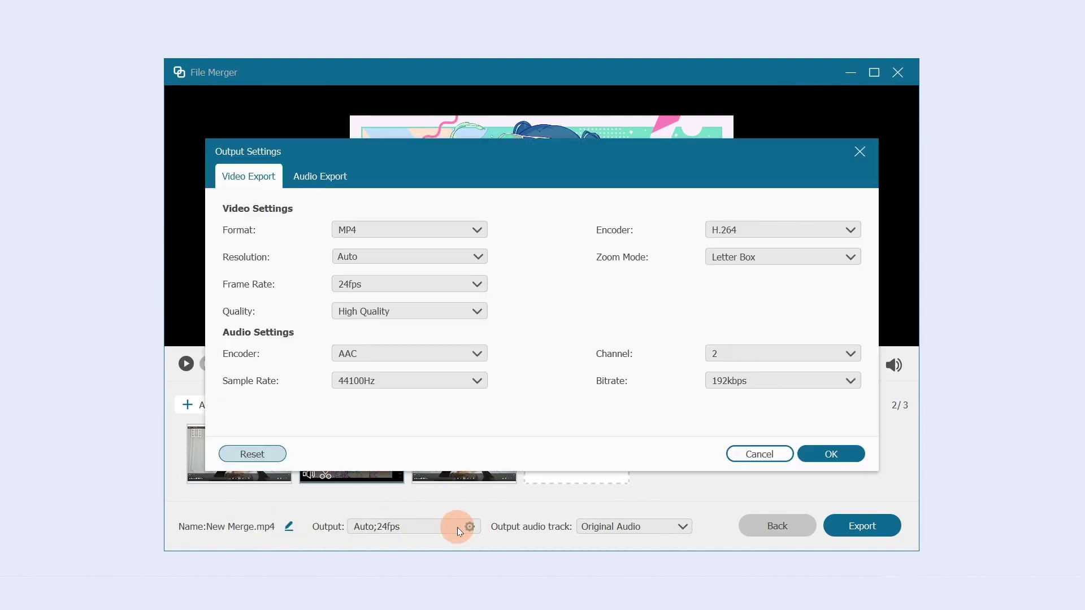
click(334, 173)
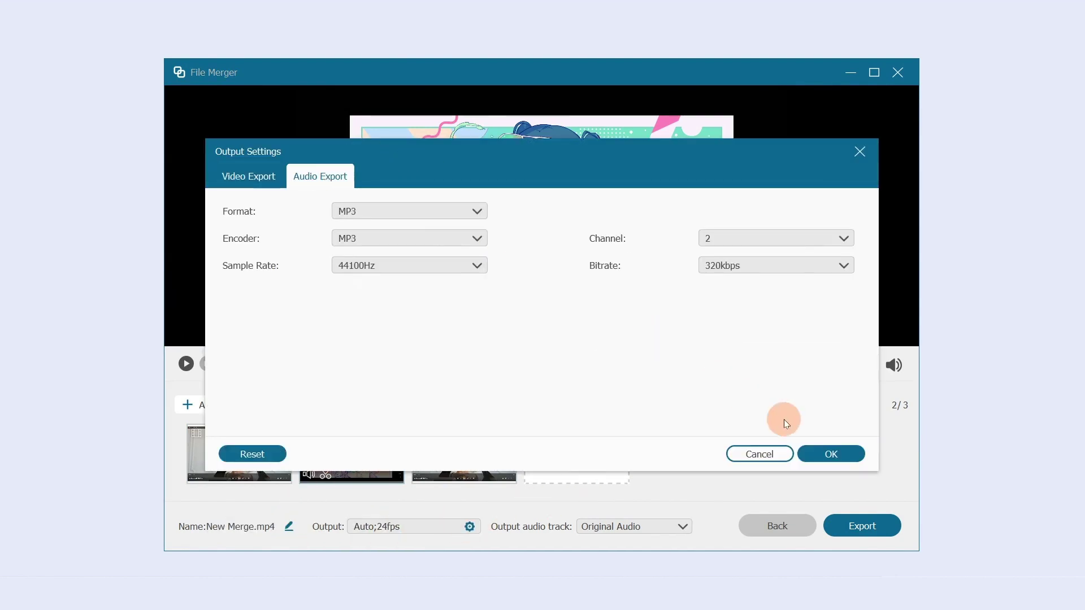
click(832, 459)
click(676, 527)
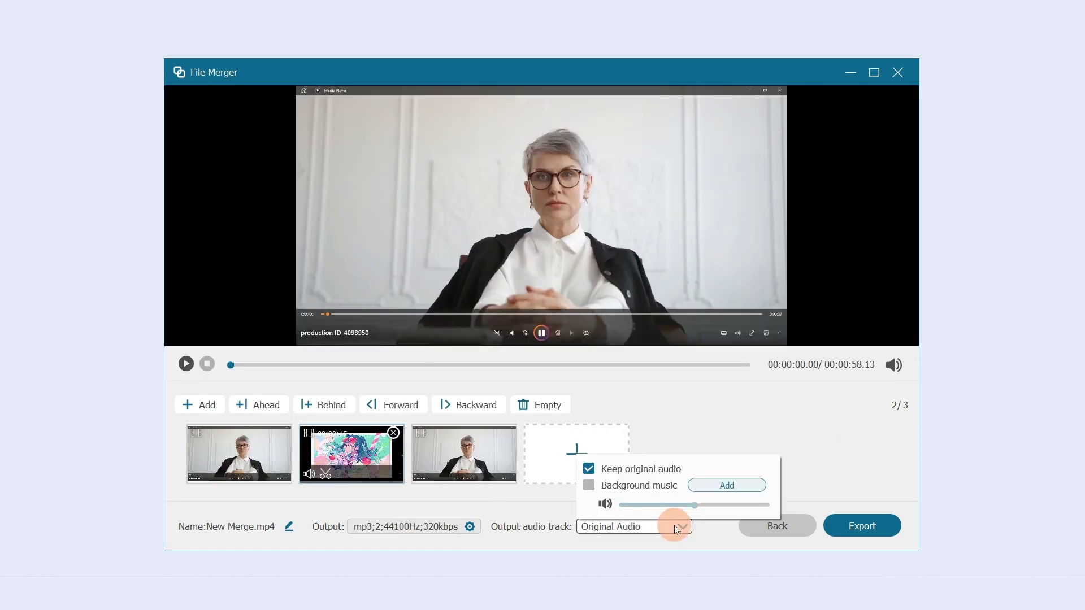
click(674, 524)
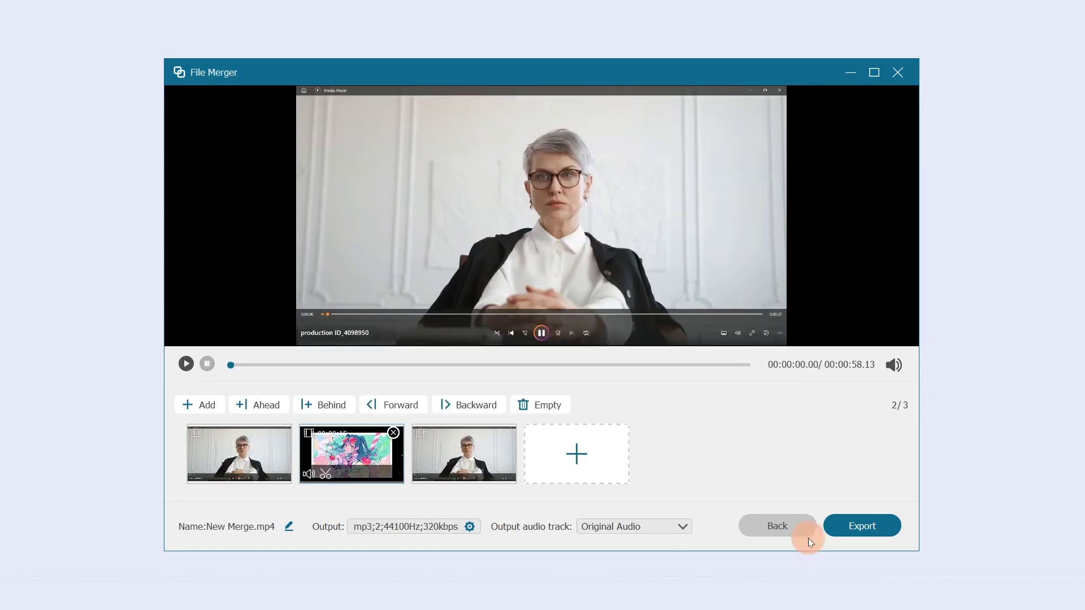
click(883, 528)
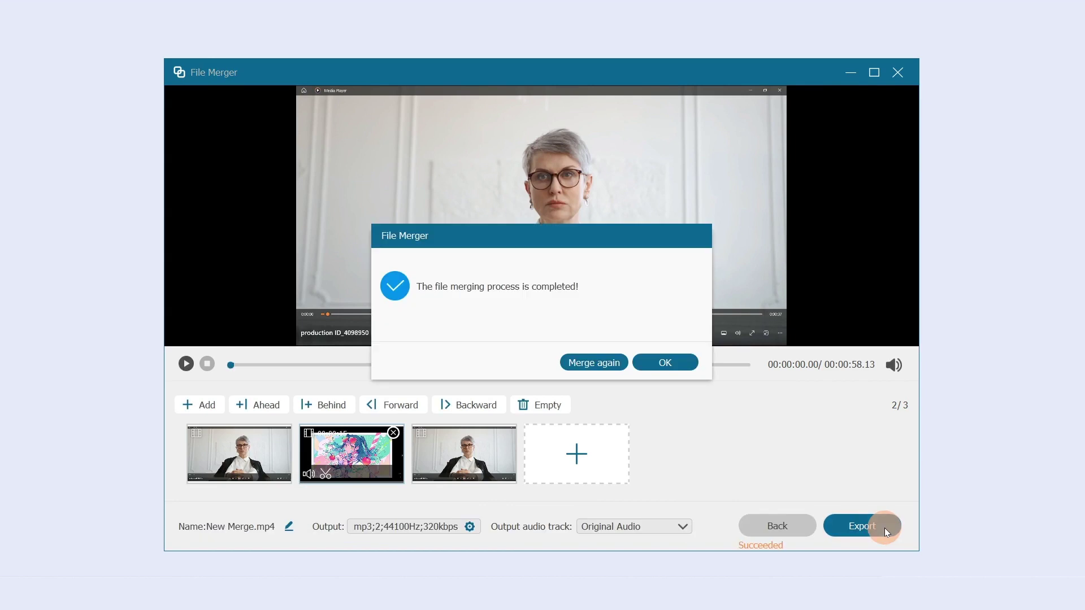
click(651, 362)
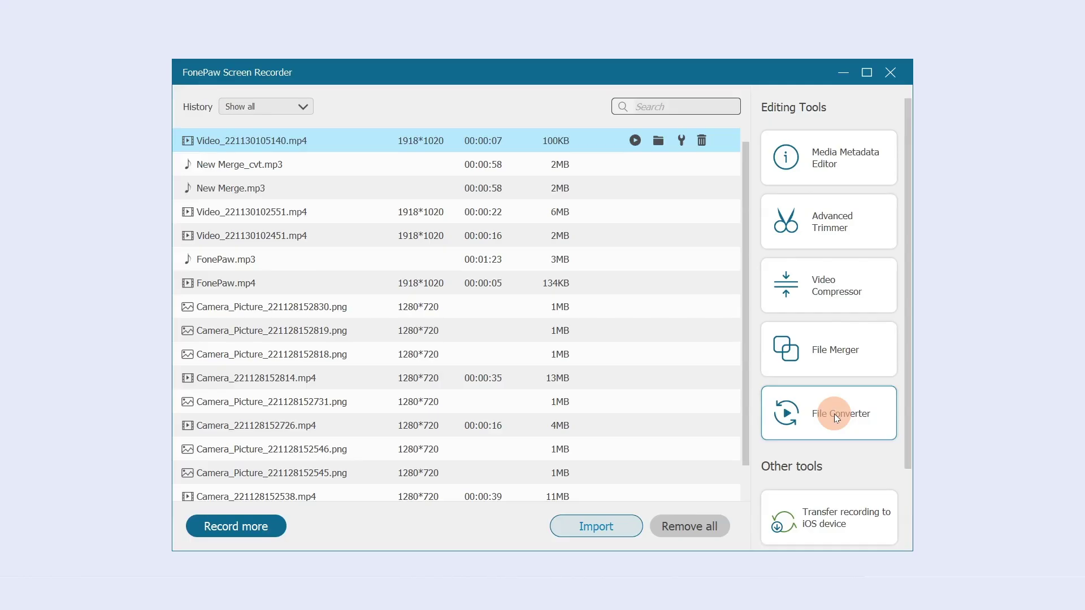
Step: Review the newest recording's video settings, keeping MP4, Auto resolution and High Quality
click(836, 416)
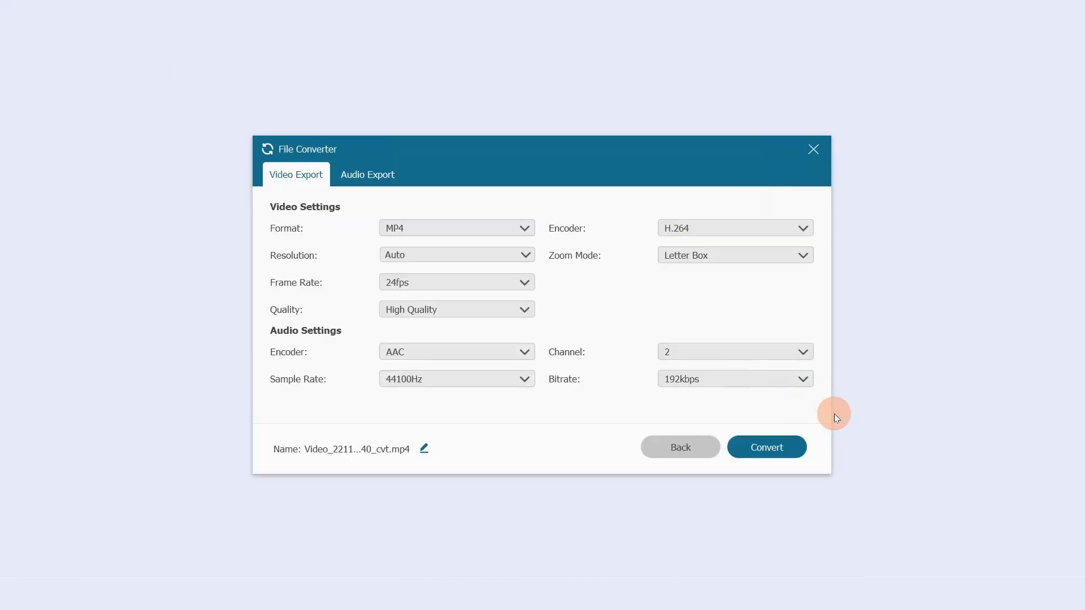
click(502, 225)
click(502, 225)
click(514, 253)
click(514, 253)
click(516, 309)
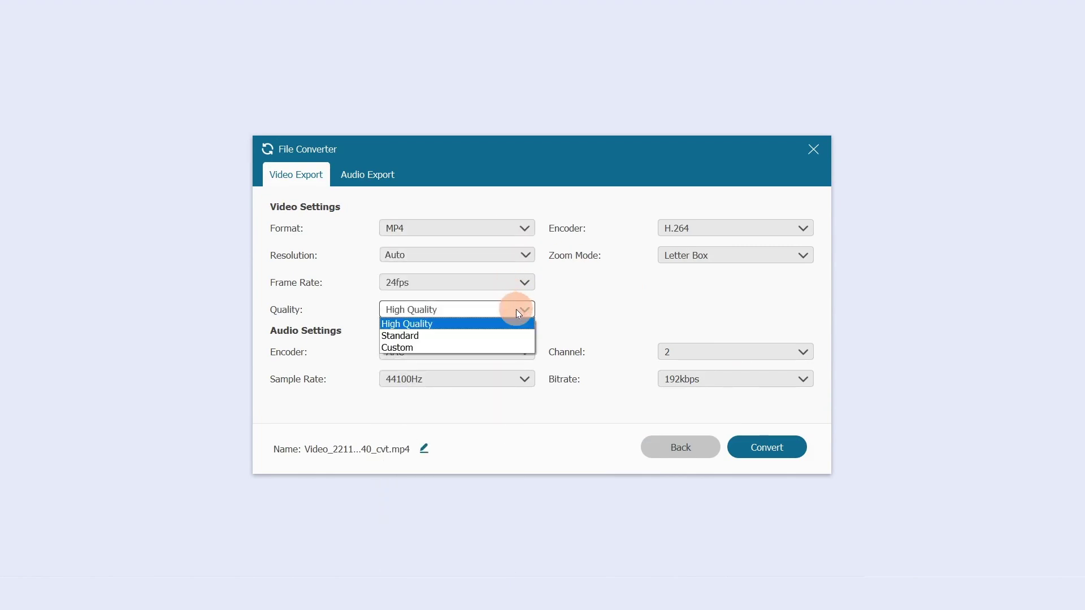
click(516, 310)
Step: Switch to Audio Export with MP3 format, MP3 encoder and 44100Hz sample rate
click(372, 179)
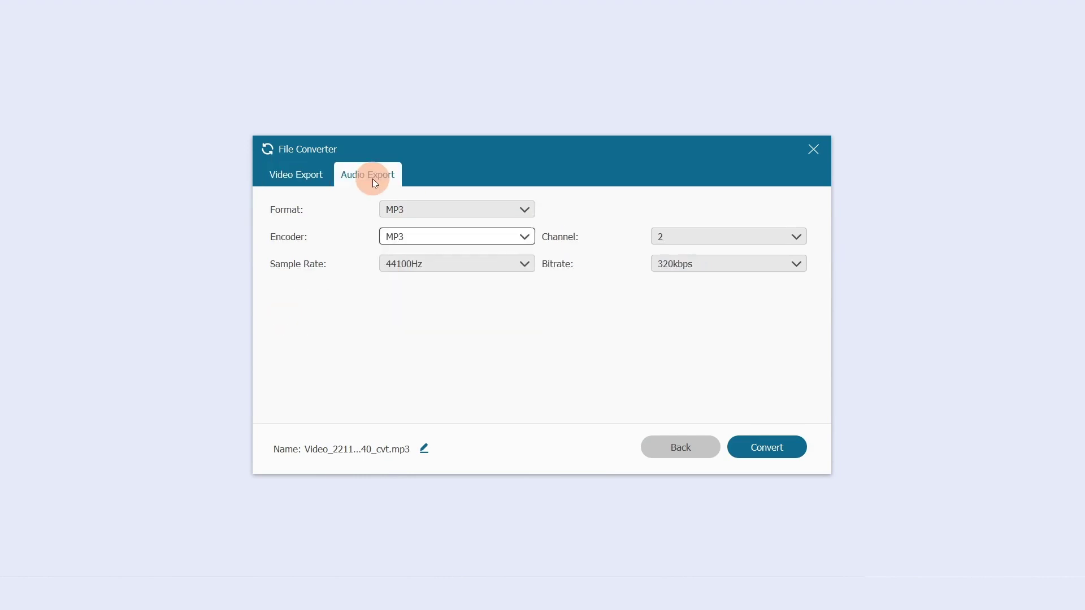
click(408, 211)
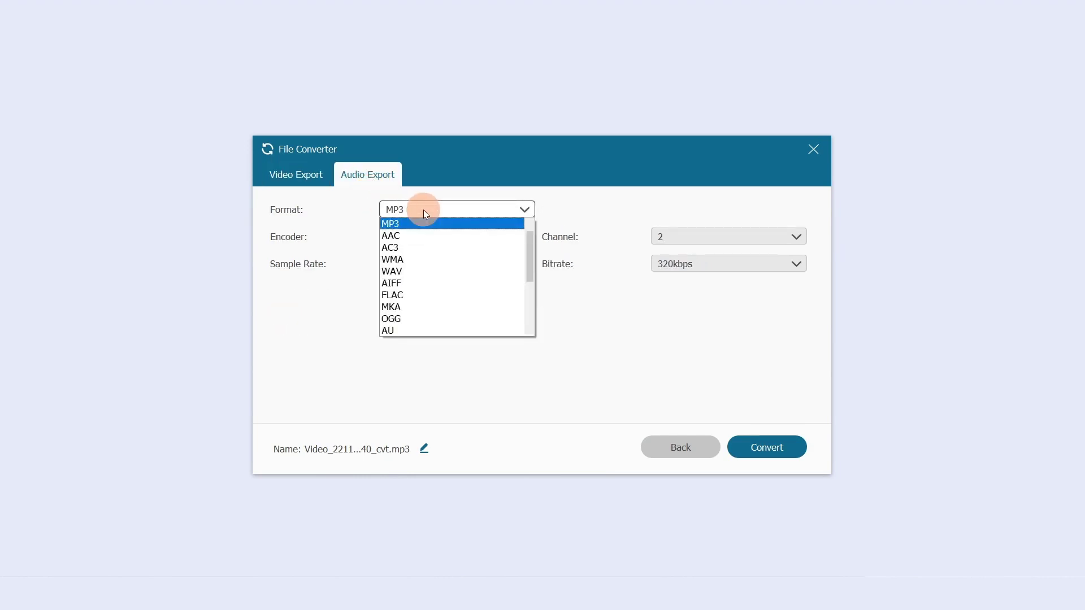
click(423, 210)
click(478, 239)
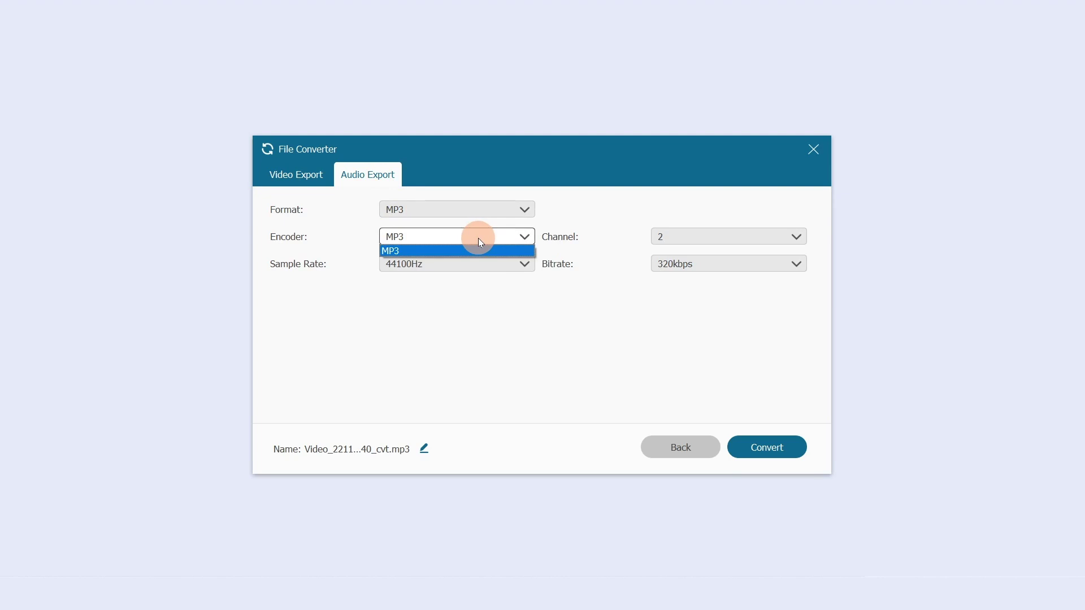
click(479, 238)
click(477, 266)
click(477, 266)
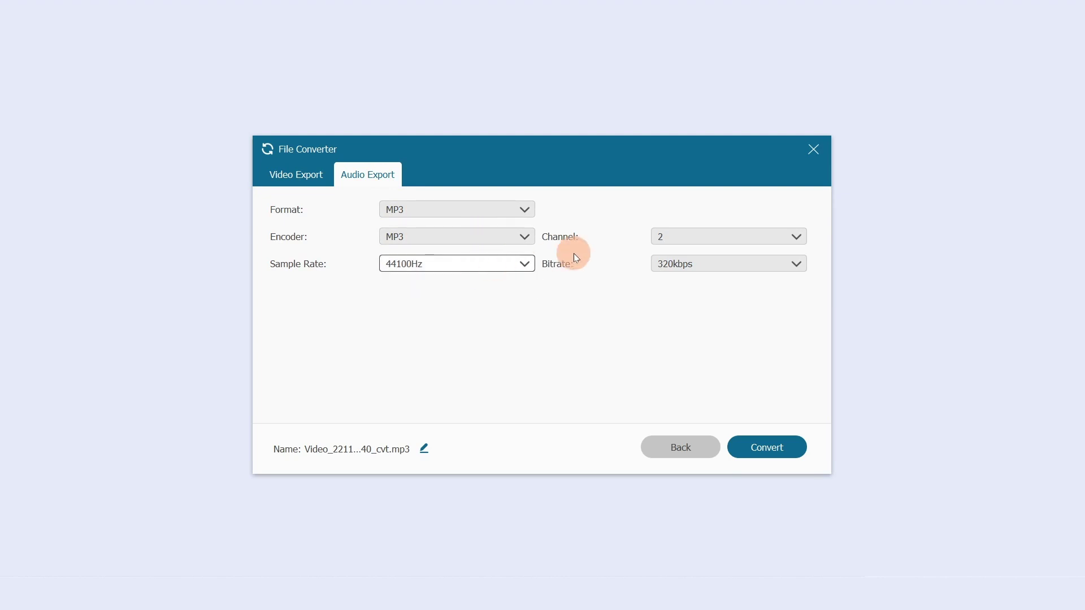
Step: Keep 2 channels and 320kbps, then convert the recording to MP3
click(764, 232)
click(764, 233)
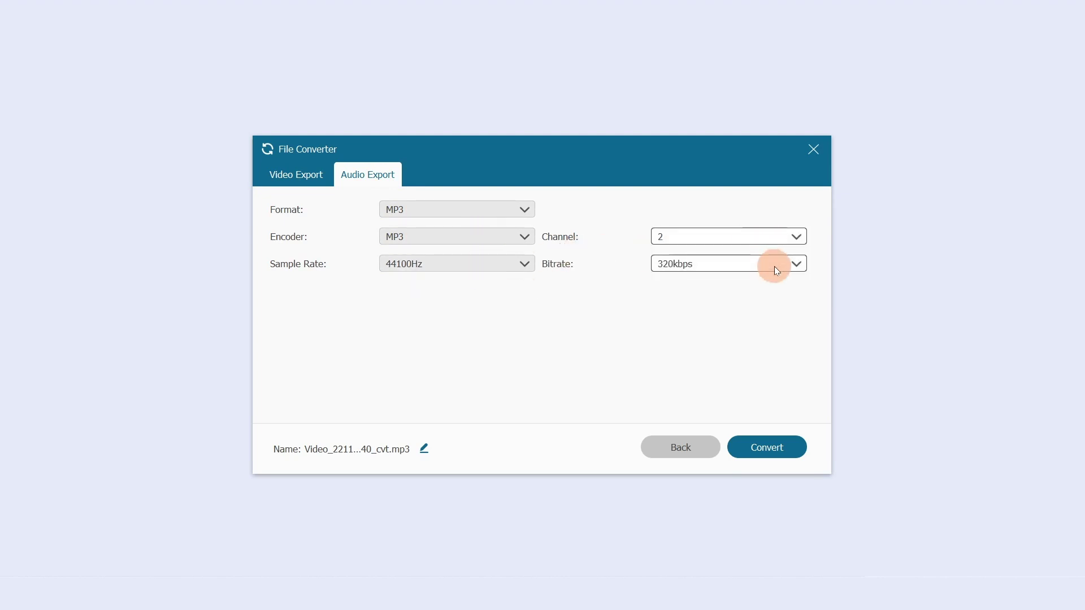
click(774, 266)
click(775, 267)
click(765, 440)
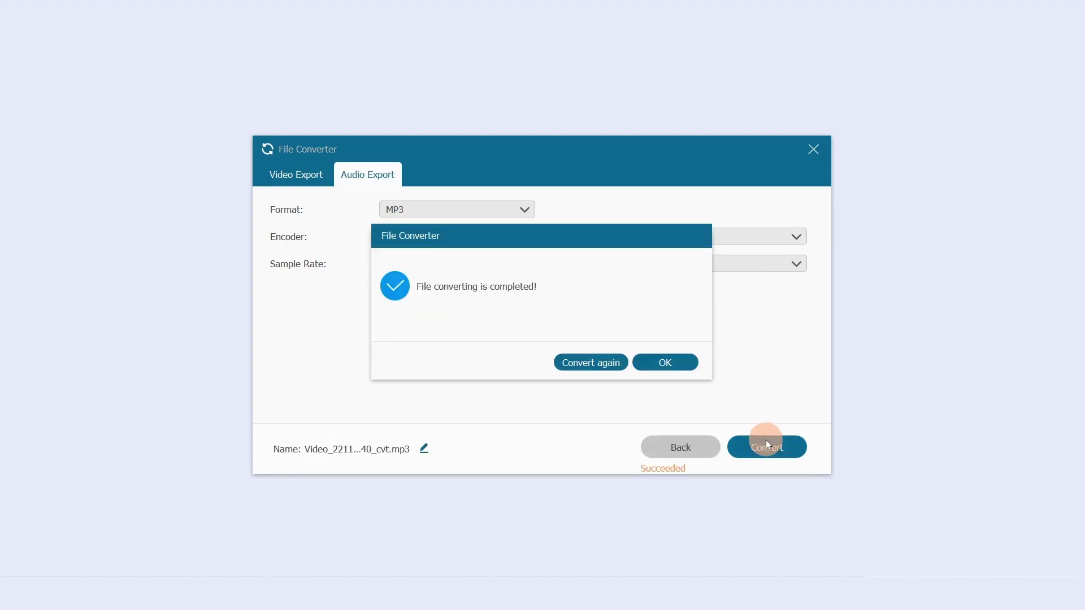
click(683, 359)
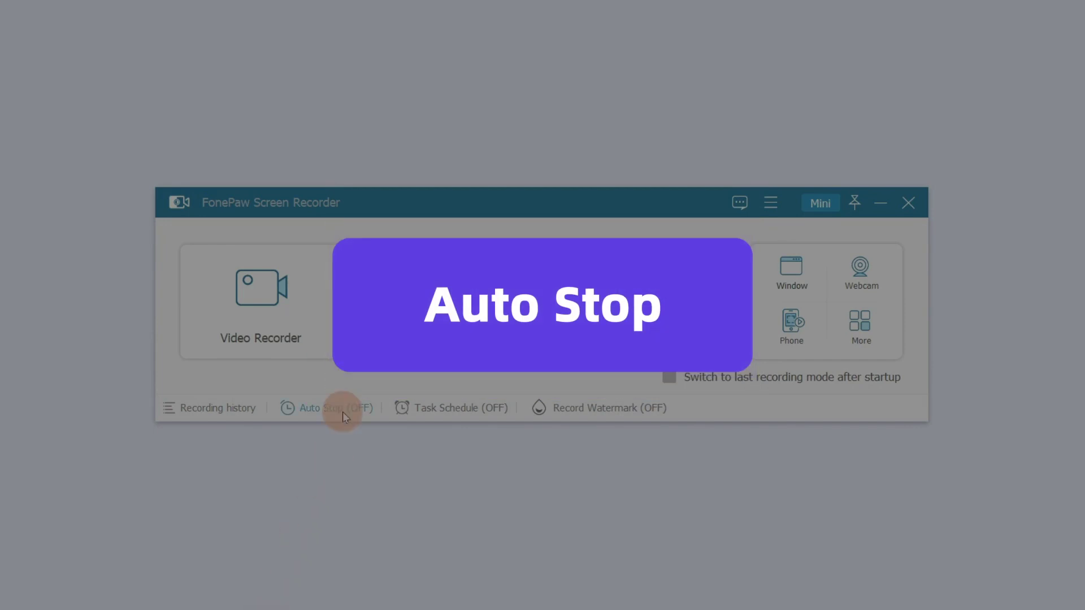
Step: Set Auto Stop by recording length with a 00:01:00 file length
click(343, 412)
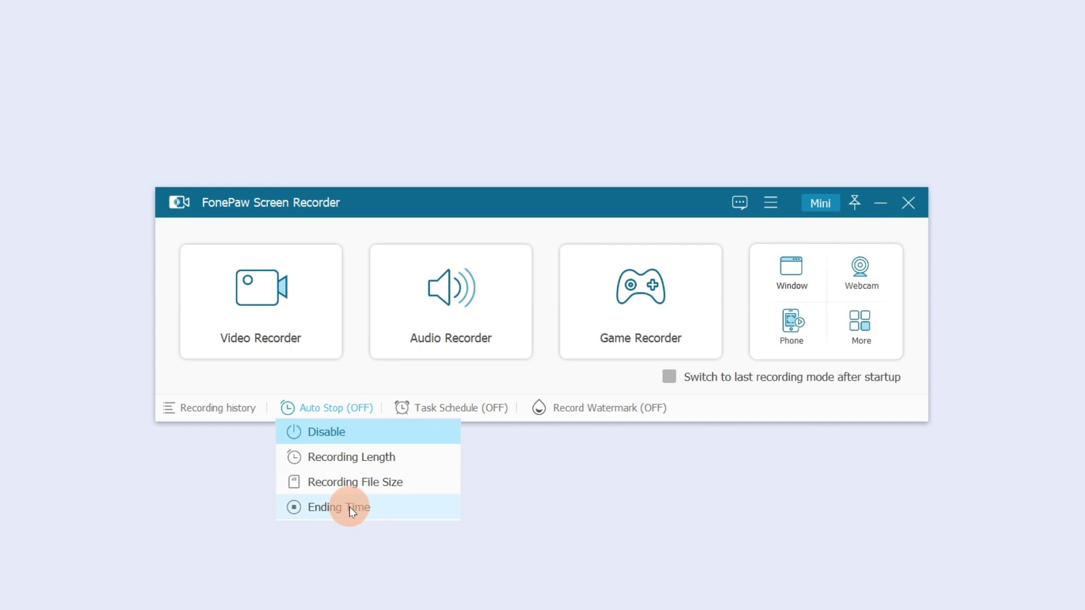
click(348, 454)
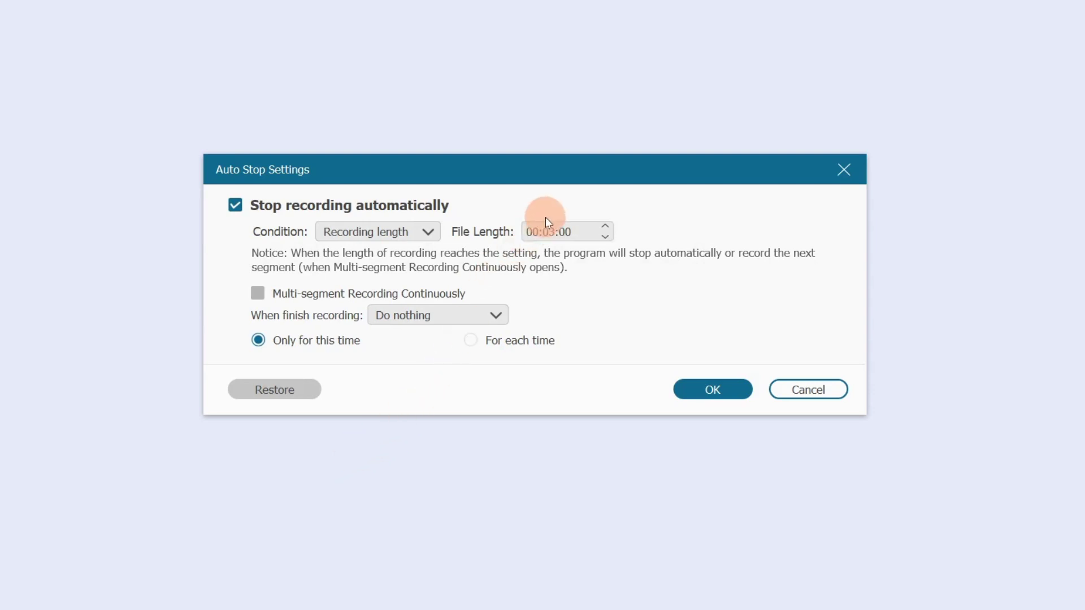
click(555, 230)
text(01)
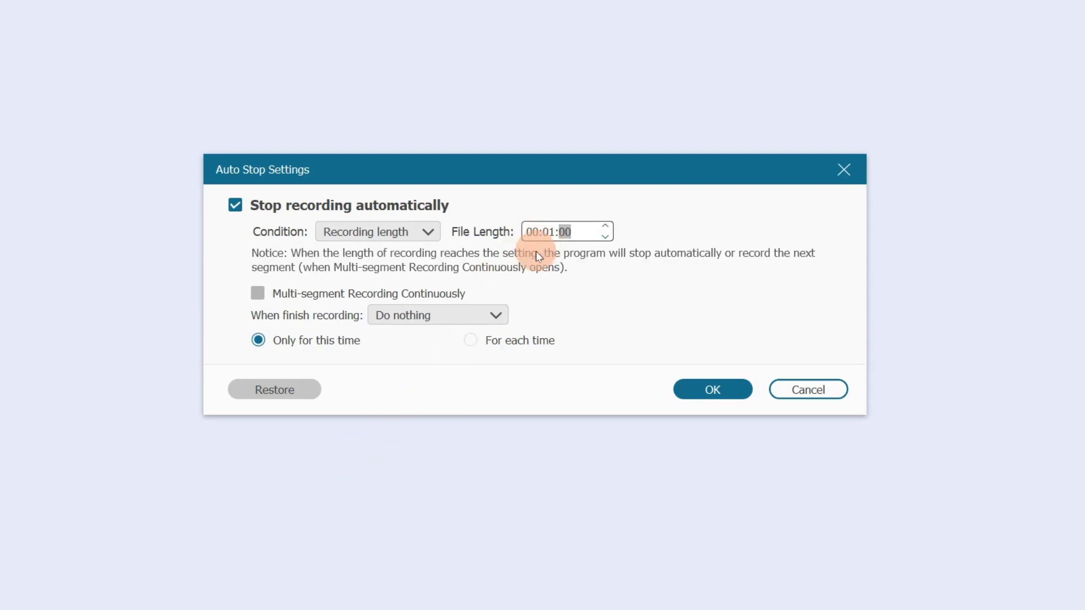
Step: Enable multi-segment recording with a 5-minute total length, then start recording
click(258, 293)
click(281, 342)
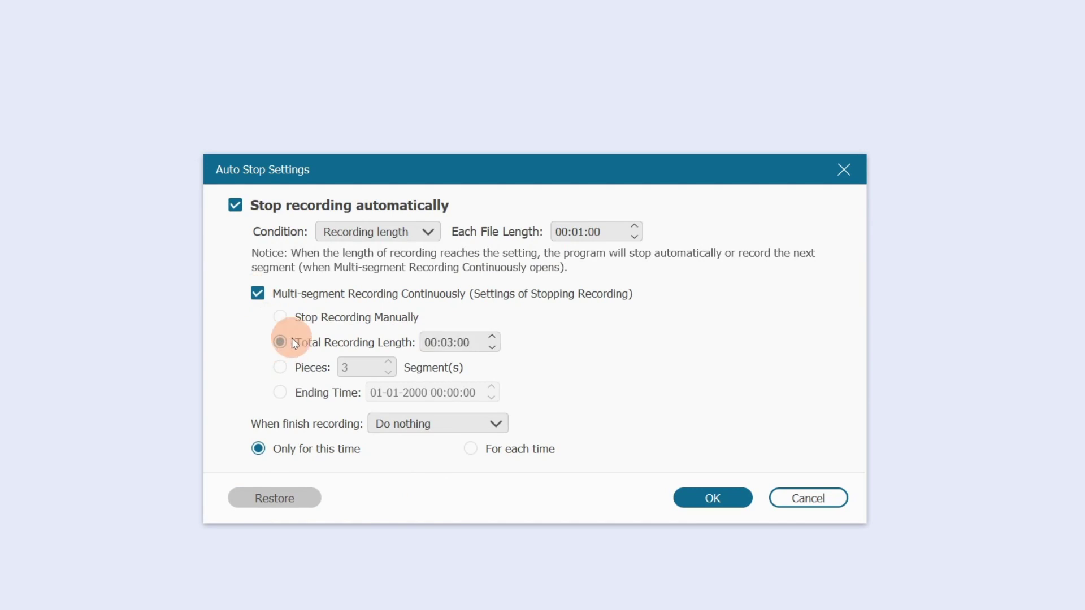
click(451, 343)
text(05)
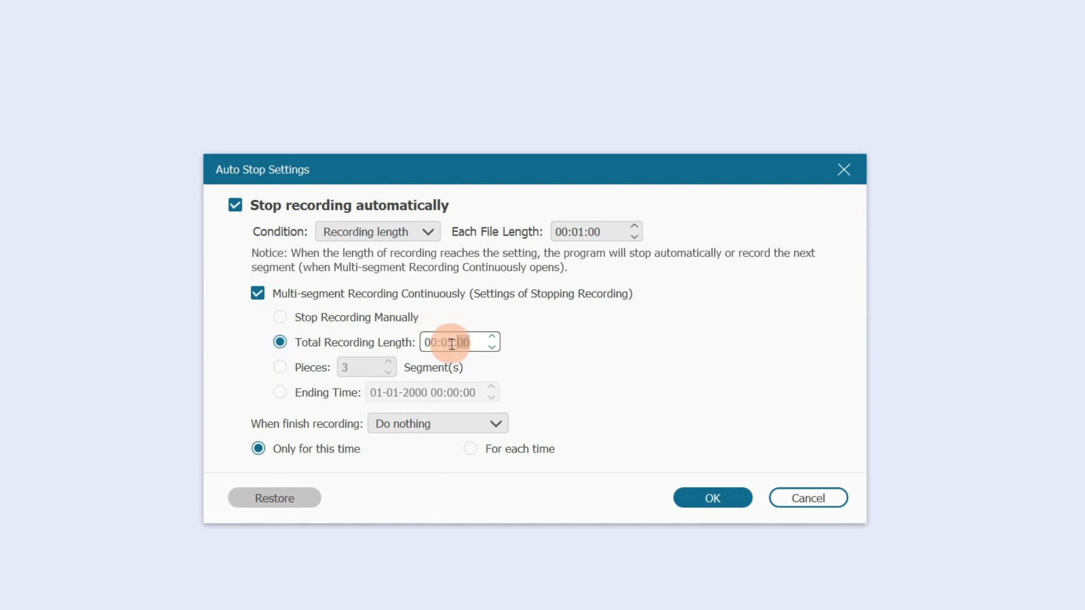
click(706, 497)
click(818, 308)
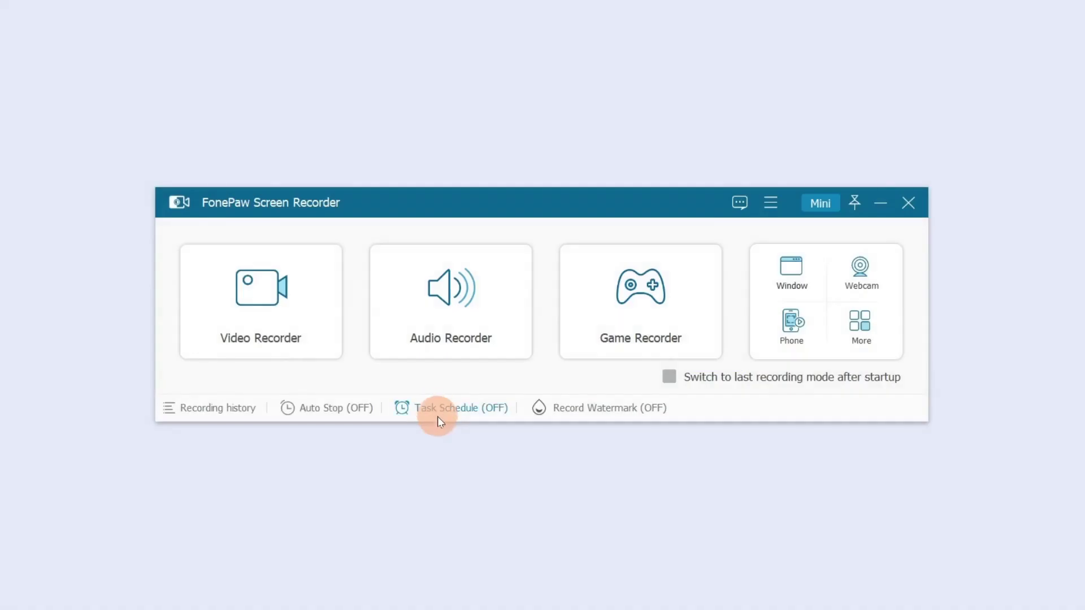
Step: Add a scheduled task named FonePaw starting at 10:58:03
click(437, 412)
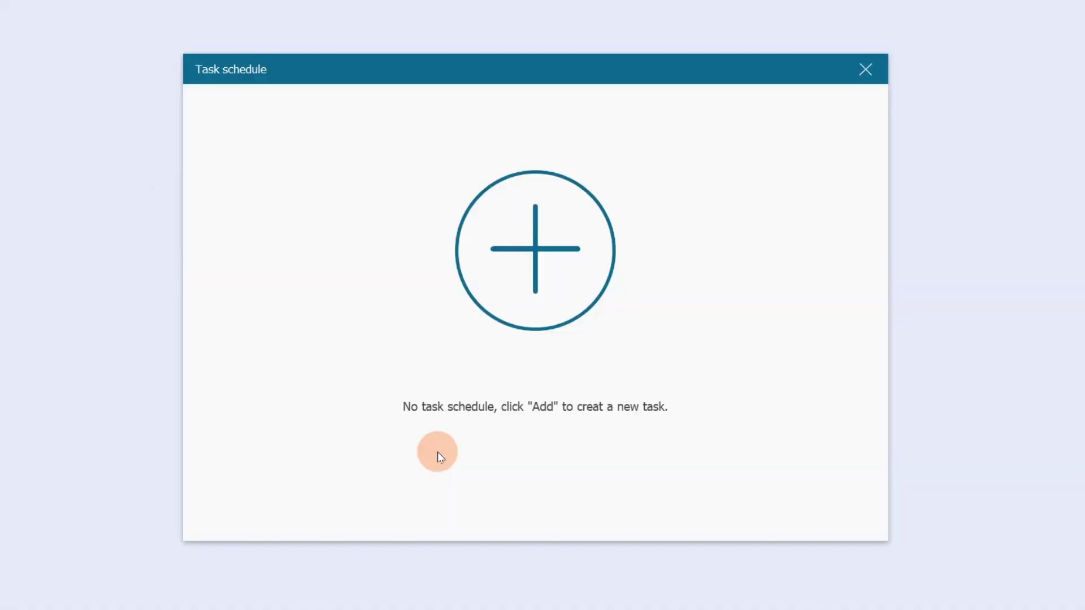
click(515, 298)
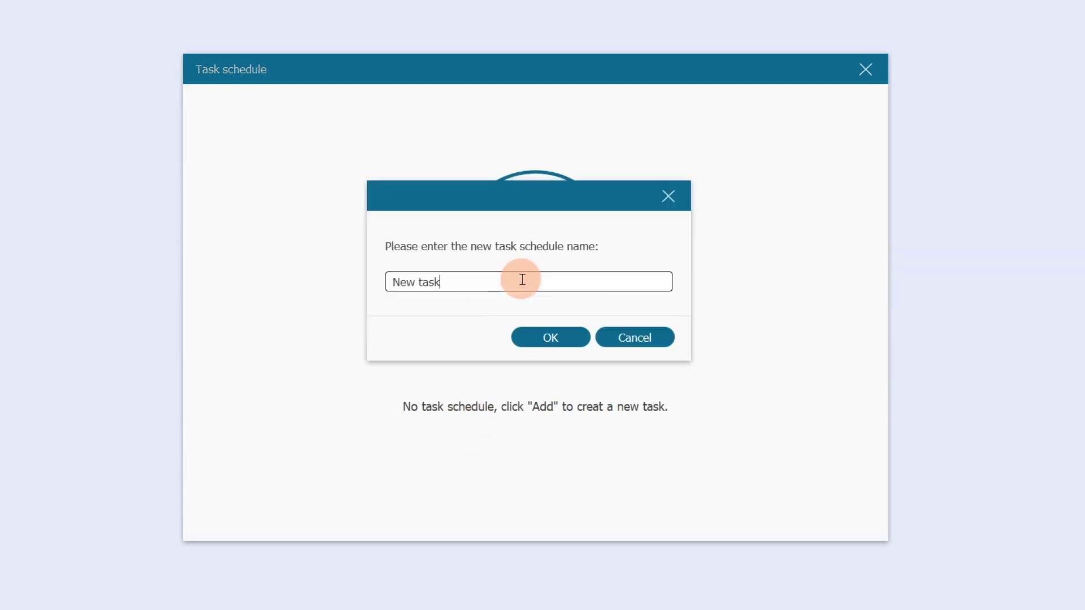
double_click(515, 278)
text(FonePaw)
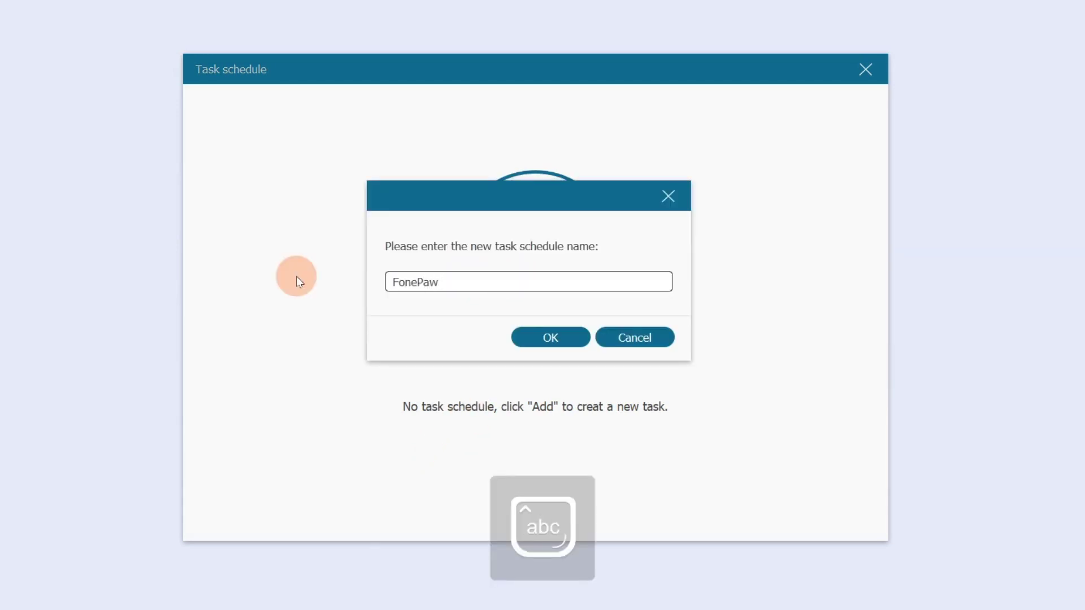
click(529, 337)
click(398, 211)
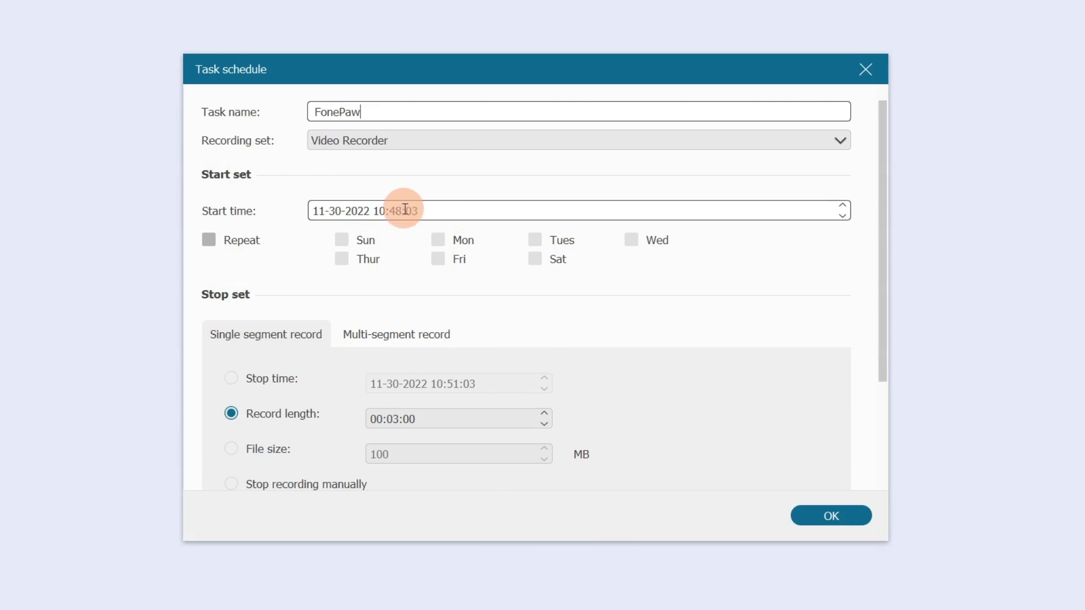
text(58)
Step: Lower the recording preset's sound volume to about two-thirds
click(350, 335)
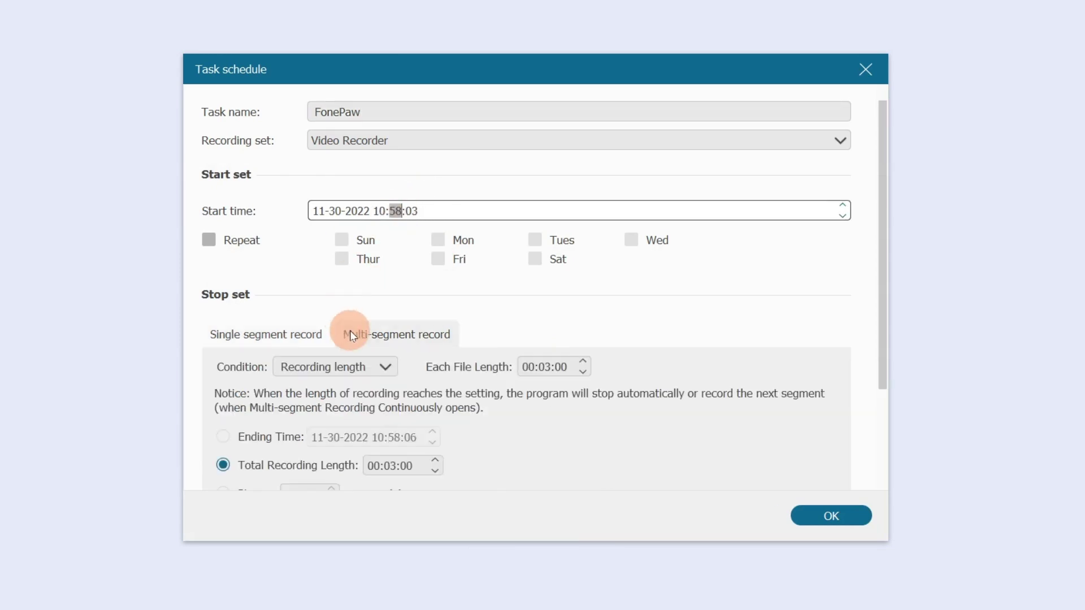
click(288, 332)
click(591, 142)
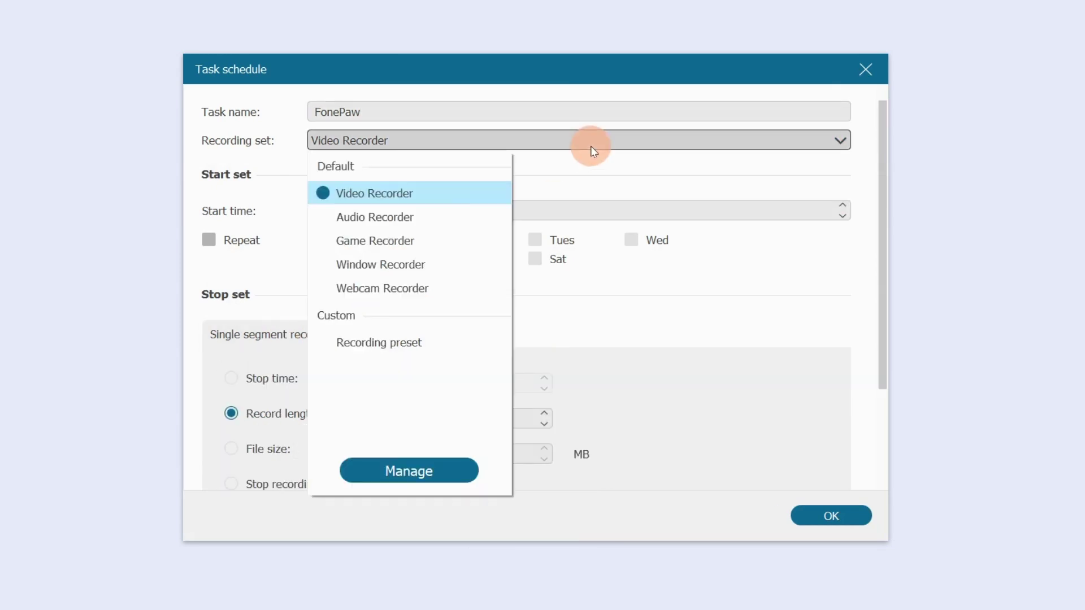
click(411, 470)
drag(808, 299, 750, 300)
click(761, 481)
drag(879, 373, 890, 460)
Step: Keep Do nothing after recording and save the FonePaw task
click(432, 447)
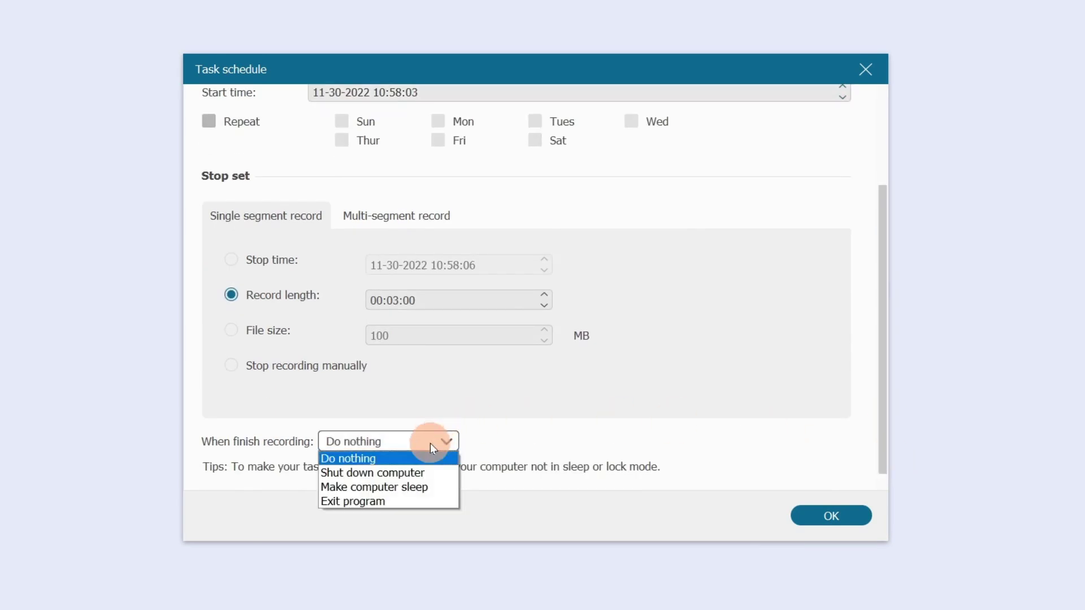
click(429, 443)
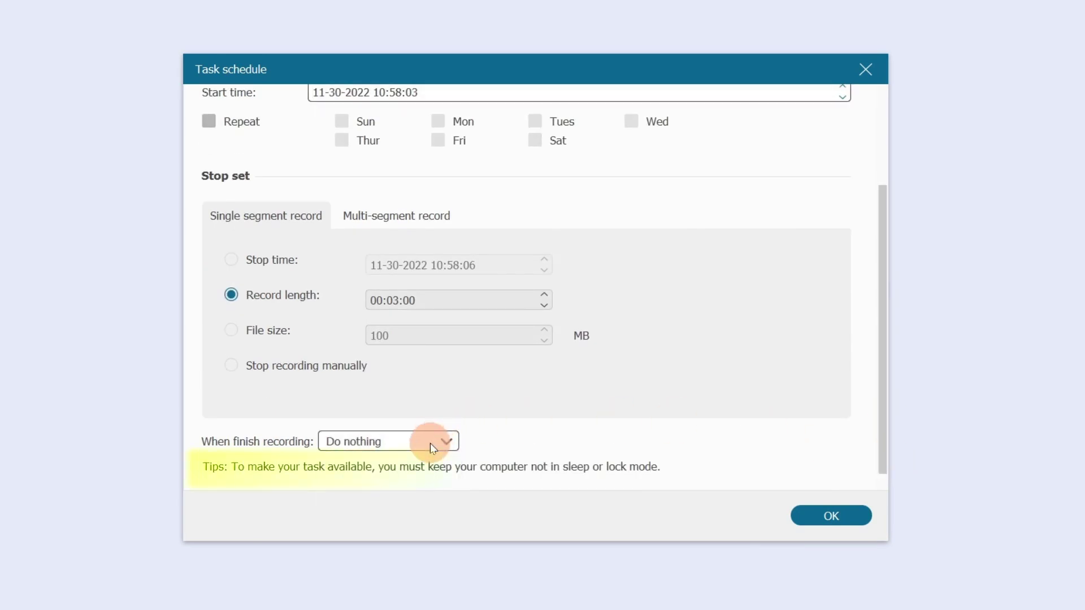
click(828, 514)
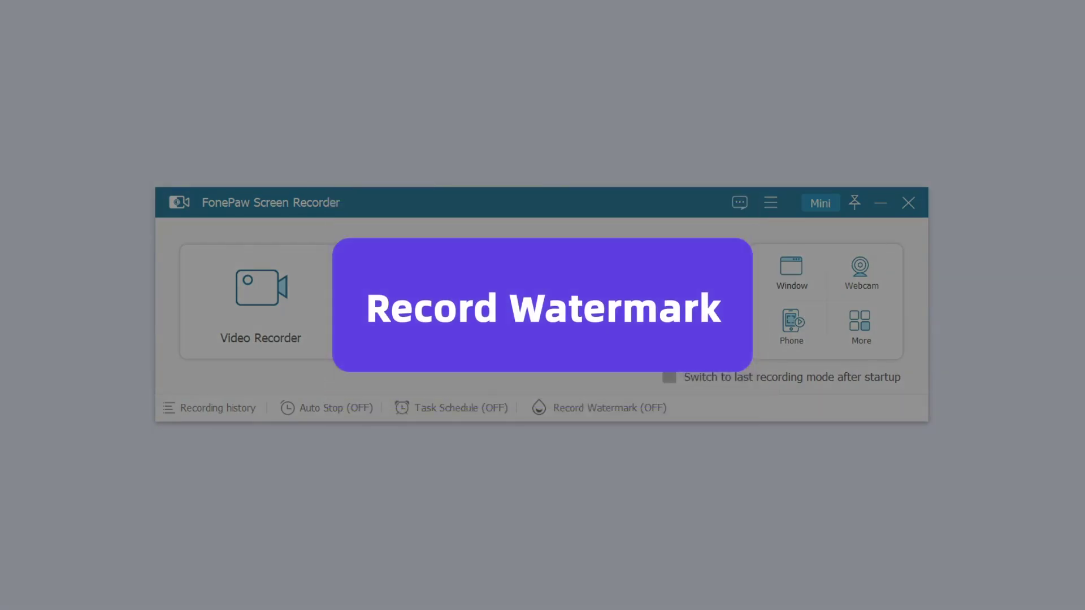
Step: Place the default text watermark at the left-middle of the frame
click(609, 413)
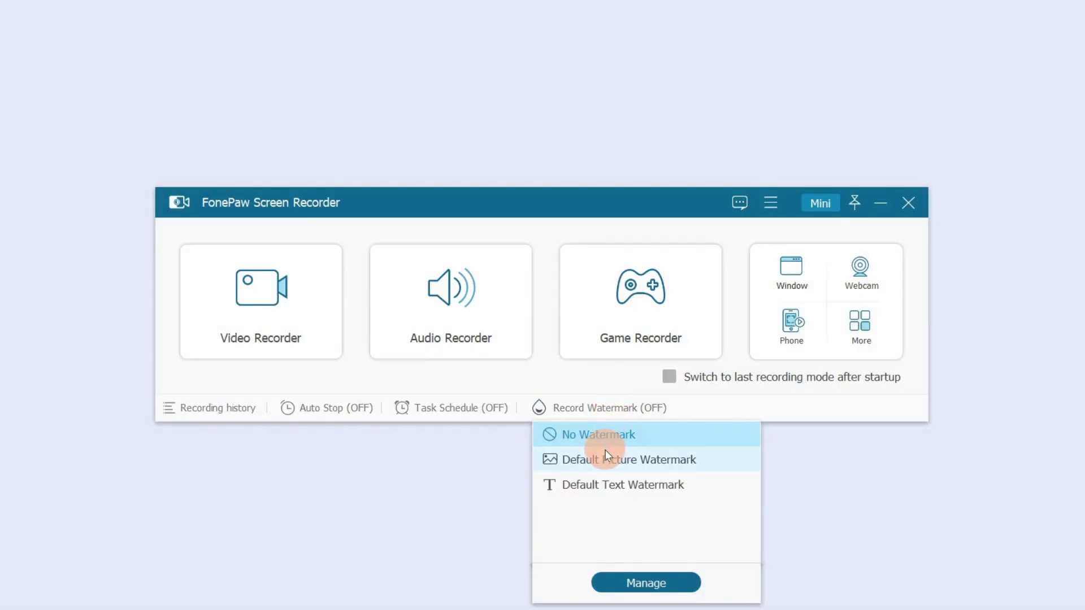
click(644, 582)
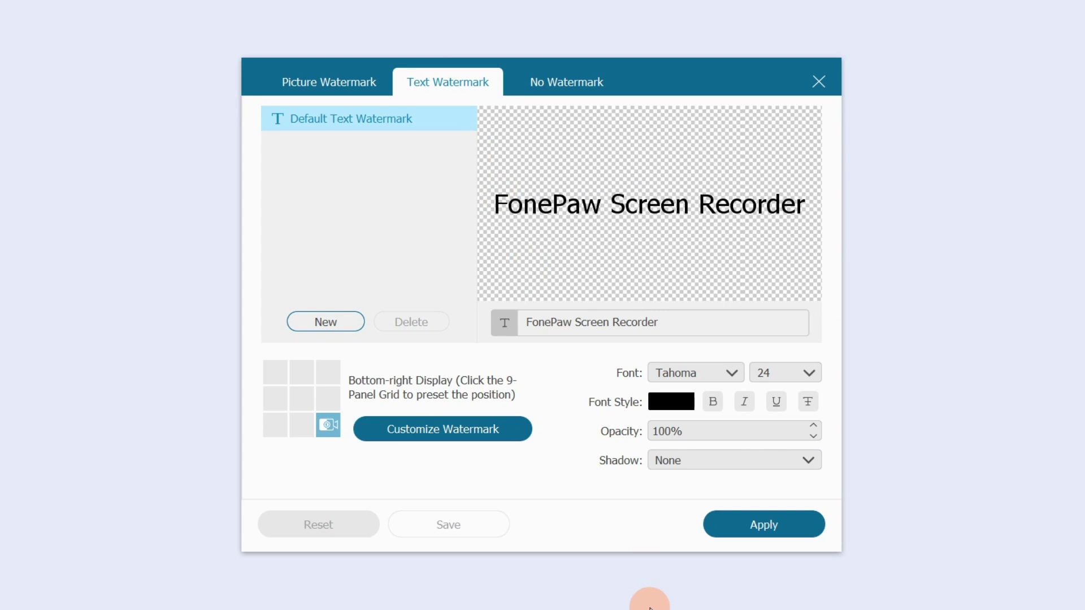
click(327, 395)
click(300, 398)
click(270, 400)
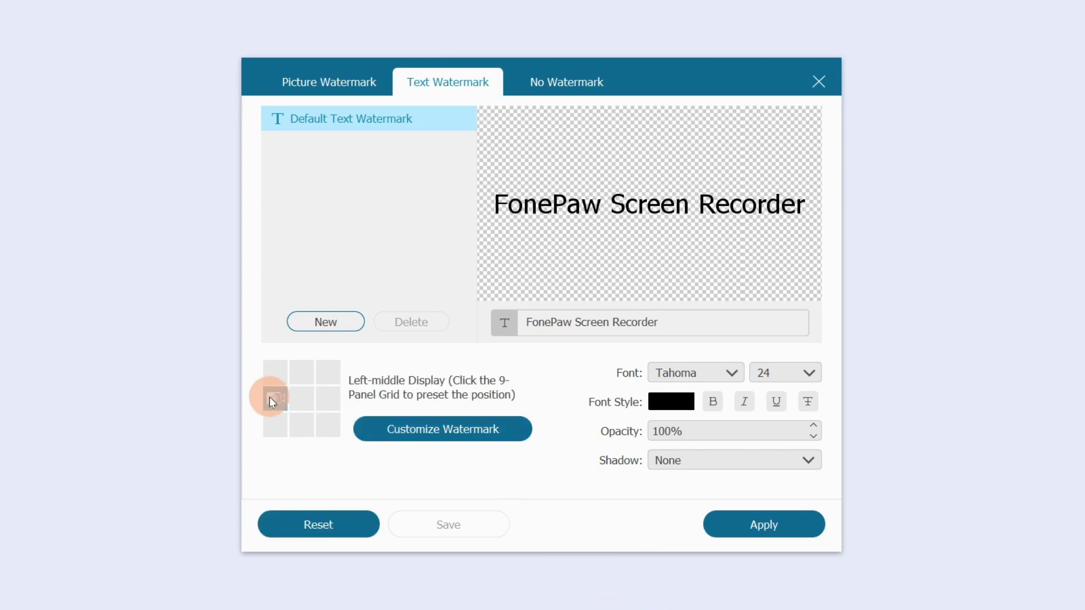
Step: Make the watermark text blue with a shadow at 50% opacity
click(671, 401)
click(708, 441)
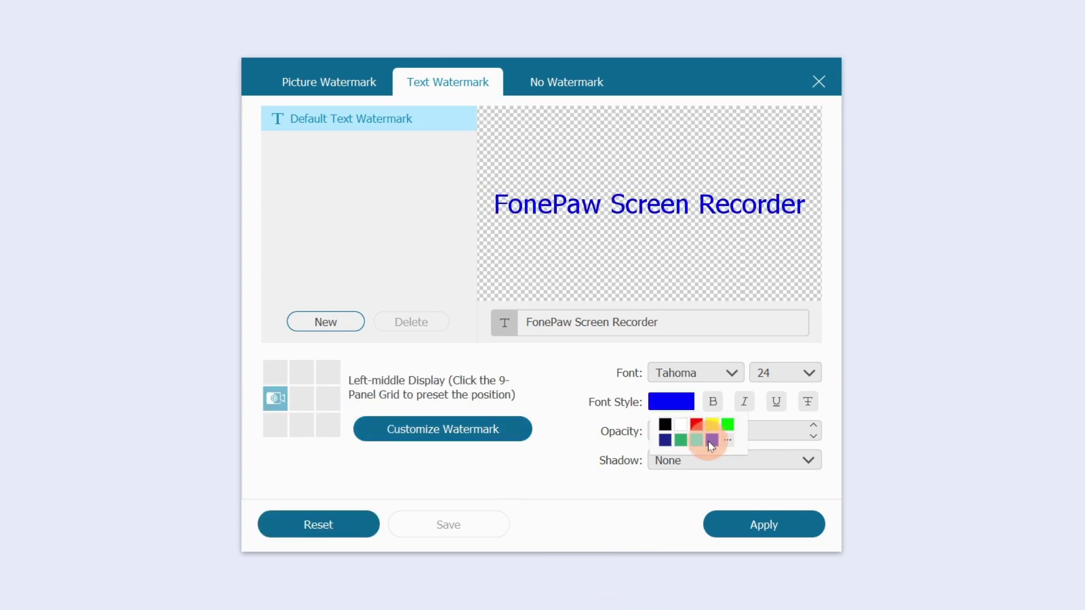
click(784, 461)
click(686, 491)
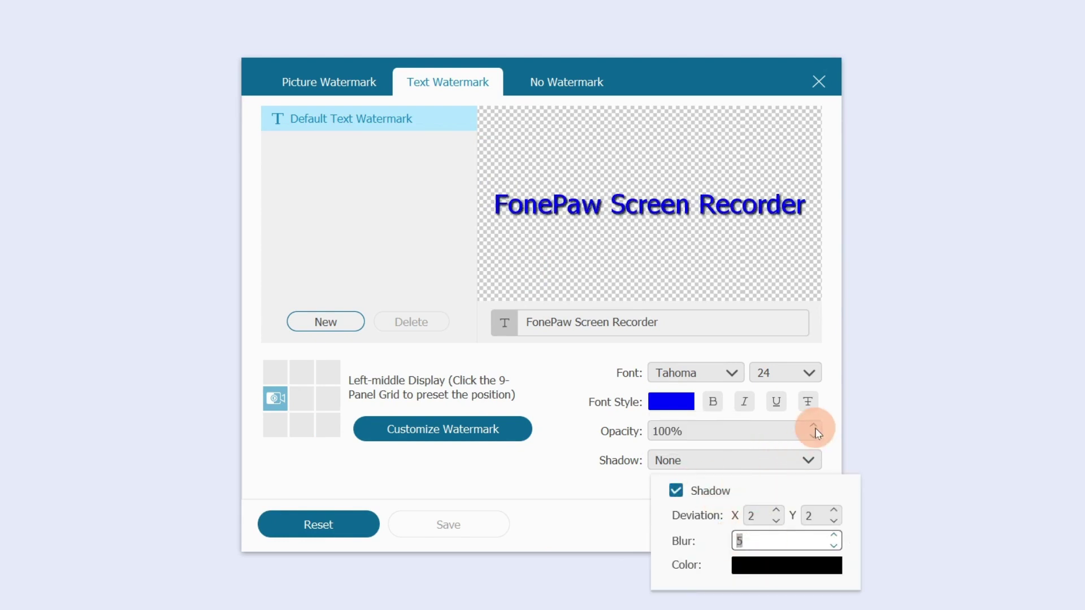
click(669, 432)
text(50)
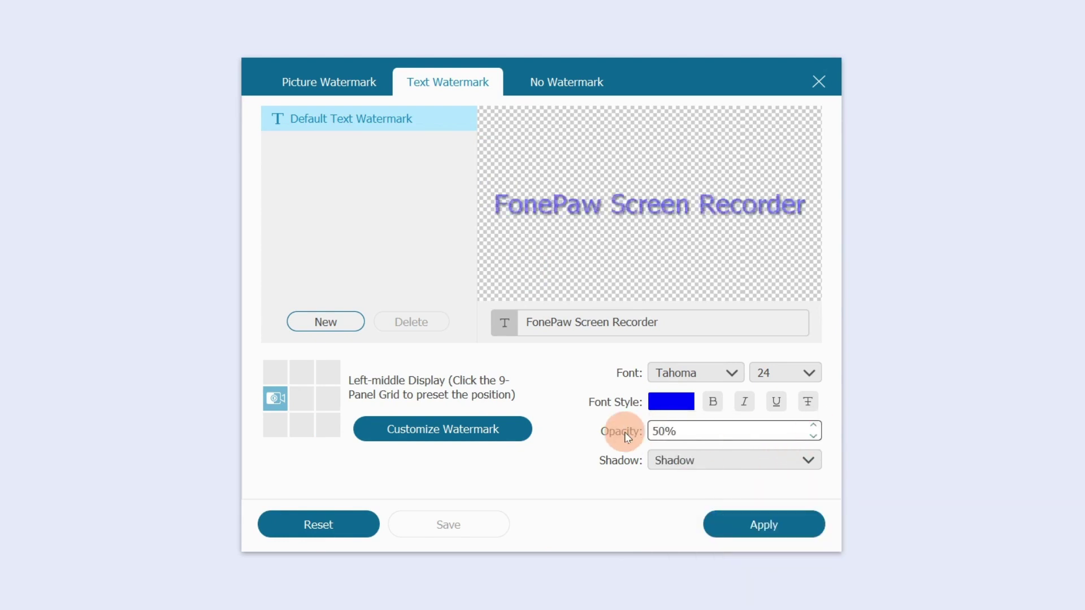